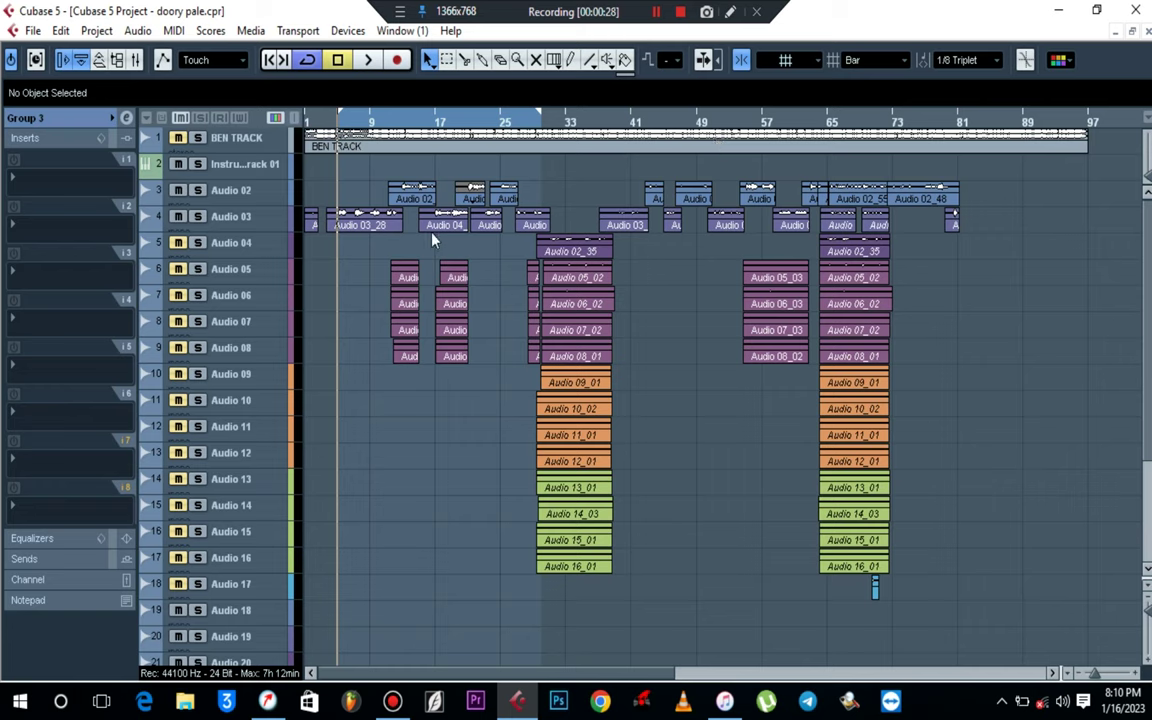
- Play the song from bar 5 and enlarge the tracks to examine the vocal waveforms
{"action": "key", "text": "space"}
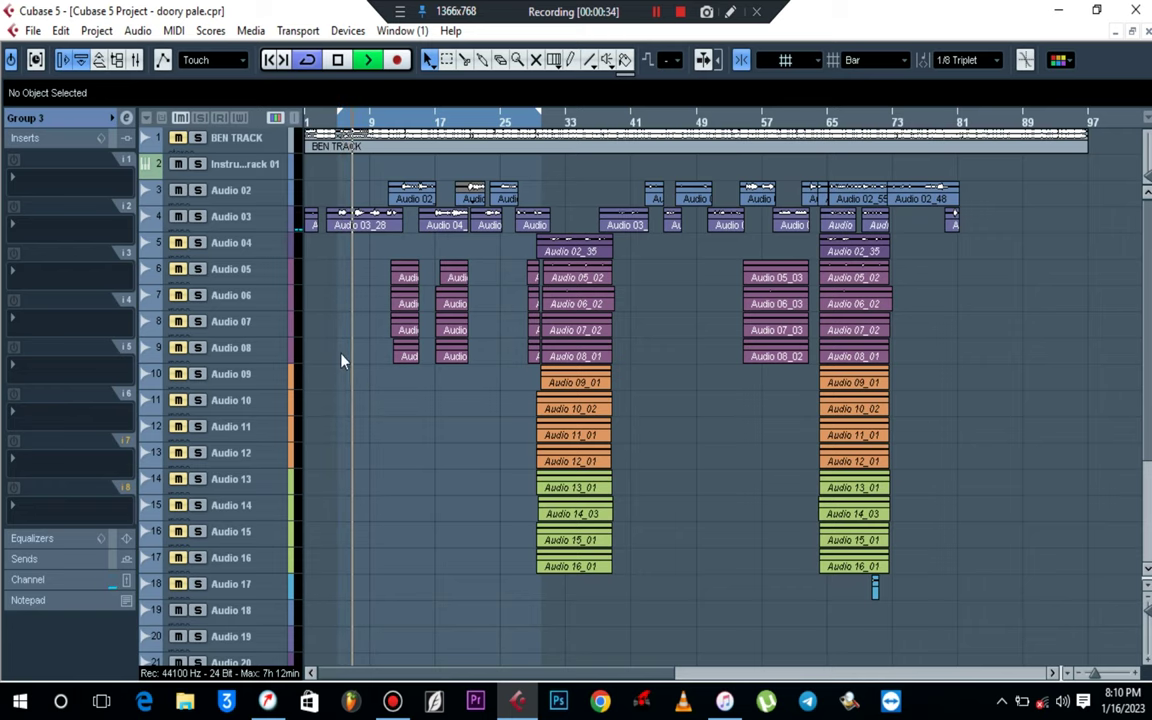
{"action": "left_click", "coordinate": [1147, 617]}
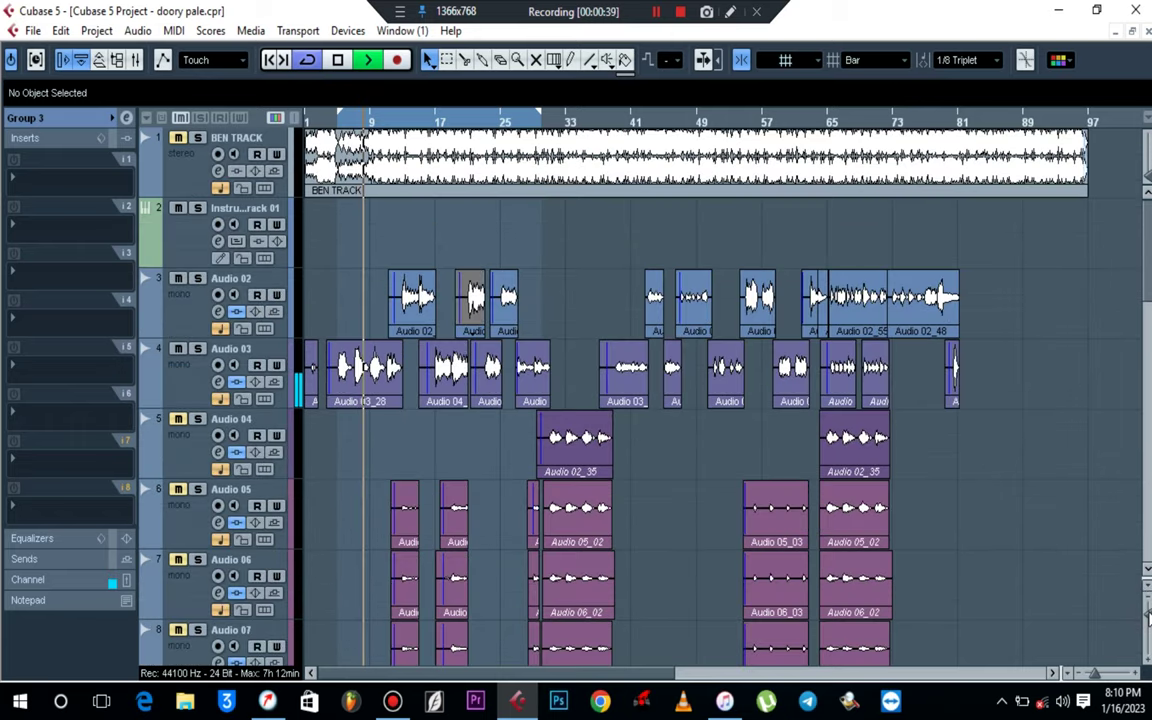
{"action": "key", "text": "space"}
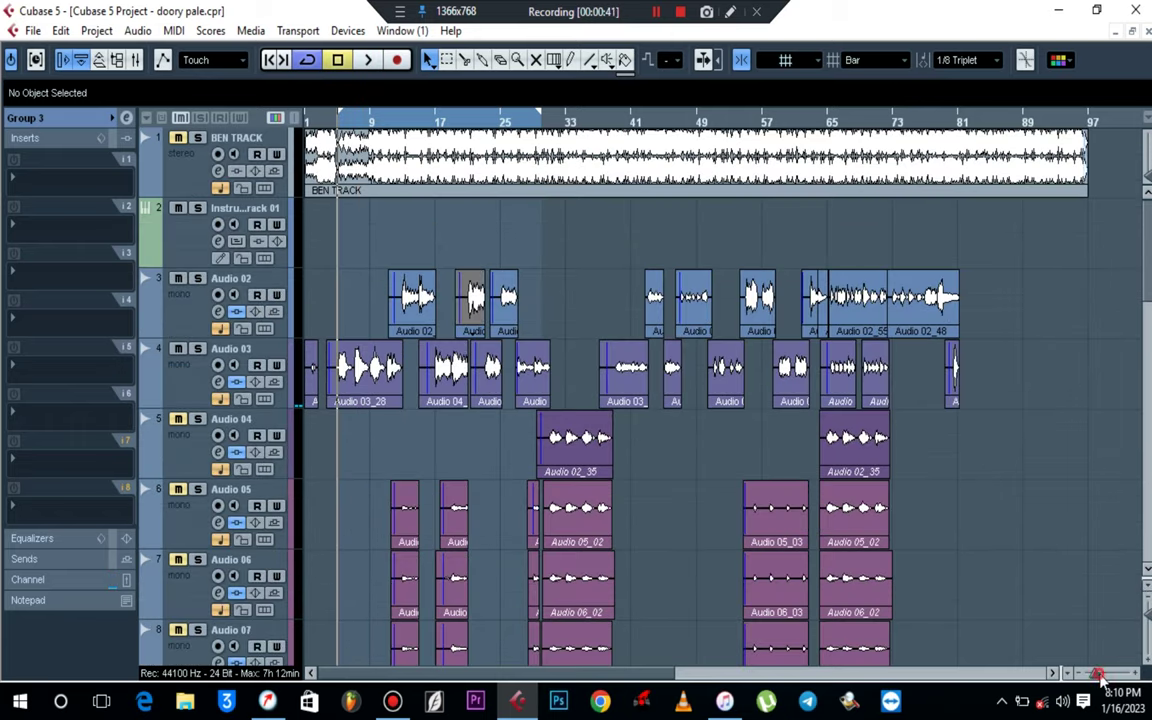
{"action": "left_click_drag", "start_coordinate": [1098, 675], "coordinate": [1108, 680]}
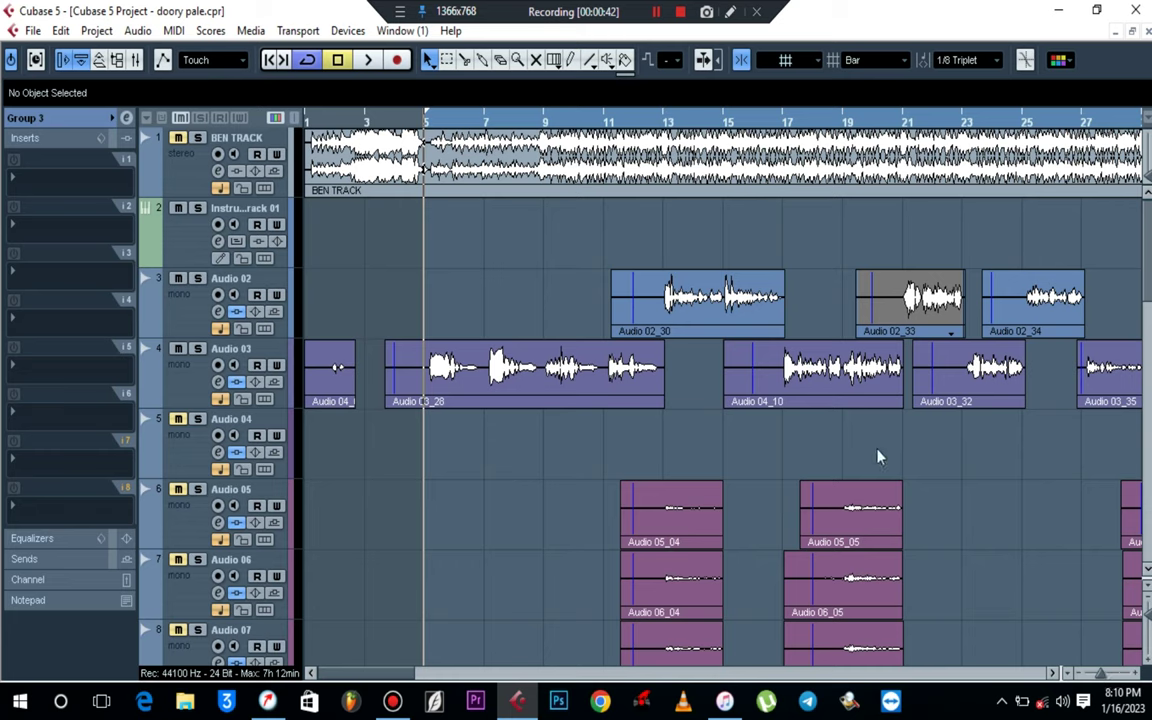
- Set the cycle range from bar 13 to bar 27 and audition the vocals in it
{"action": "left_click", "coordinate": [665, 120]}
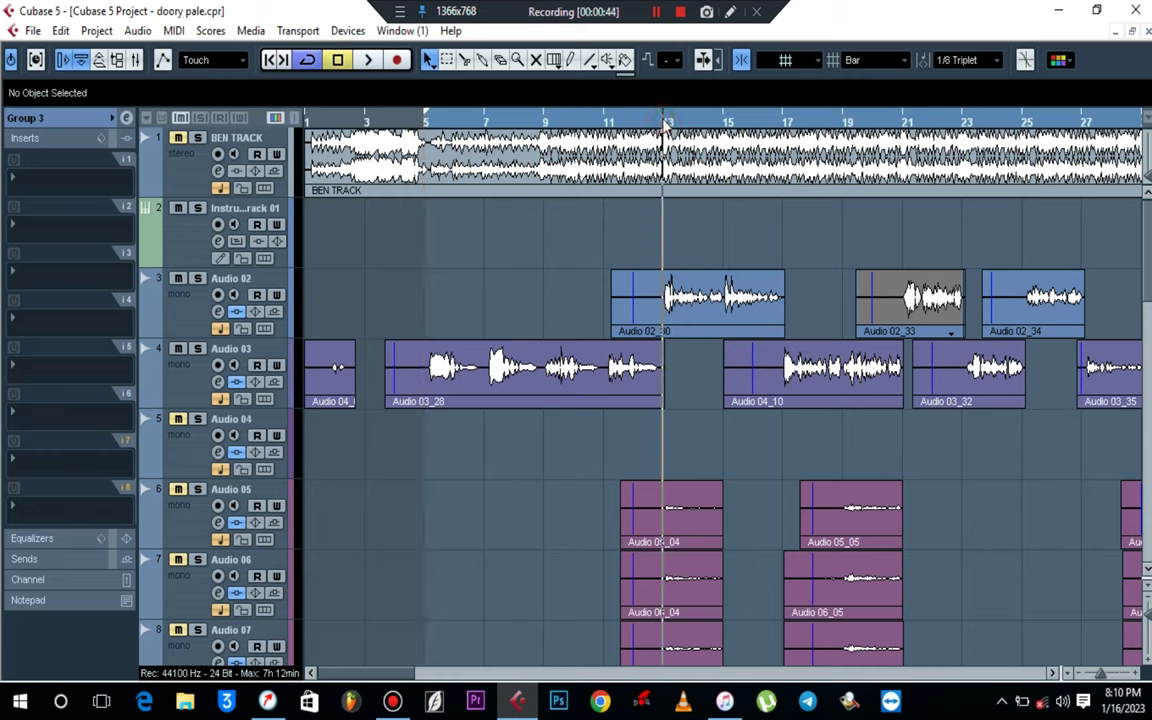
{"action": "key", "text": "space"}
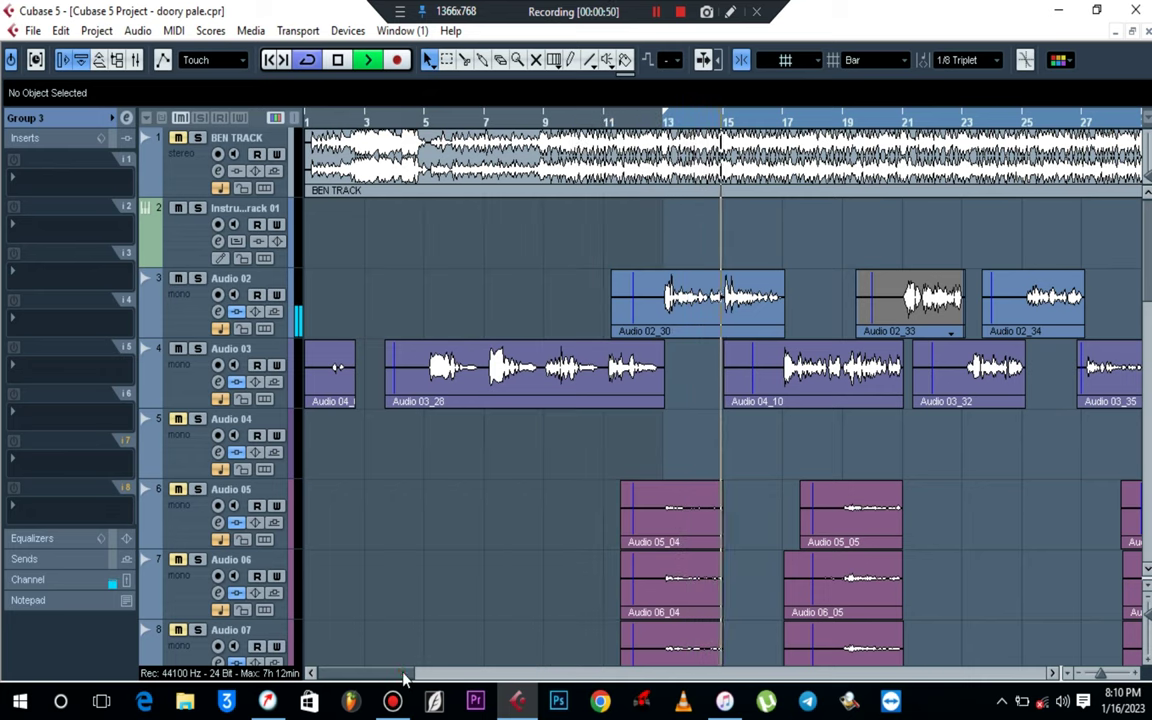
{"action": "left_click_drag", "start_coordinate": [418, 672], "coordinate": [432, 672]}
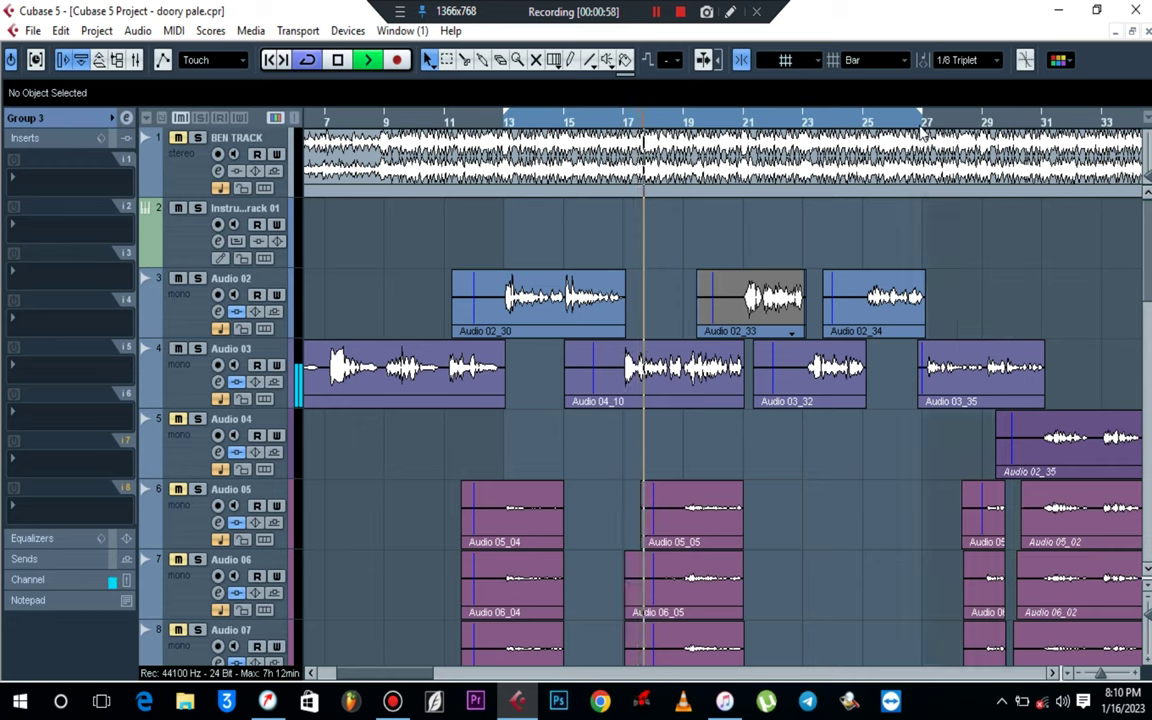
{"action": "key", "text": "space"}
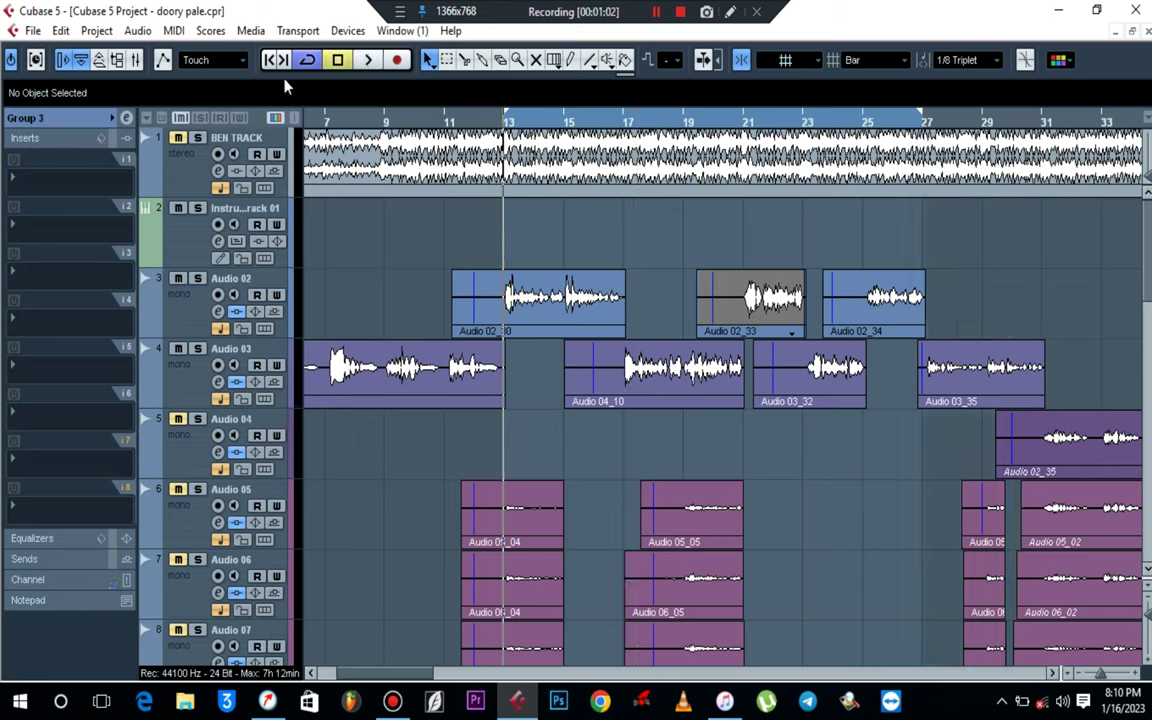
- Load the LiquidCompressor plug-in into the first insert slot of Group 3
{"action": "left_click", "coordinate": [32, 160]}
{"action": "mouse_move", "coordinate": [84, 170]}
{"action": "mouse_move", "coordinate": [80, 37]}
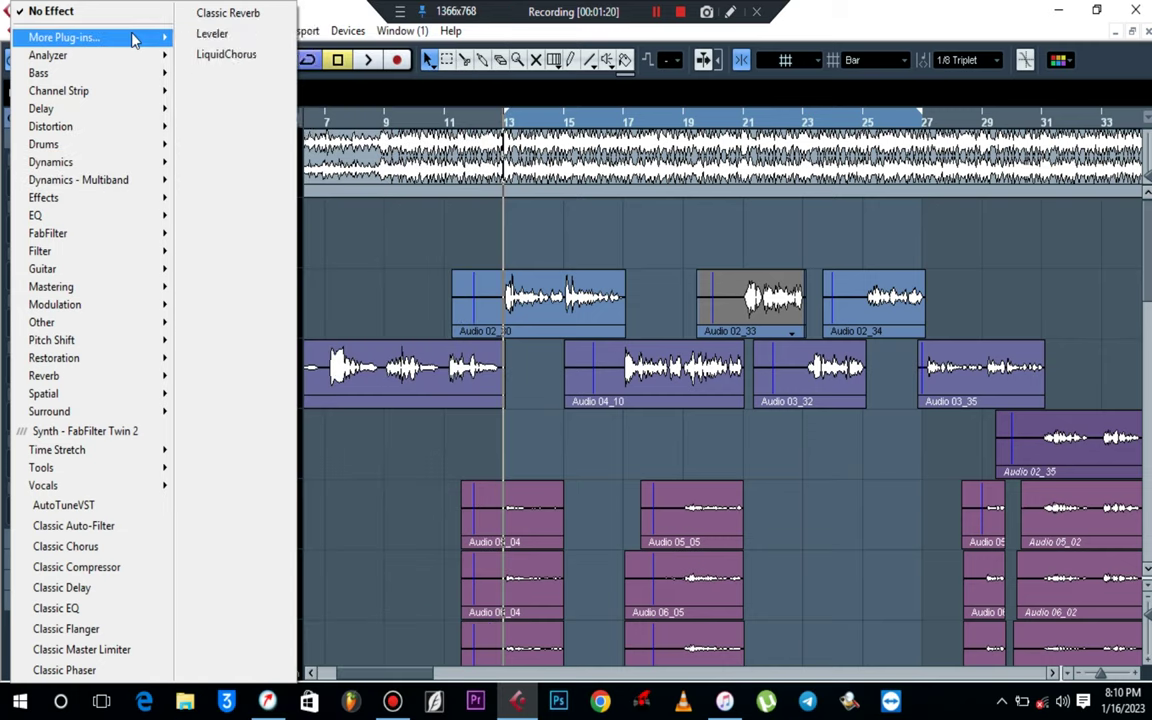
{"action": "left_click", "coordinate": [233, 40]}
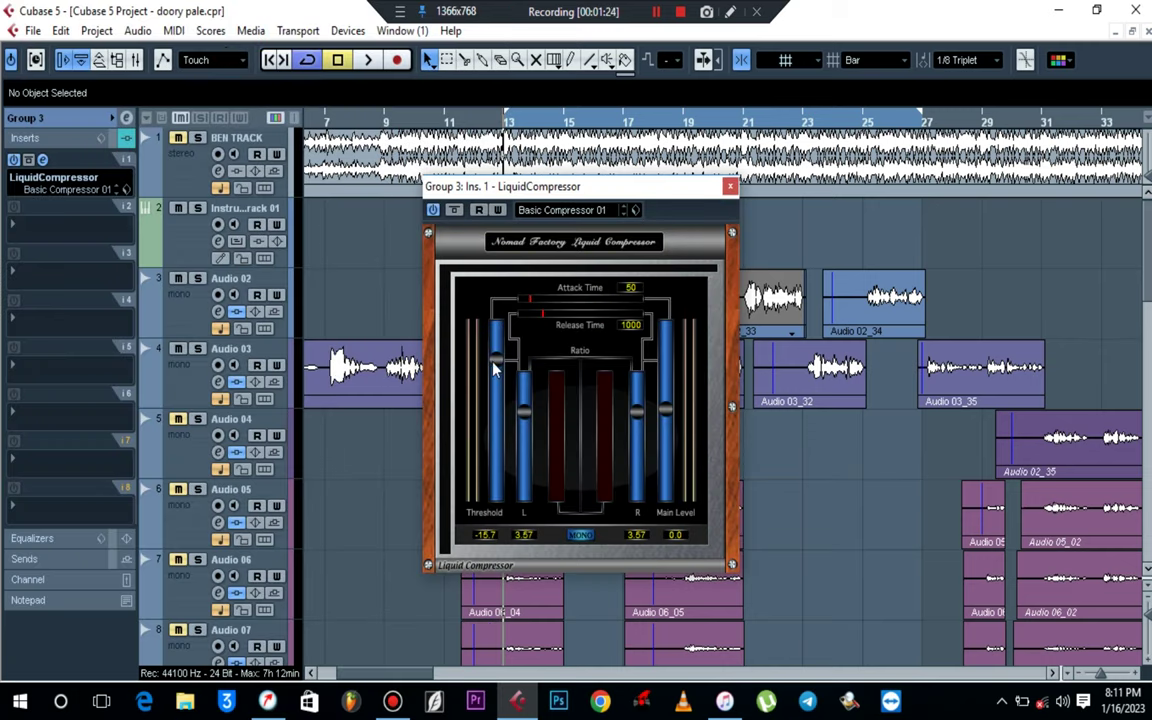
- Set the LiquidCompressor threshold to -20.1 and main level to 2.0 during playback, compare it bypassed, and close the plug-in
{"action": "left_click_drag", "start_coordinate": [493, 386], "coordinate": [495, 391]}
{"action": "key", "text": "space"}
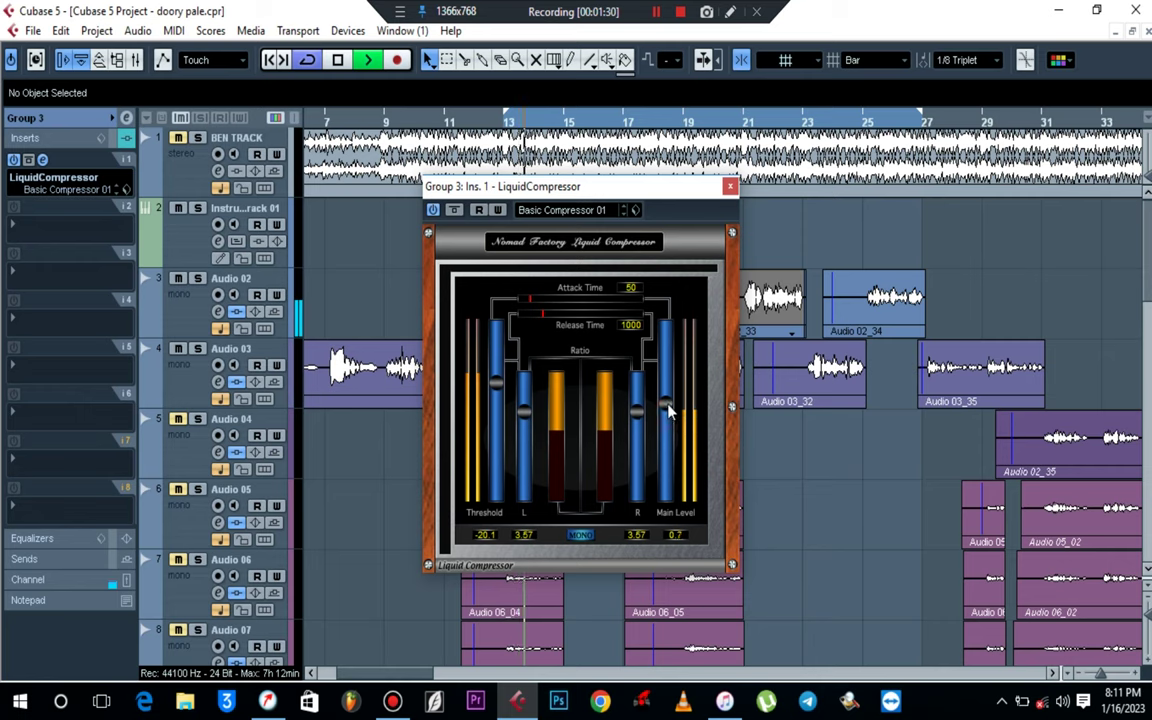
{"action": "left_click_drag", "start_coordinate": [670, 412], "coordinate": [670, 396]}
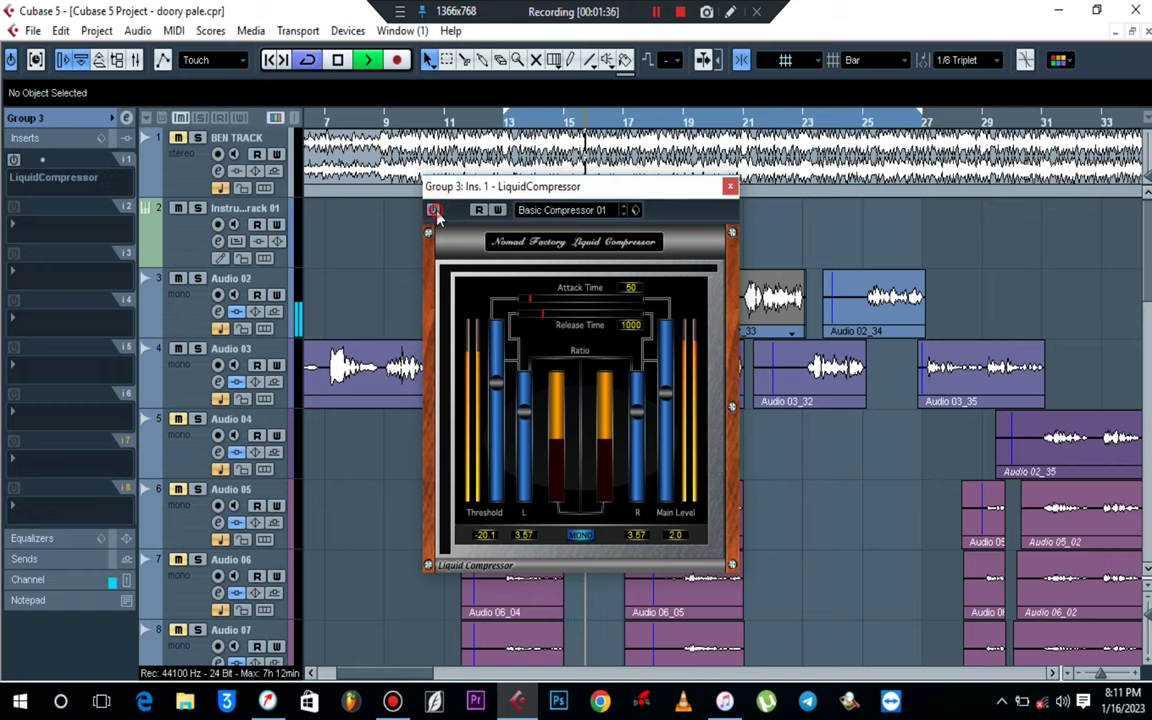
{"action": "left_click", "coordinate": [730, 187]}
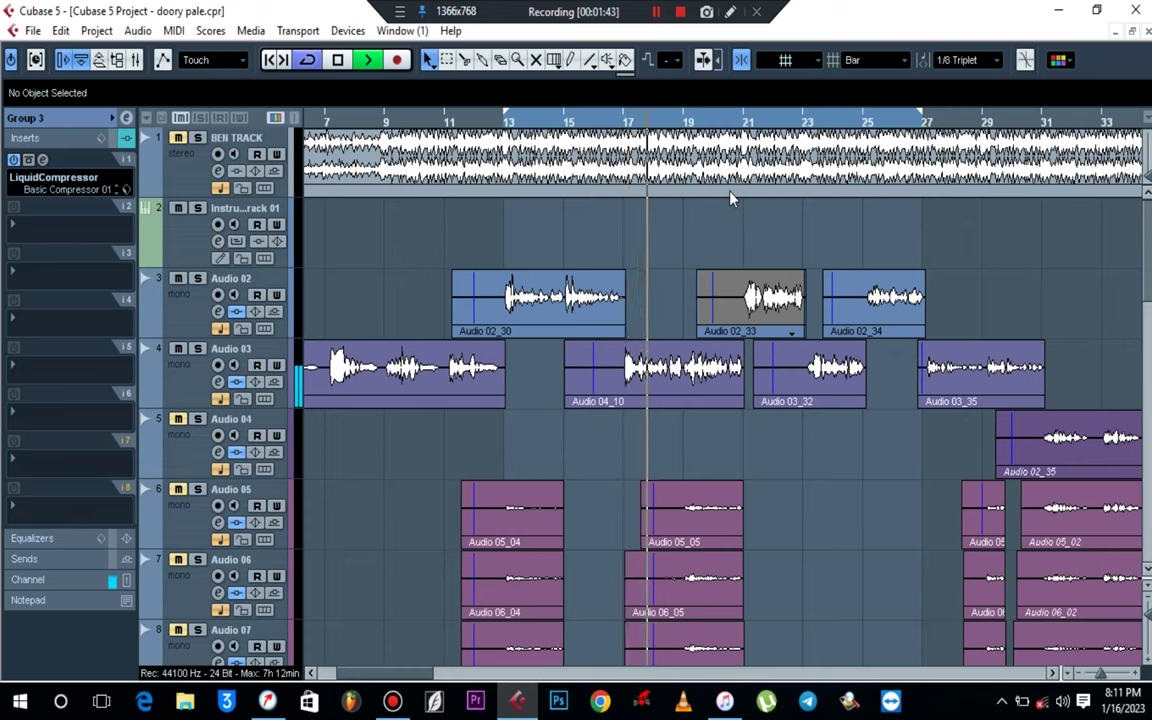
{"action": "key", "text": "space"}
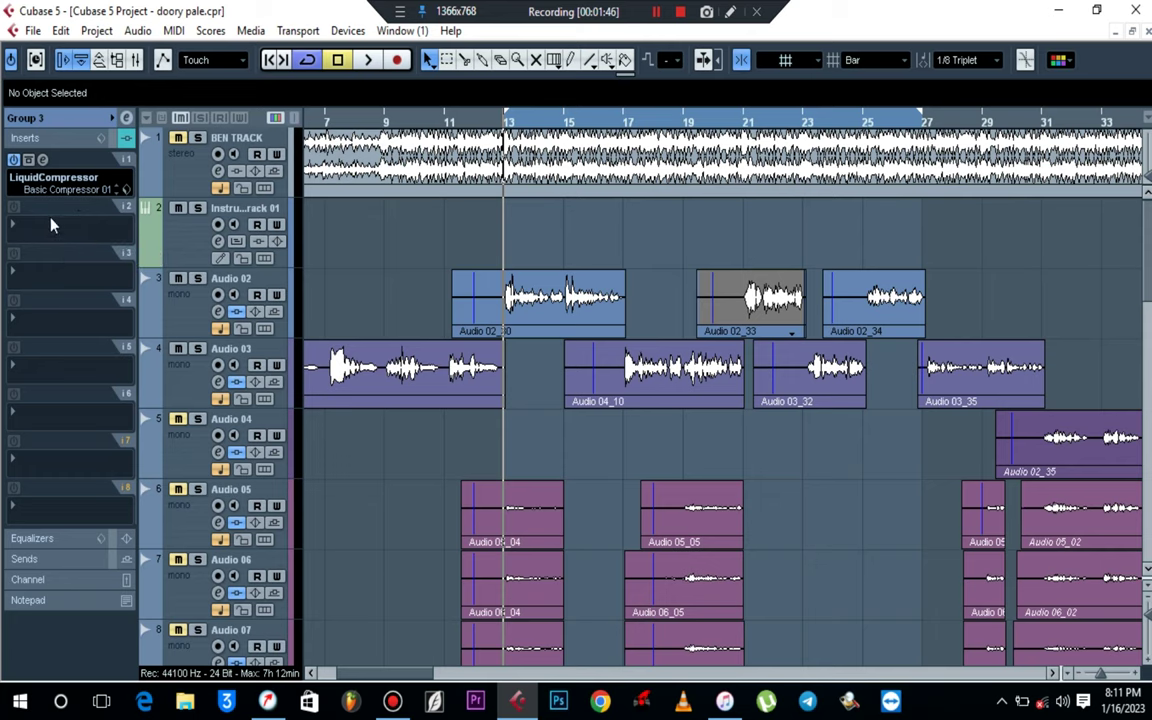
{"action": "left_click", "coordinate": [52, 233]}
{"action": "mouse_move", "coordinate": [121, 166]}
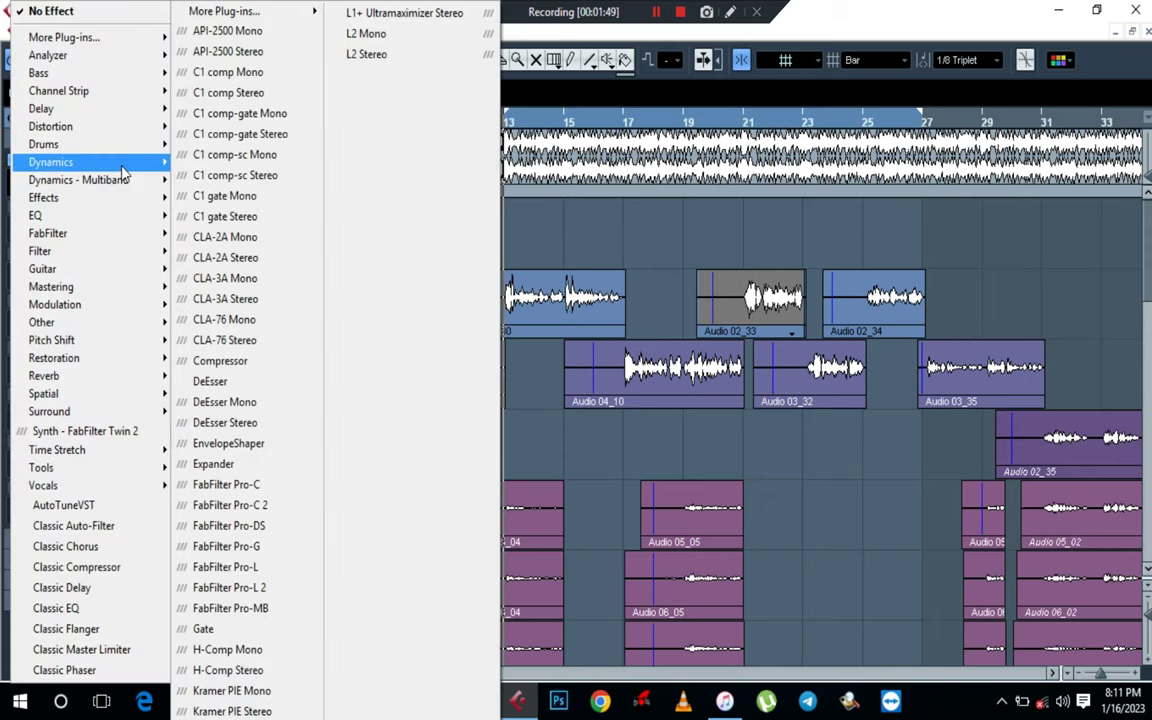
{"action": "left_click", "coordinate": [624, 234]}
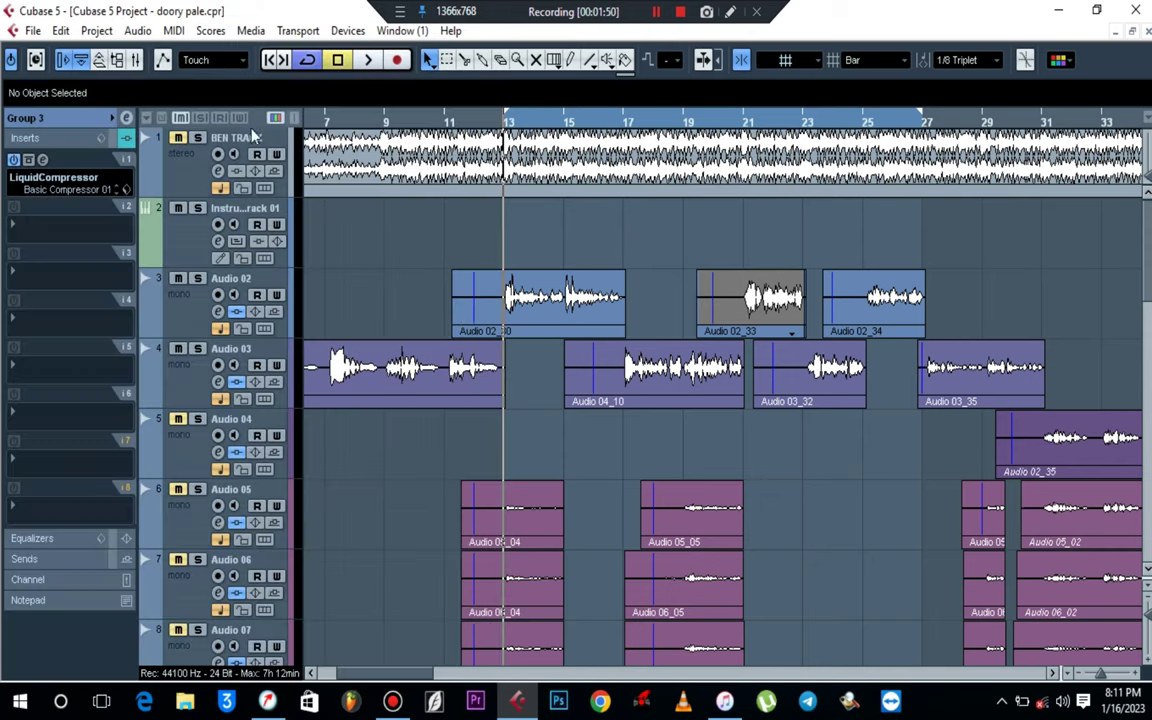
- Unmute BEN TRACK and, while the song plays, activate a send from Group 3 to Stereo Out at a level of -0.15
{"action": "key", "text": "space"}
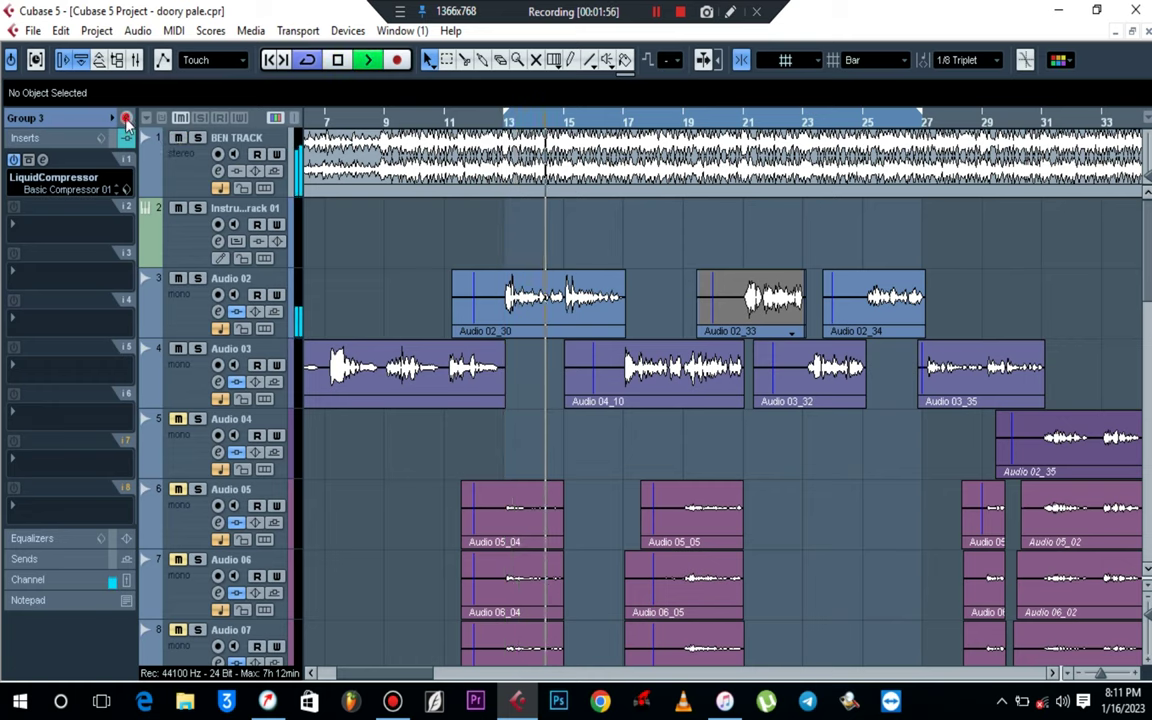
{"action": "left_click", "coordinate": [126, 119]}
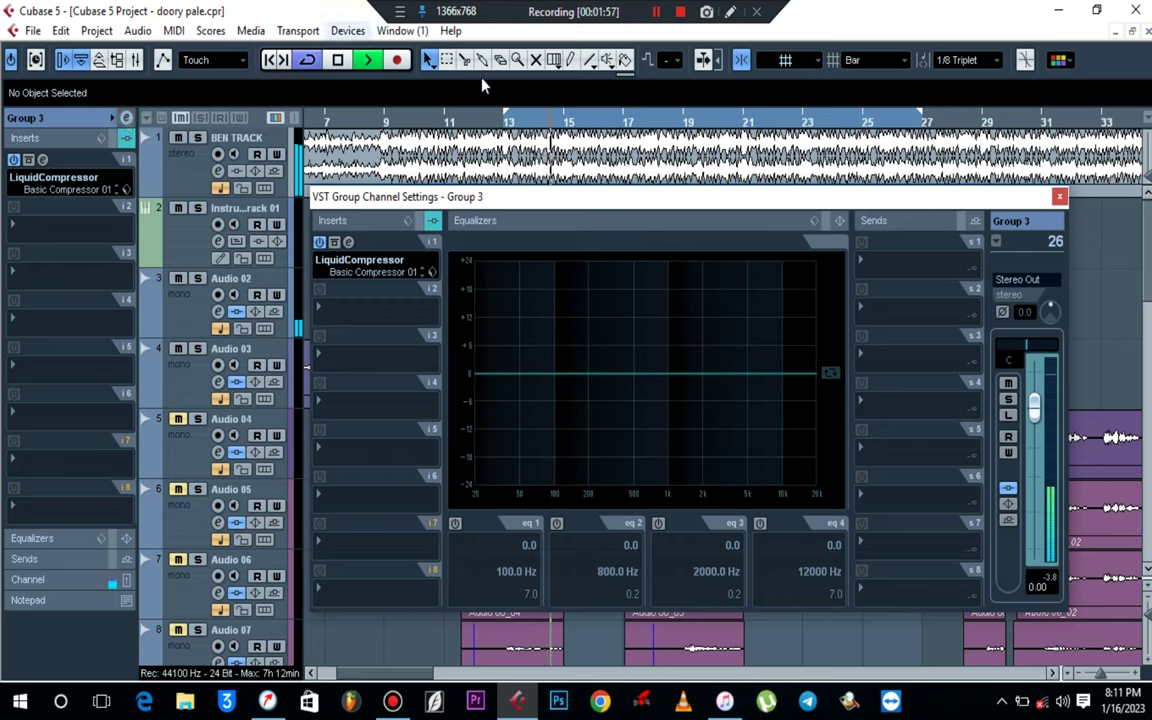
{"action": "left_click", "coordinate": [900, 263]}
{"action": "mouse_move", "coordinate": [910, 338]}
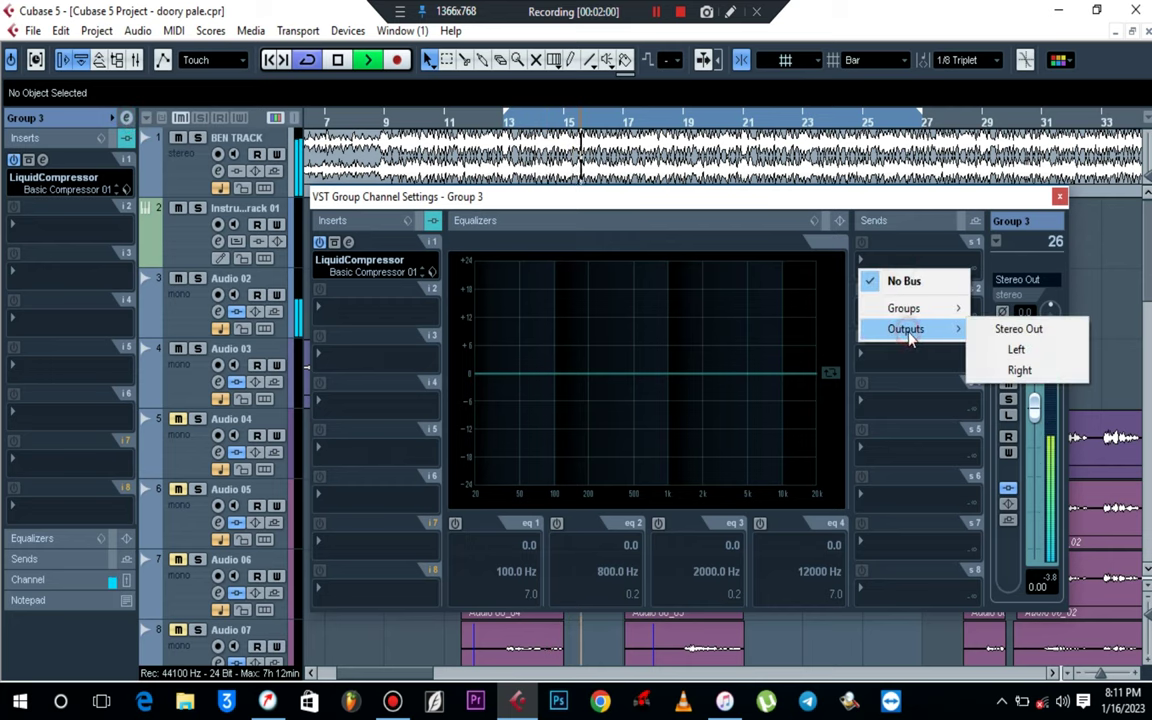
{"action": "left_click", "coordinate": [1003, 329]}
{"action": "key", "text": "space"}
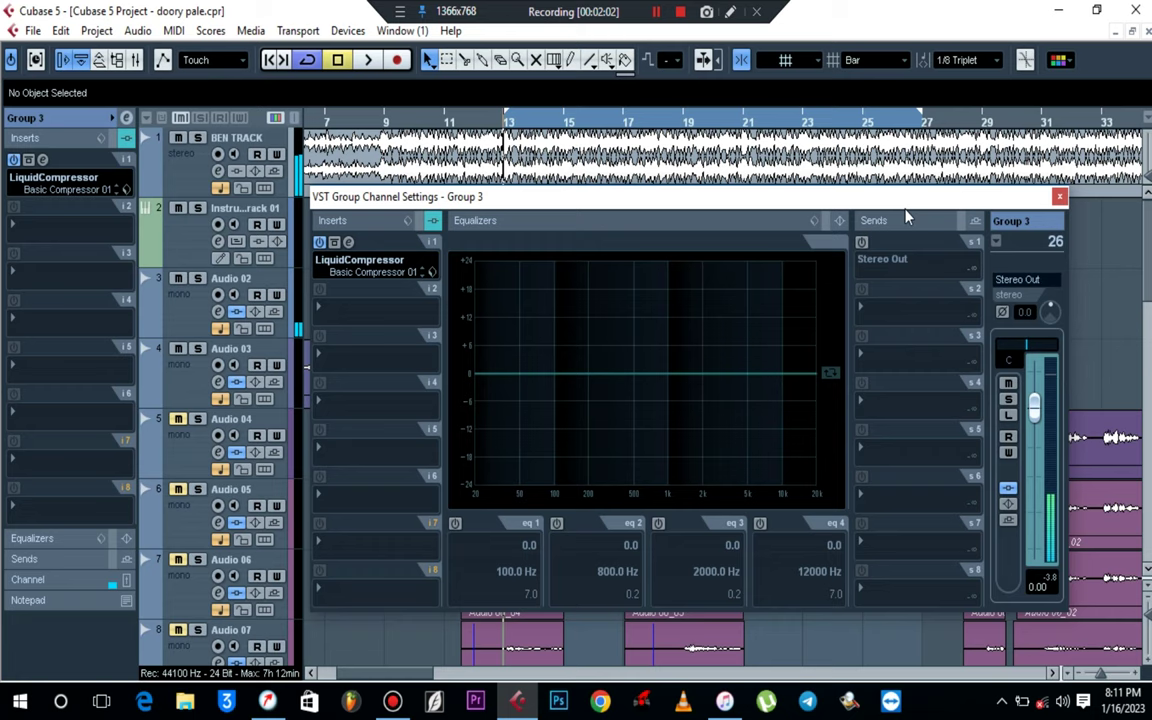
{"action": "left_click", "coordinate": [862, 243]}
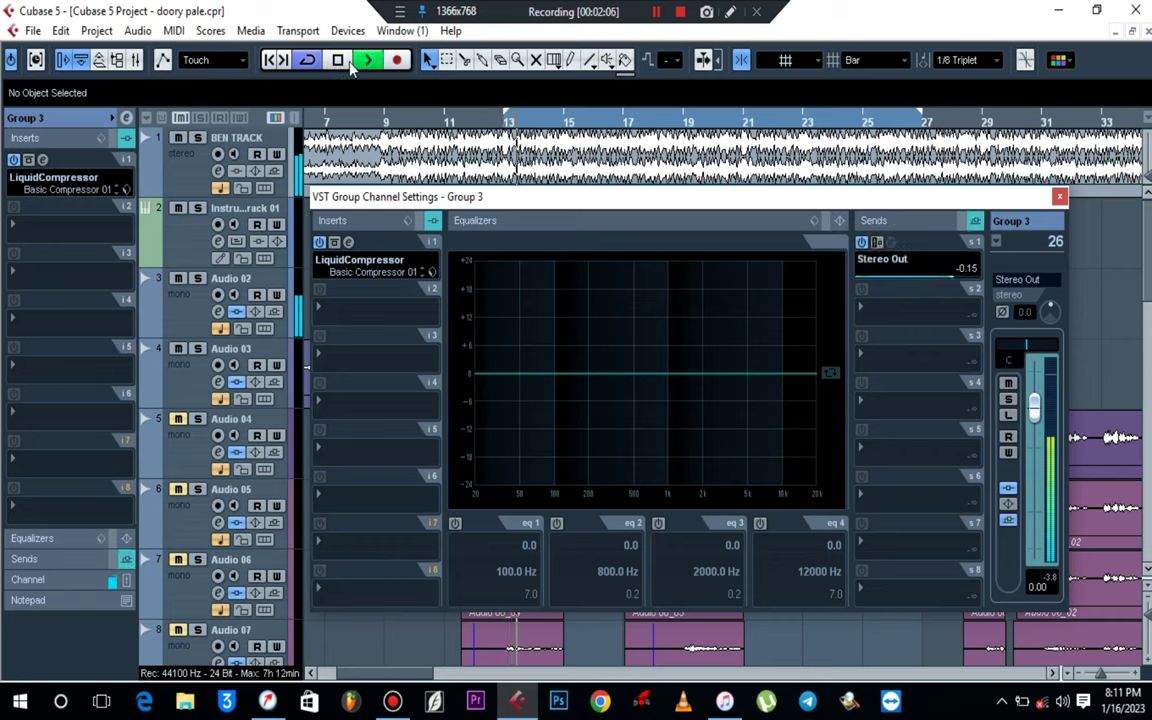
{"action": "key", "text": "space"}
- Load the GEQ-10 equalizer into the second insert slot of Group 3
{"action": "left_click", "coordinate": [359, 318]}
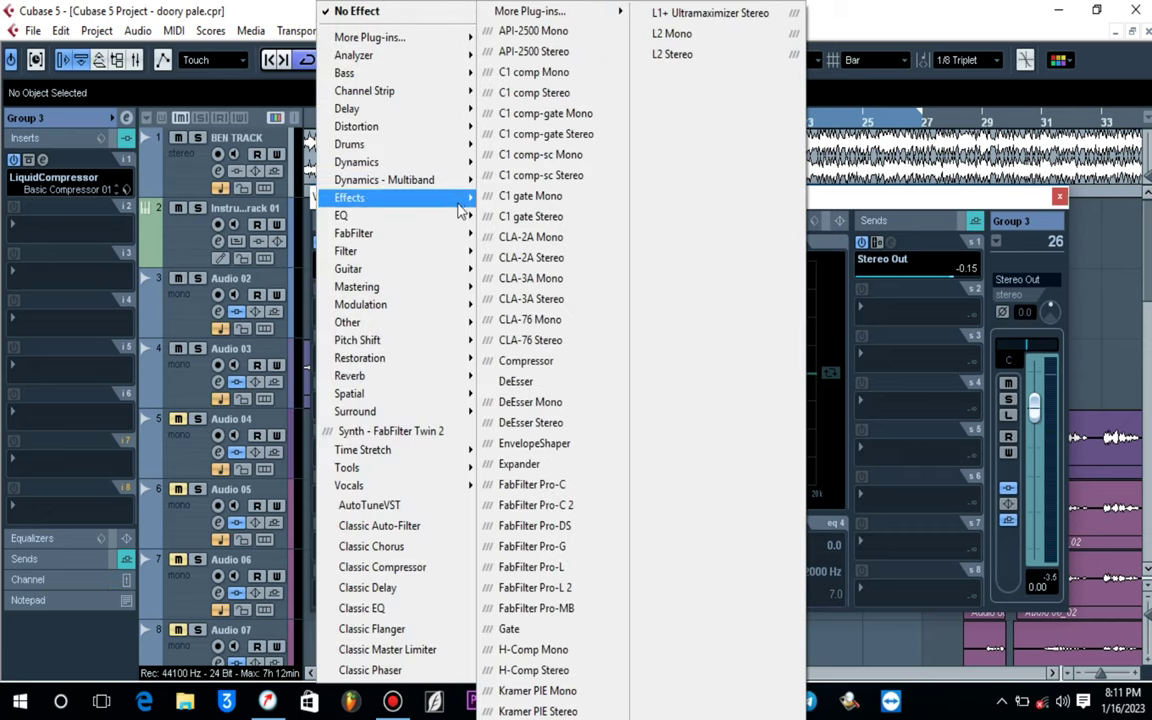
{"action": "mouse_move", "coordinate": [458, 222]}
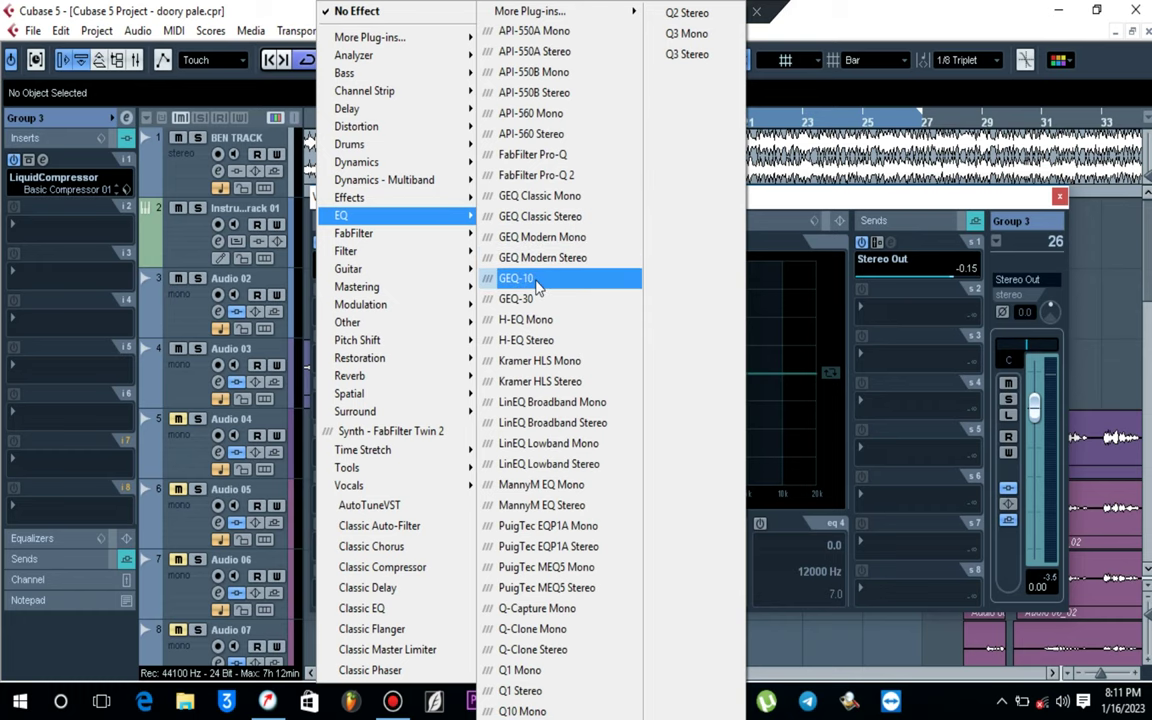
{"action": "left_click", "coordinate": [539, 288]}
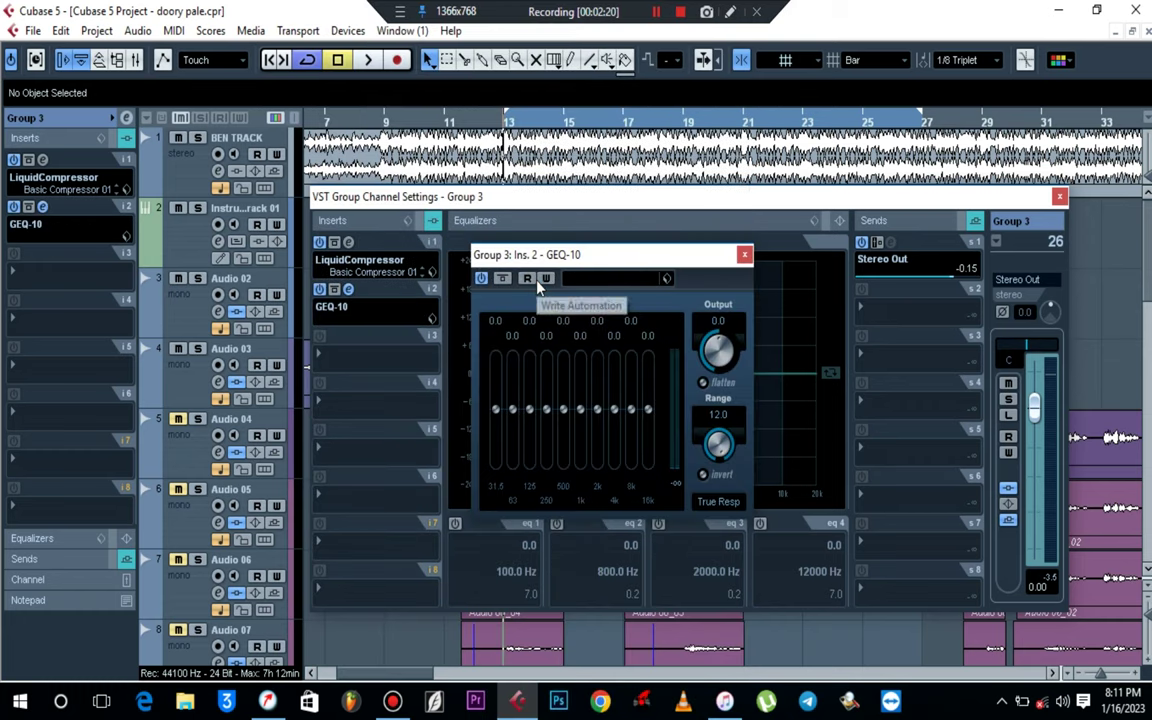
- Boost the GEQ-10 bands to 0.8 at 2k, 1.5 at 4k, 2.3 at 8k and 2.7 at 16k, comparing against bypass during playback
{"action": "key", "text": "space"}
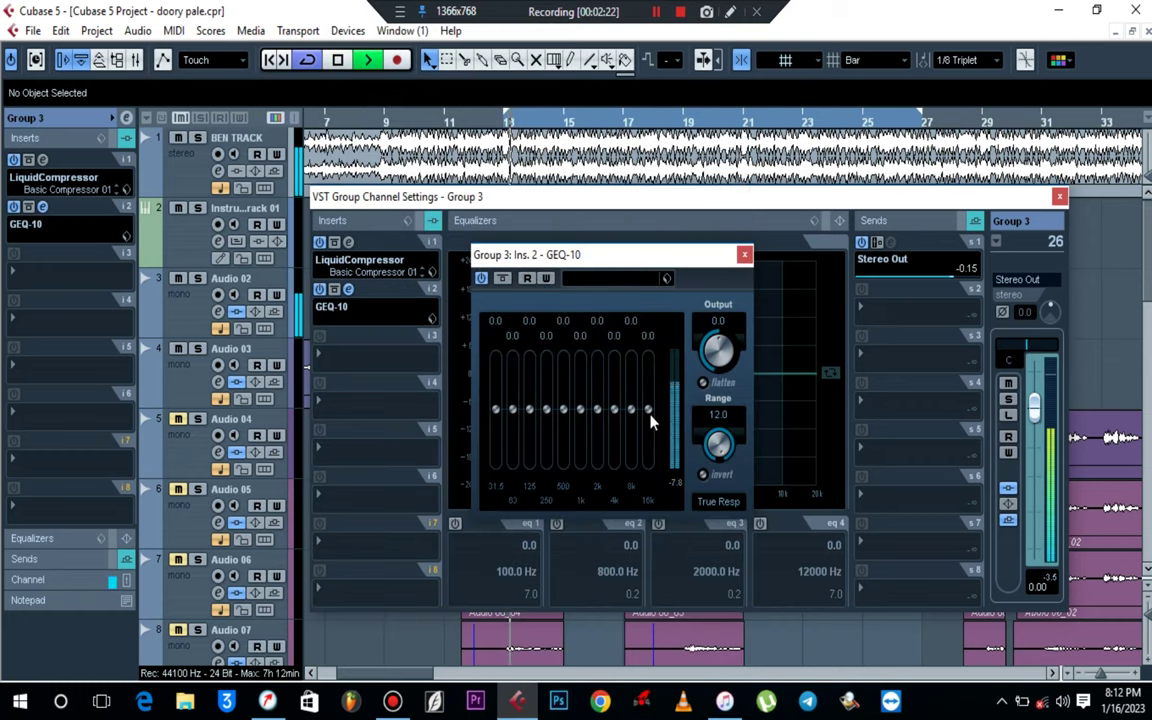
{"action": "mouse_move", "coordinate": [648, 410]}
{"action": "left_mouse_down"}
{"action": "mouse_move", "coordinate": [650, 391]}
{"action": "mouse_move", "coordinate": [633, 411]}
{"action": "mouse_move", "coordinate": [633, 398]}
{"action": "mouse_move", "coordinate": [601, 408]}
{"action": "left_mouse_up"}
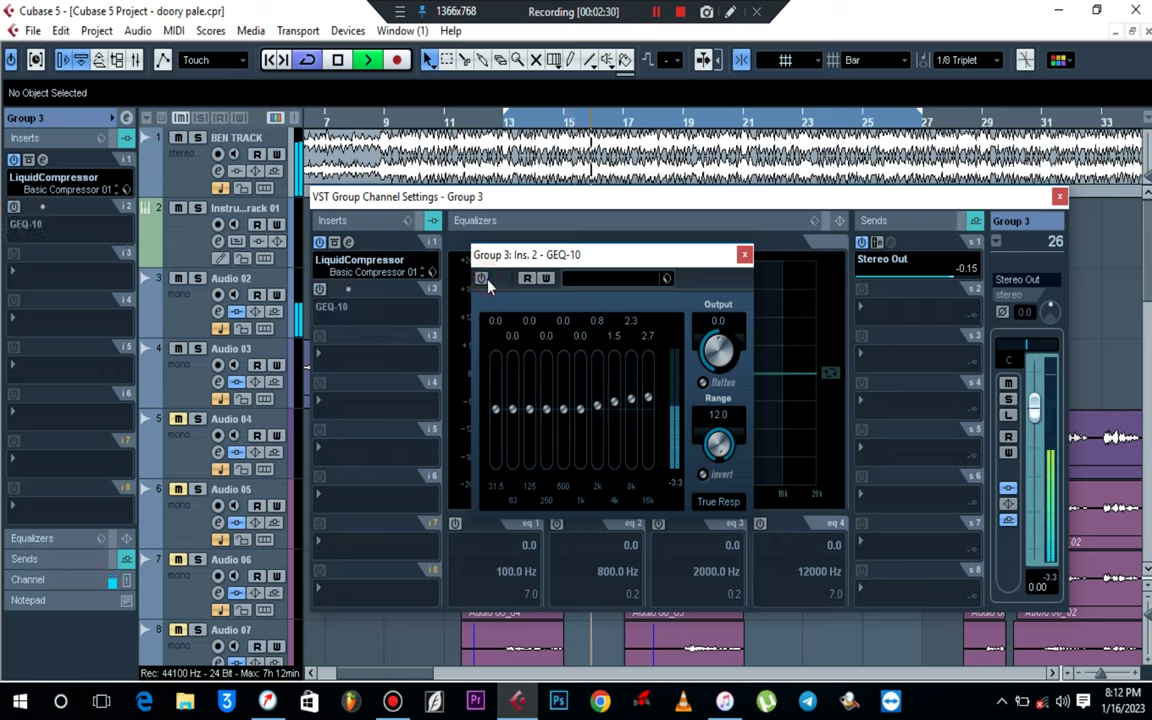
{"action": "left_click", "coordinate": [745, 257]}
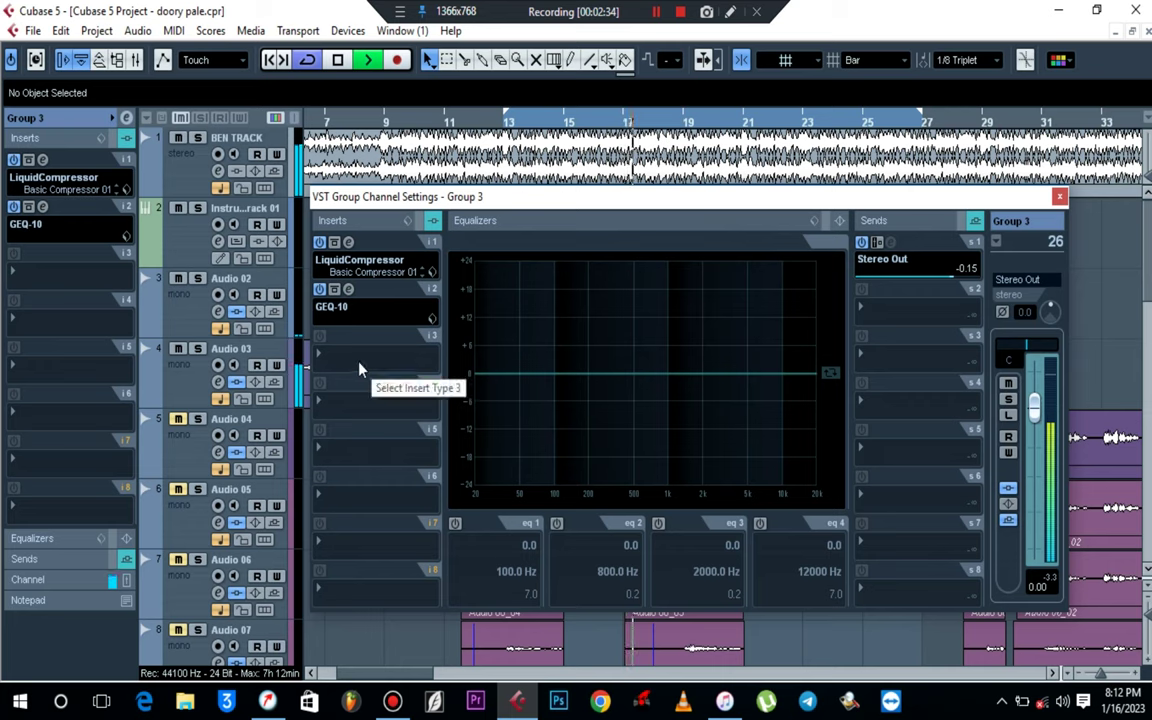
{"action": "key", "text": "space"}
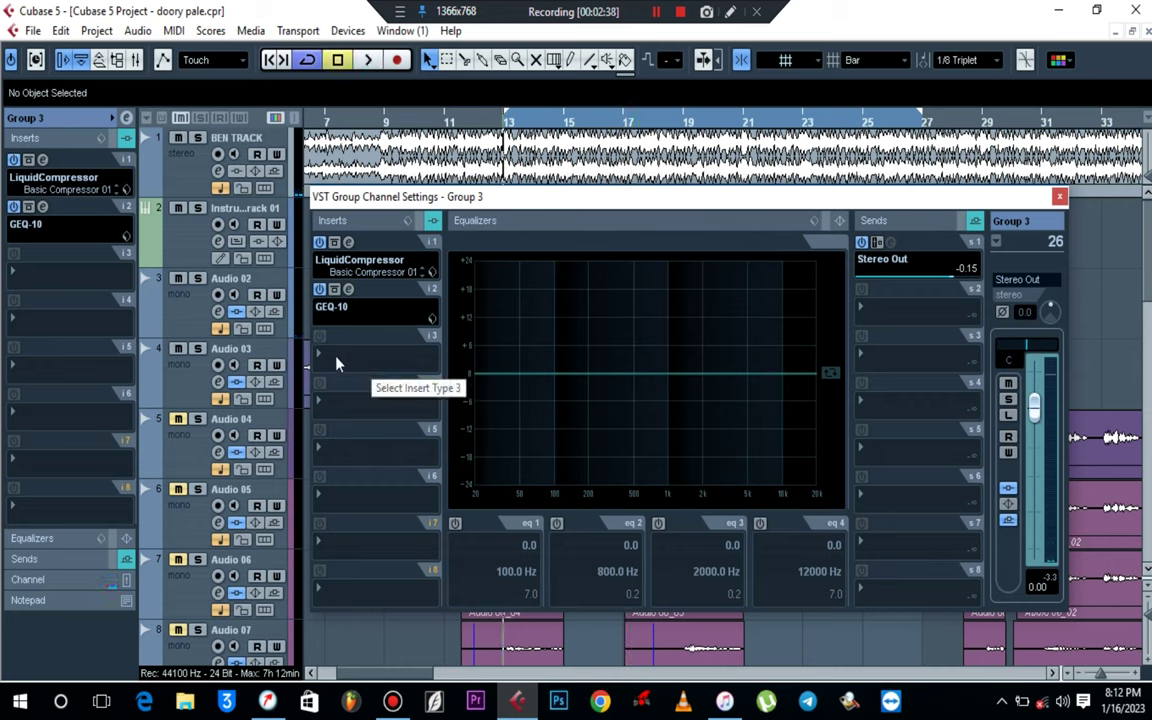
- Load RDeEsser Stereo into the third insert slot of Group 3 and audition it at its default settings
{"action": "left_click", "coordinate": [350, 370]}
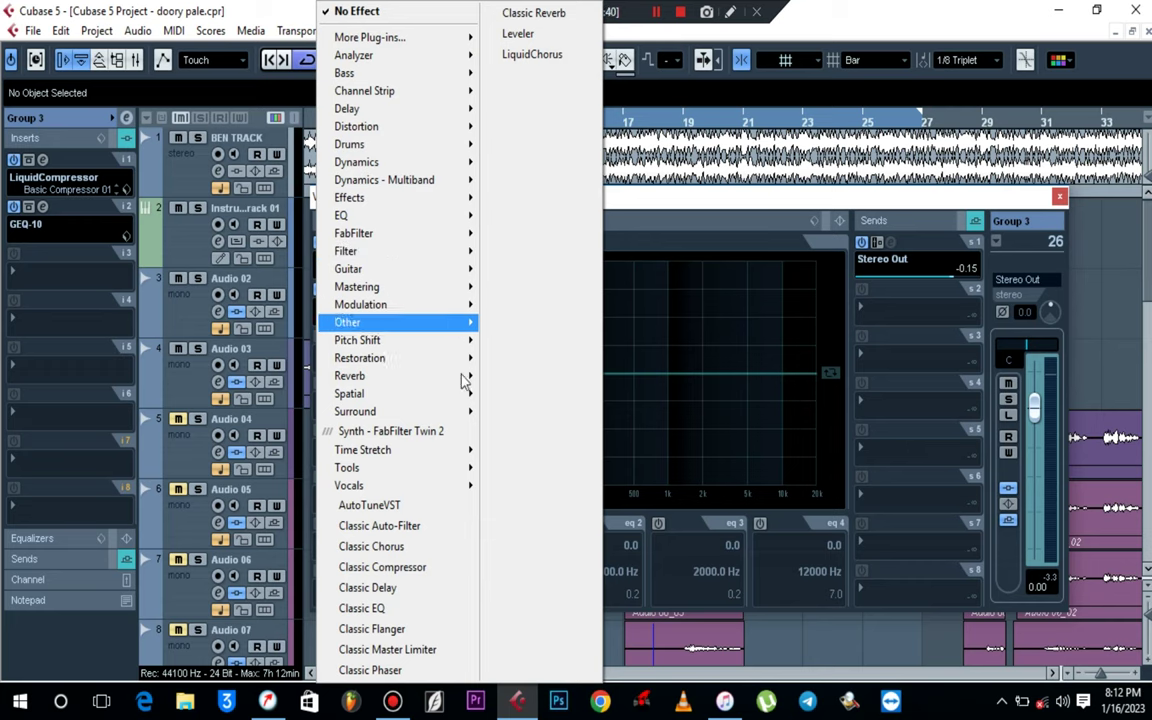
{"action": "mouse_move", "coordinate": [462, 162]}
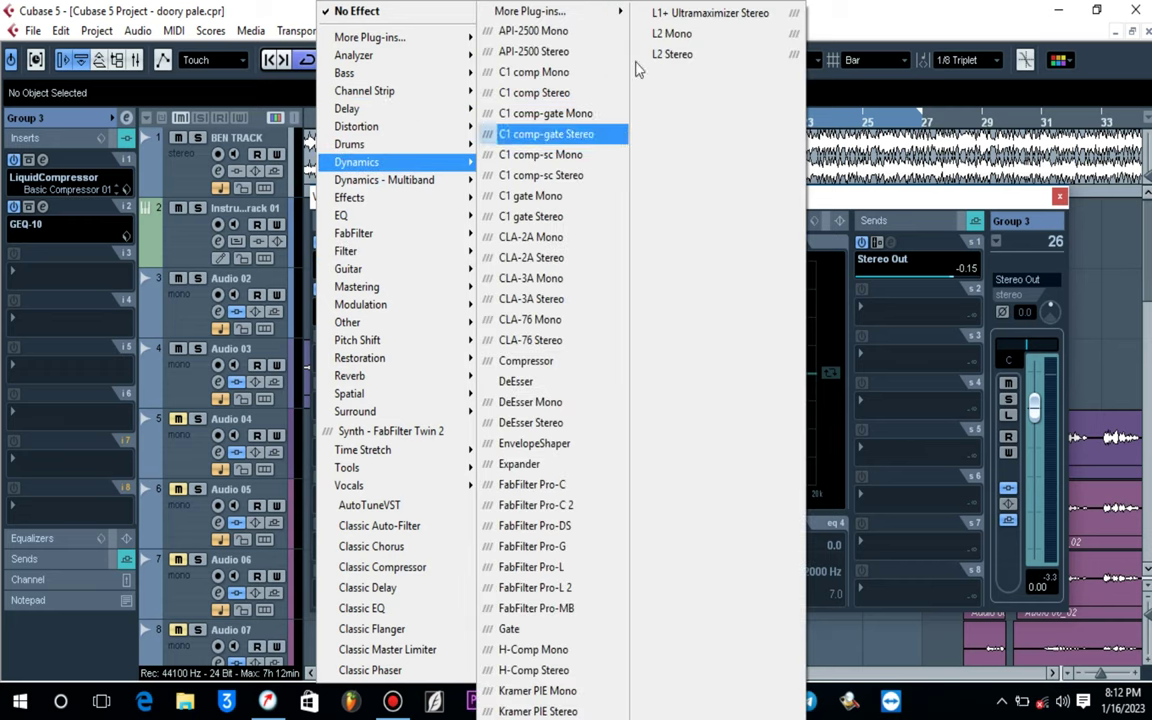
{"action": "mouse_move", "coordinate": [600, 20]}
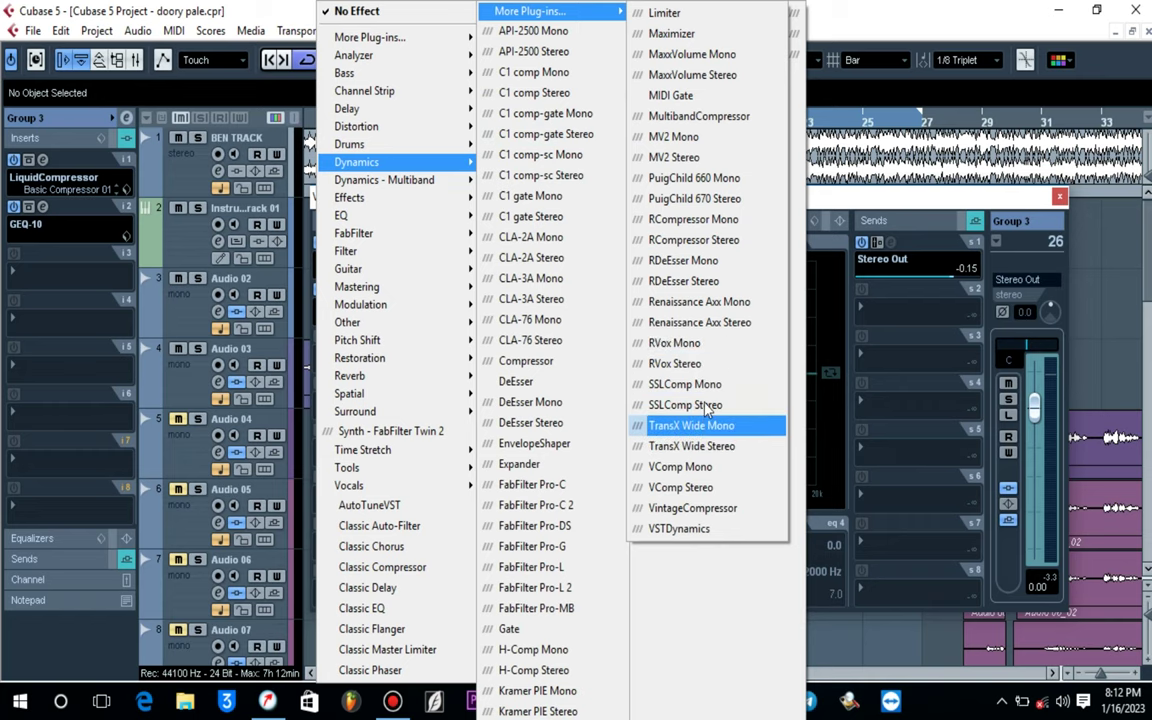
{"action": "left_click", "coordinate": [707, 284]}
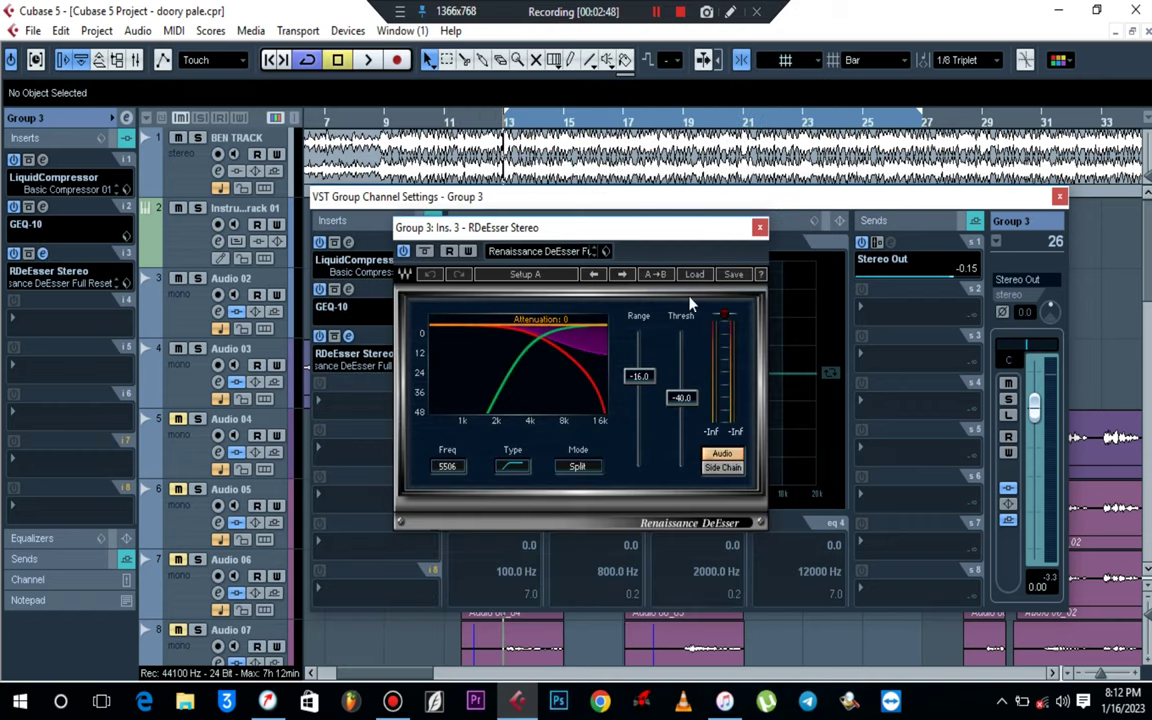
{"action": "key", "text": "space"}
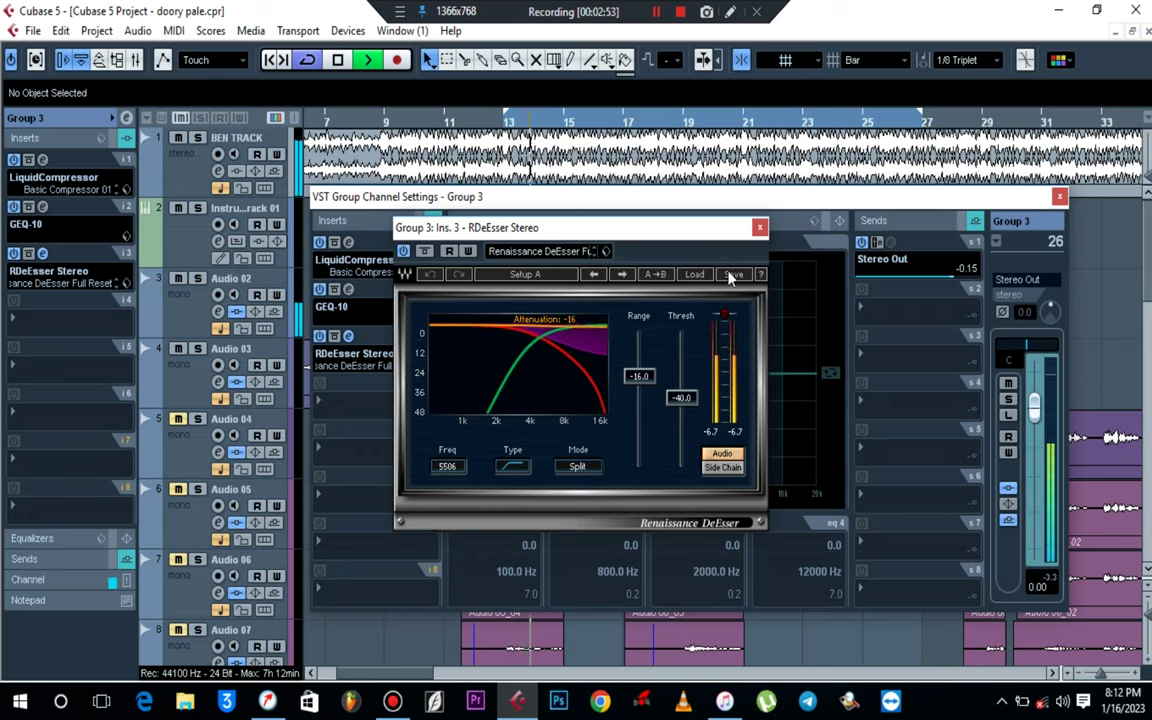
{"action": "left_click", "coordinate": [760, 229]}
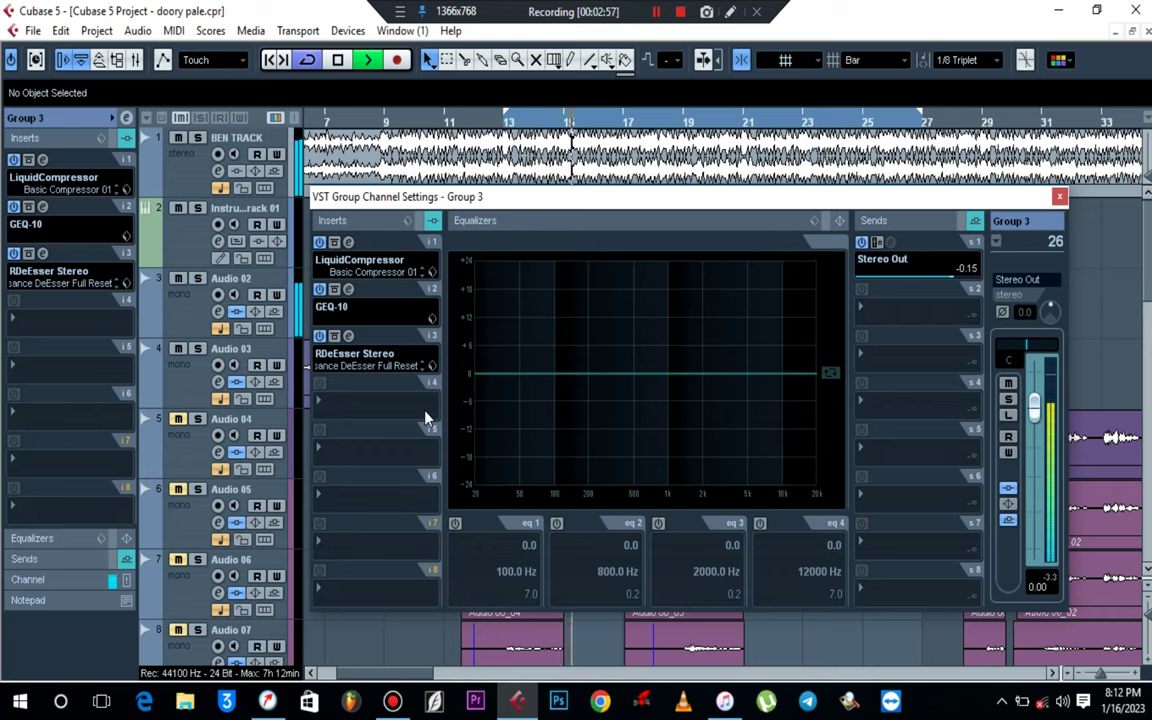
{"action": "key", "text": "space"}
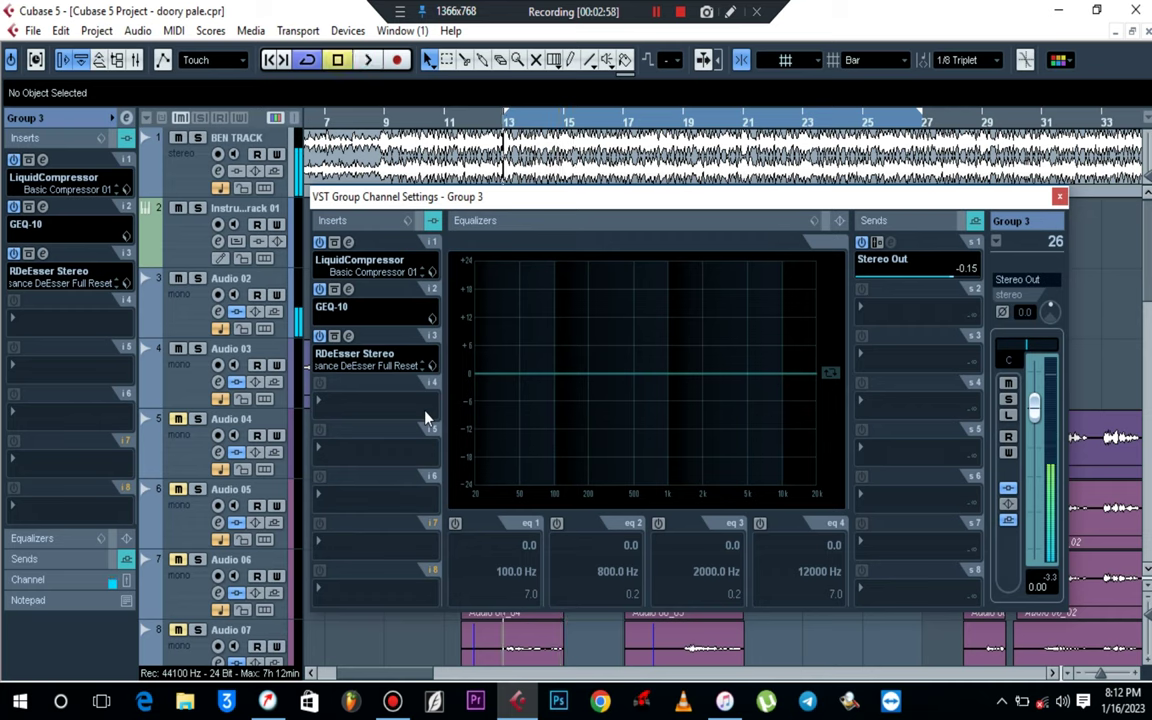
- Load Aphex Vintage Exciter Stereo into the fourth insert slot of Group 3 and choose its VG Vocal preset
{"action": "left_click", "coordinate": [336, 408]}
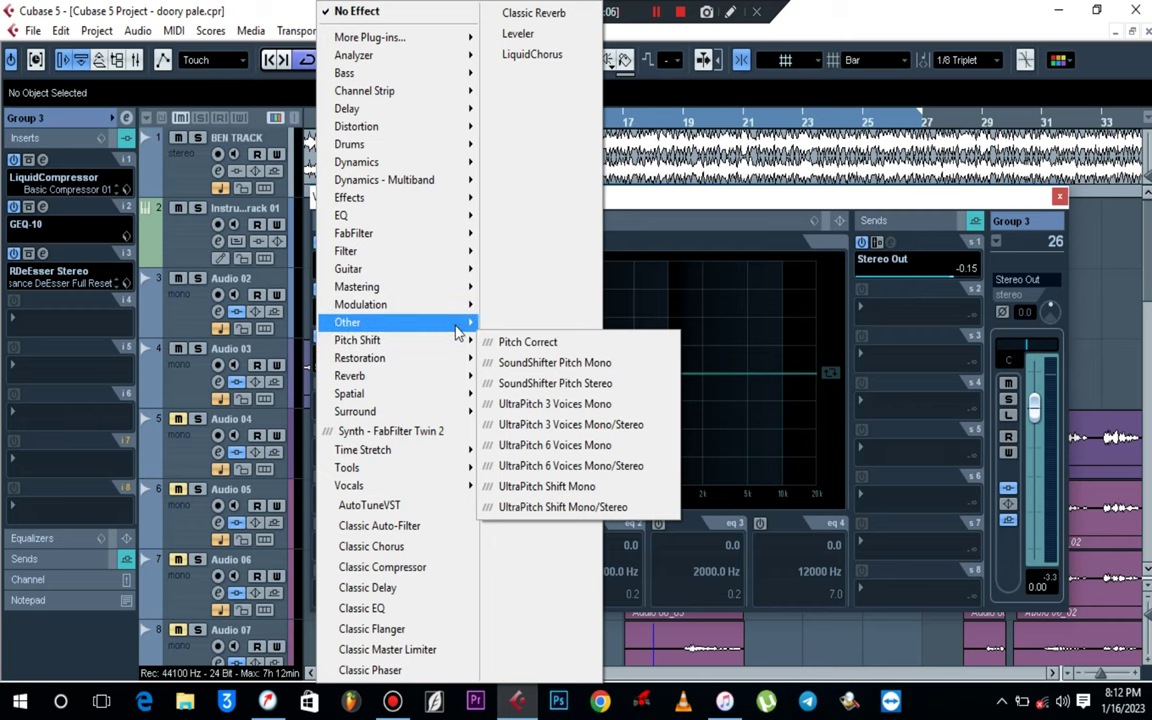
{"action": "mouse_move", "coordinate": [462, 322]}
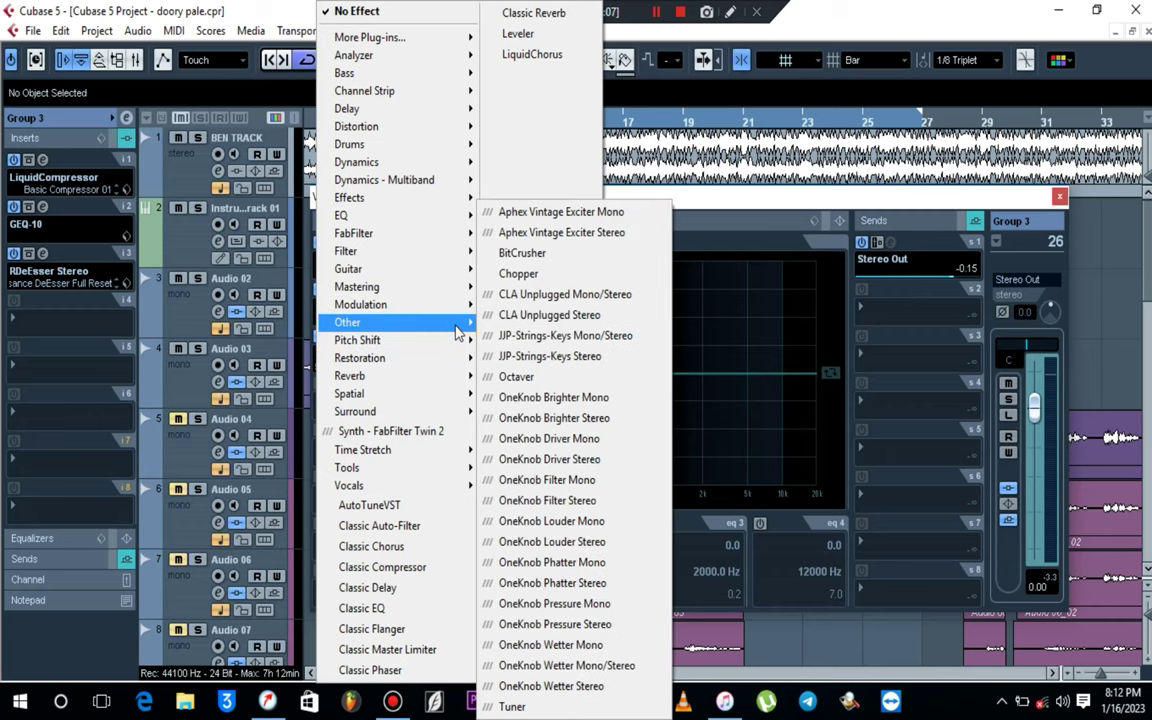
{"action": "left_click", "coordinate": [592, 233]}
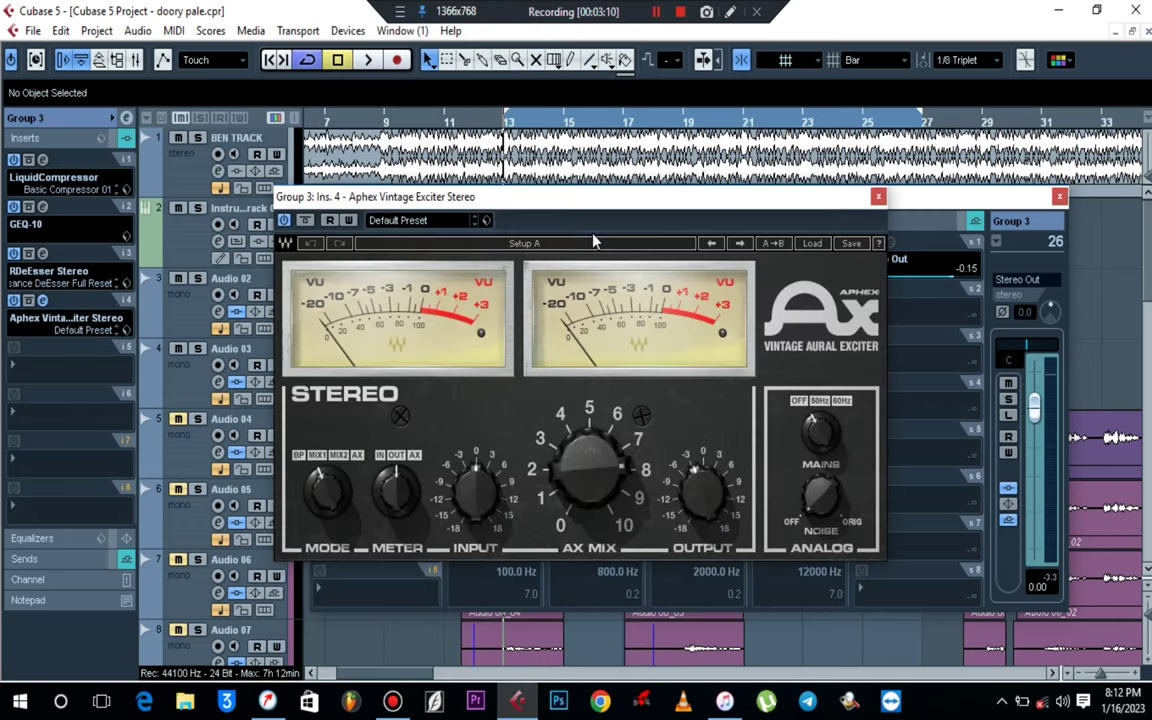
{"action": "left_click", "coordinate": [425, 222]}
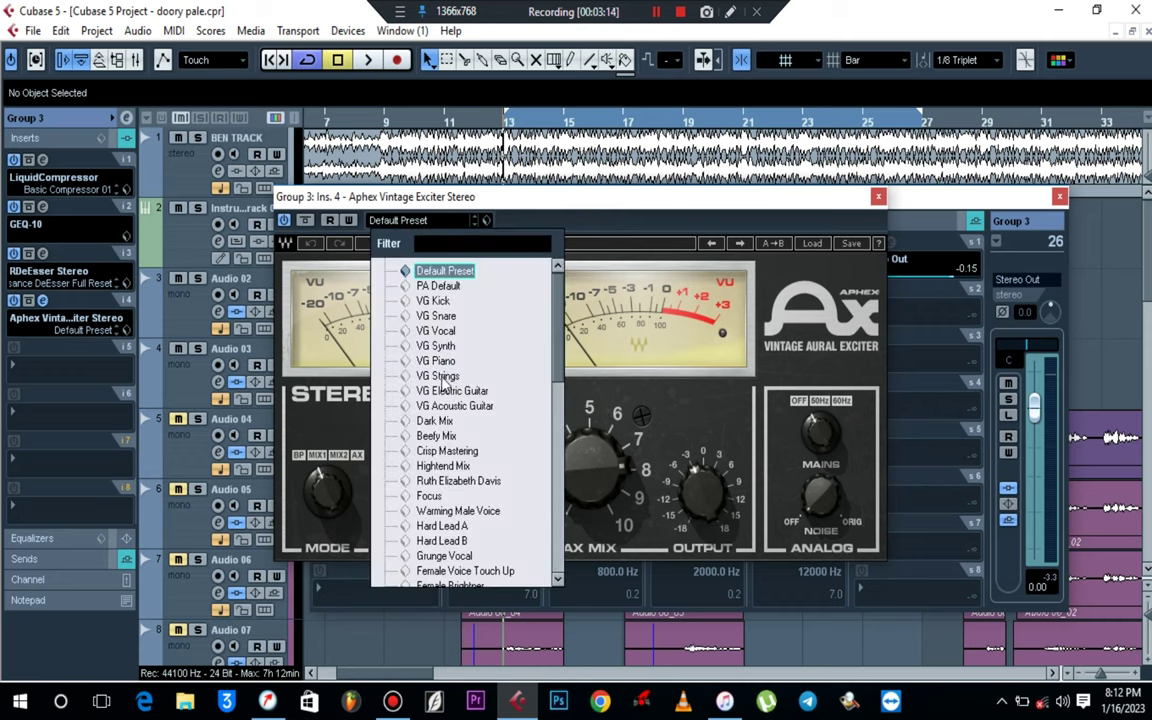
{"action": "left_click", "coordinate": [443, 333]}
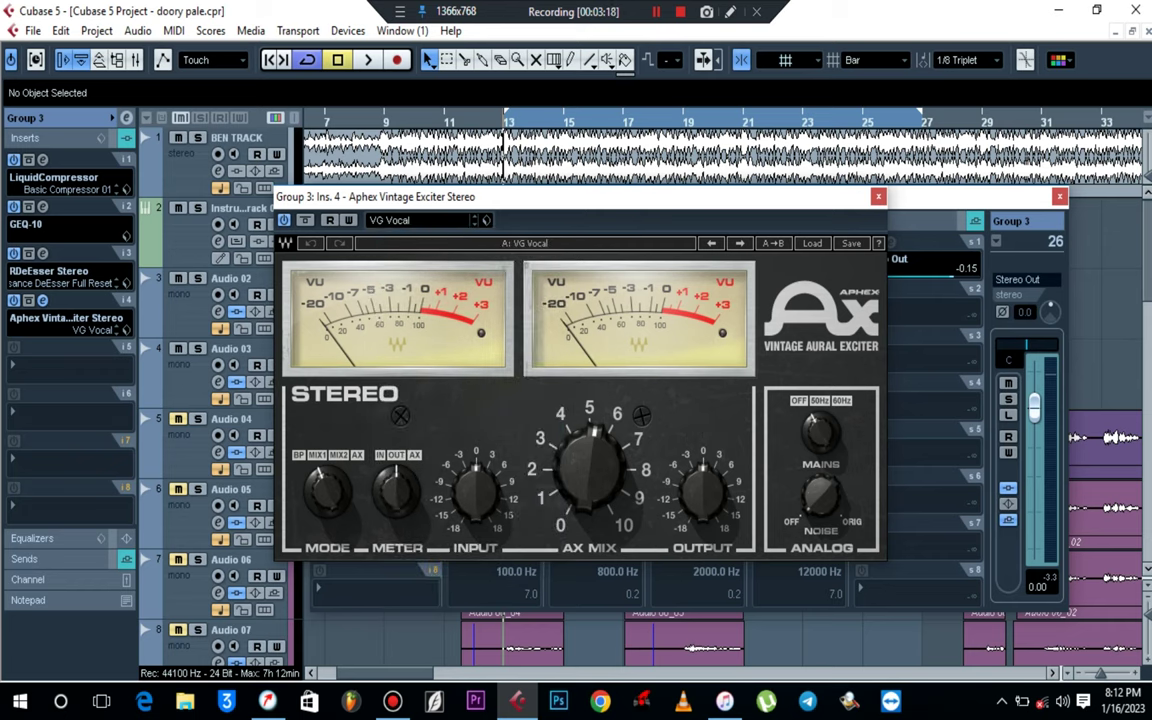
- Audition the Aphex exciter's VG Vocal preset, comparing active and bypassed sound during playback
{"action": "key", "text": "space"}
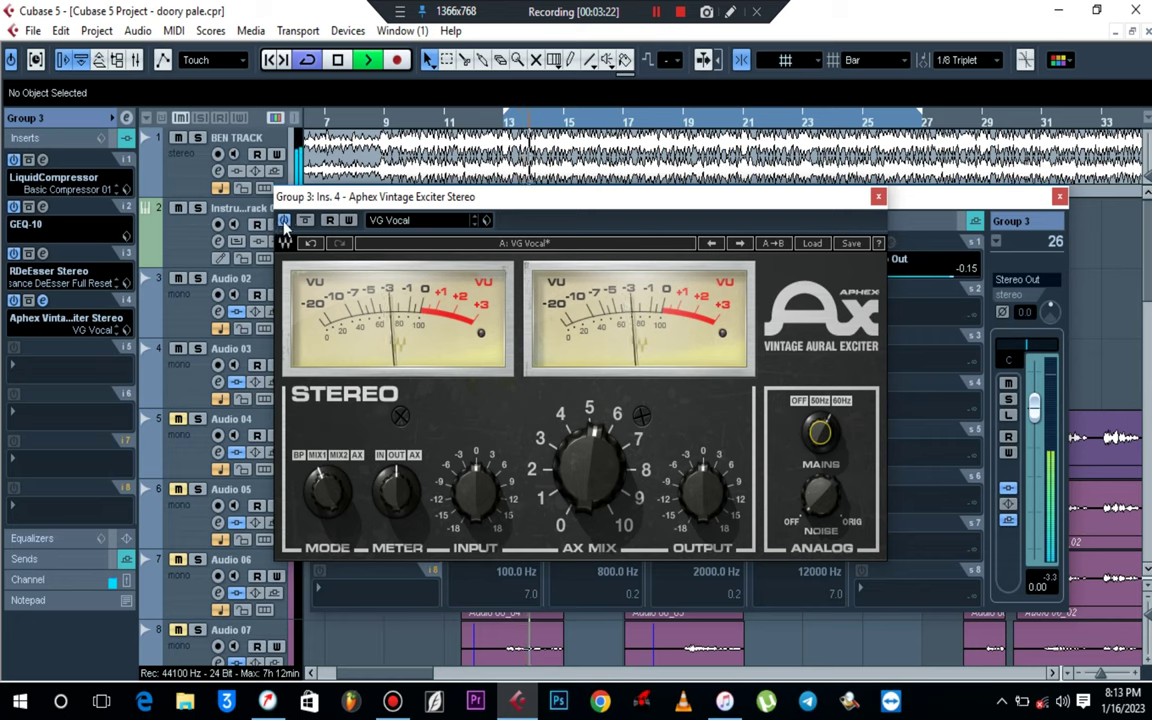
{"action": "key", "text": "space"}
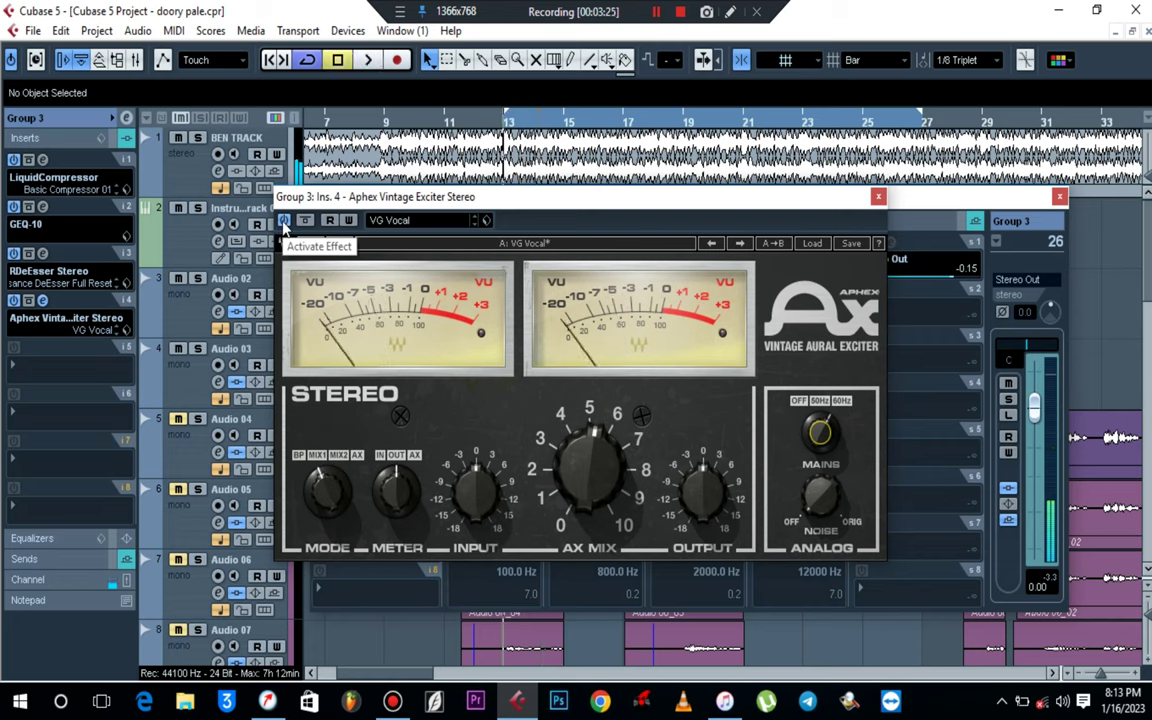
{"action": "left_click", "coordinate": [284, 221]}
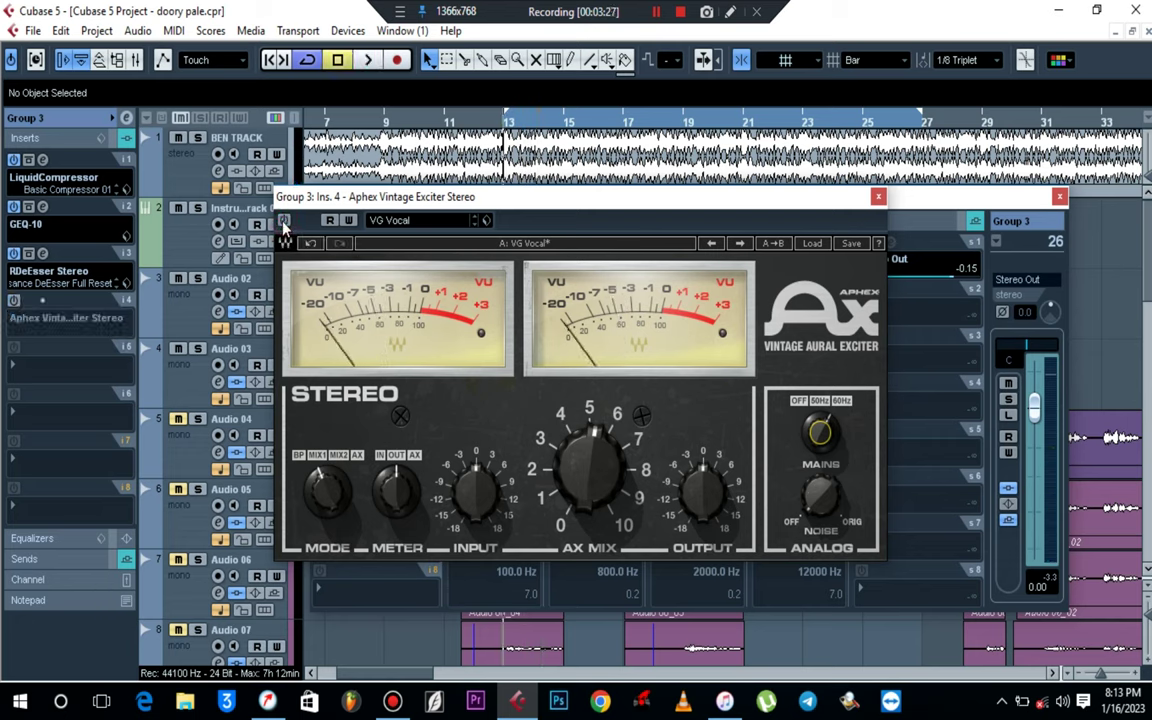
{"action": "key", "text": "space"}
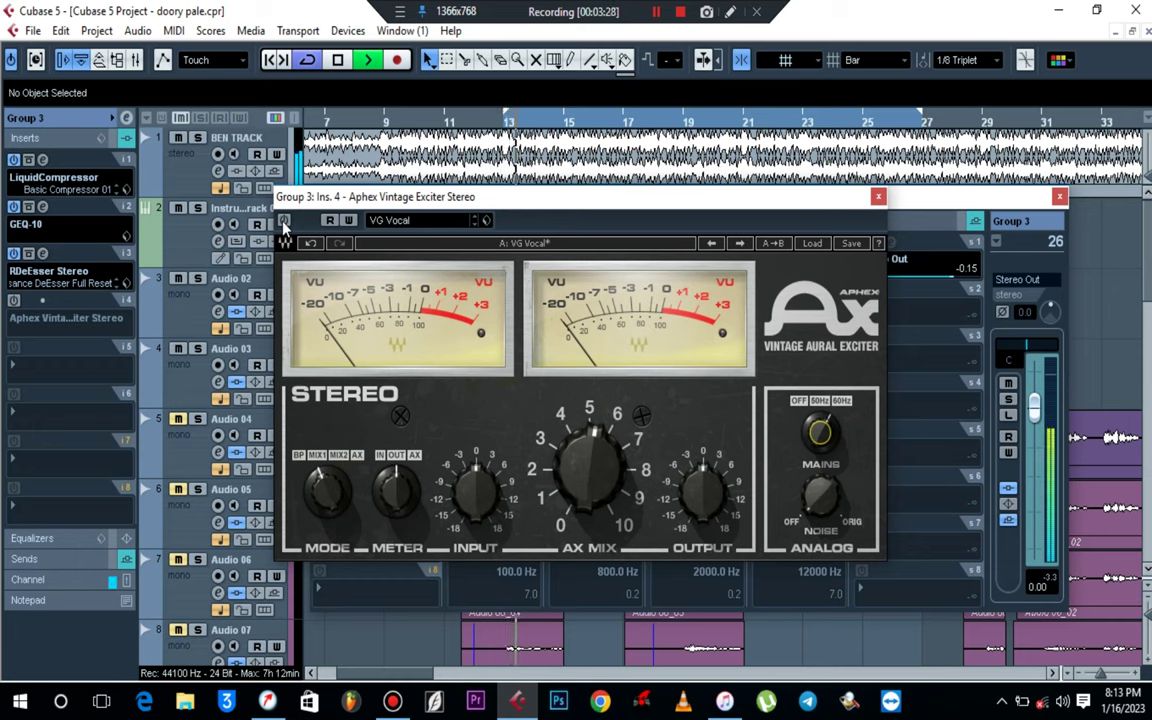
{"action": "left_click", "coordinate": [284, 221]}
{"action": "left_click", "coordinate": [284, 221]}
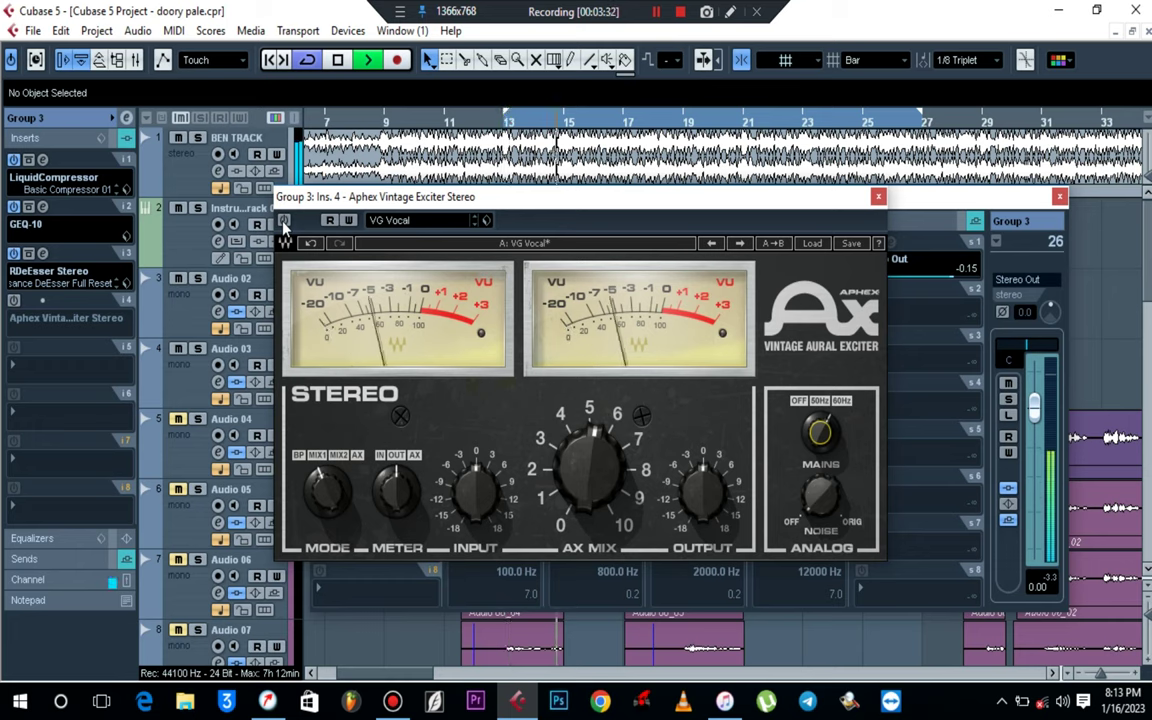
{"action": "left_click", "coordinate": [284, 221]}
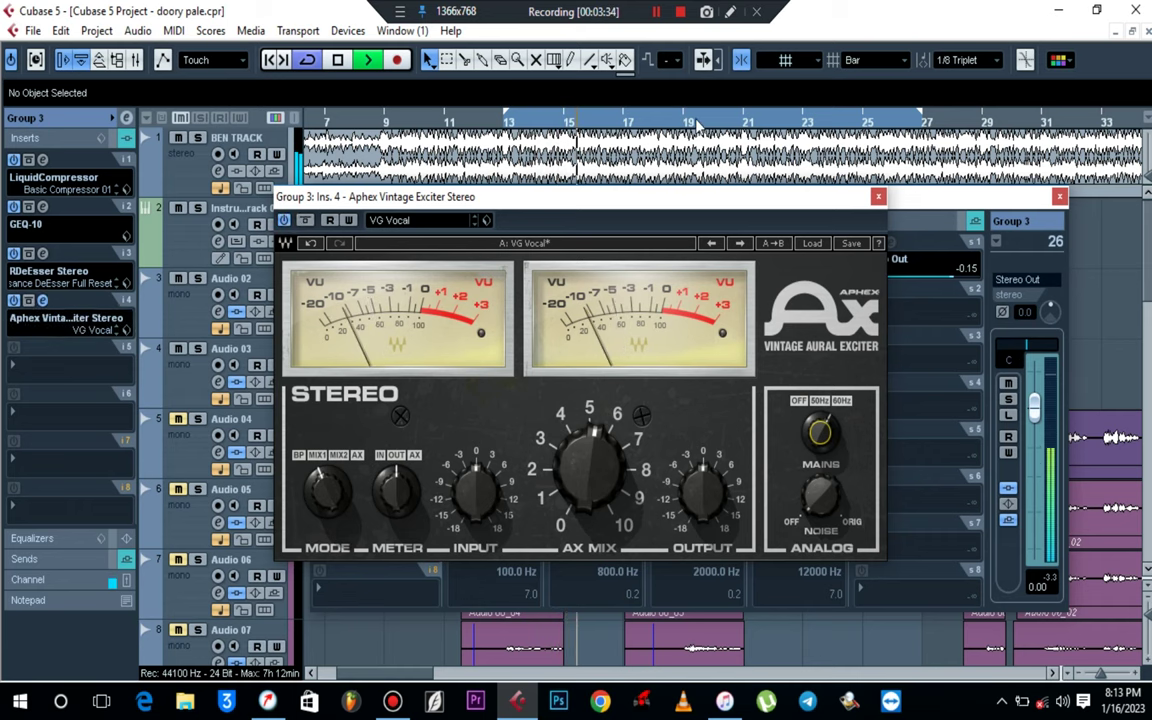
{"action": "key", "text": "space"}
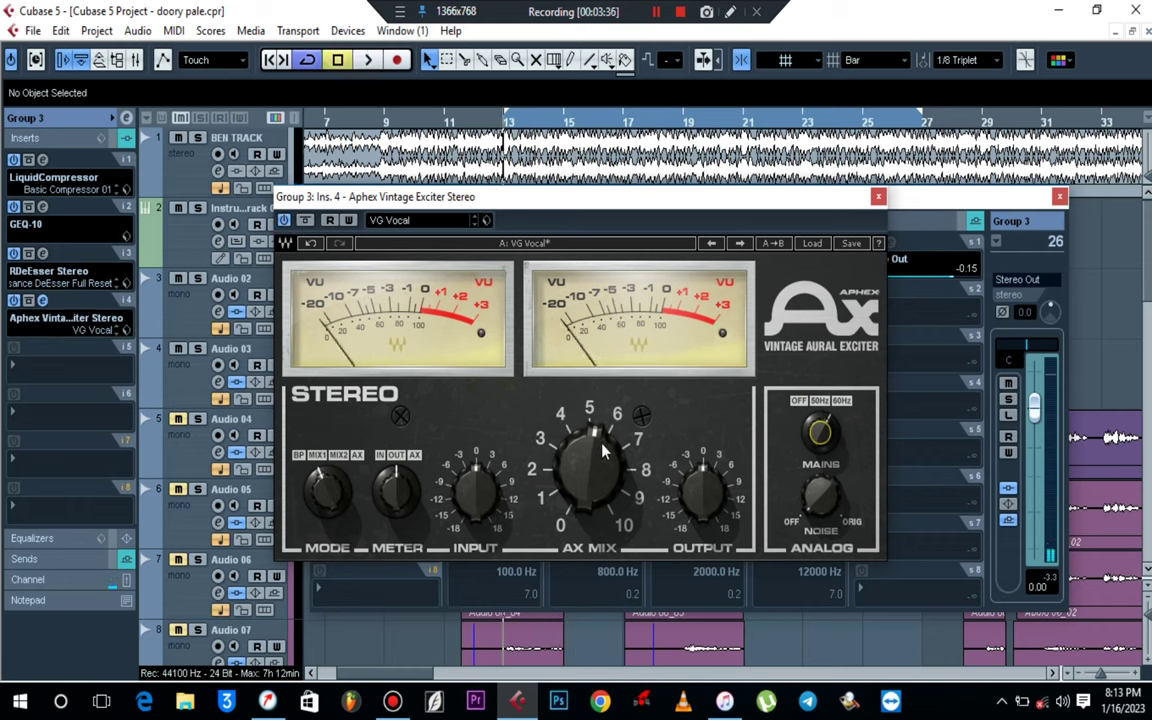
- Set the Aphex exciter's AX Mix to 6.00 and close the plug-in window
{"action": "left_click", "coordinate": [589, 479]}
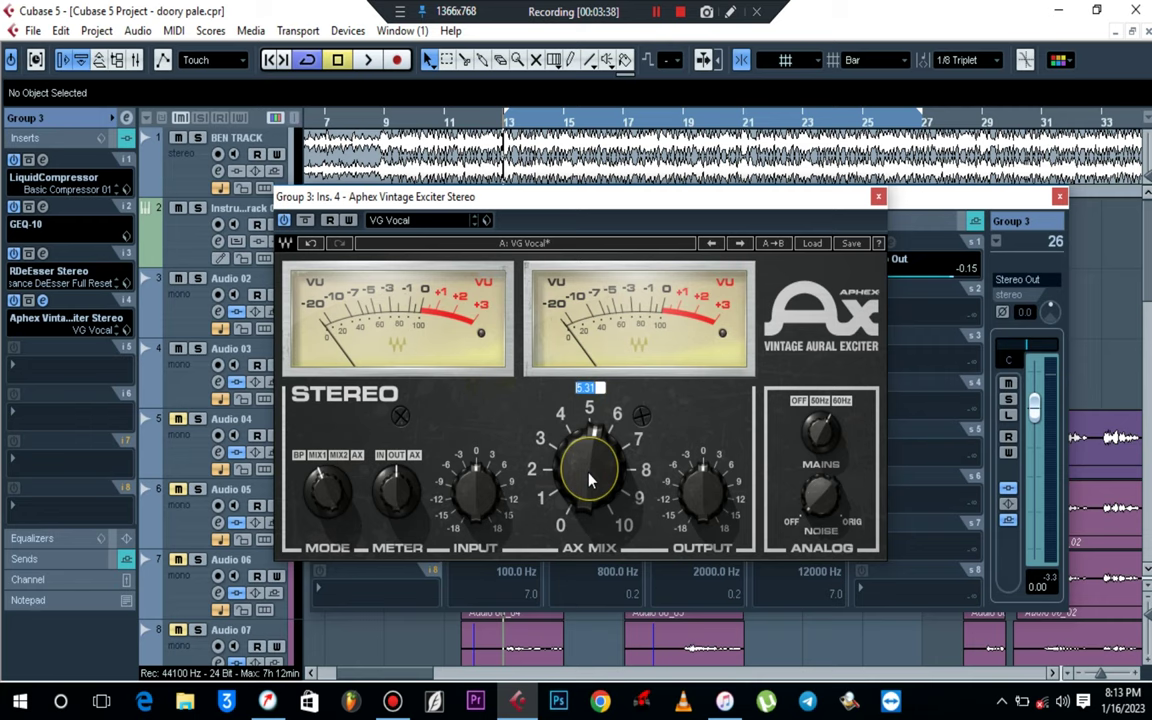
{"action": "key", "text": "Return"}
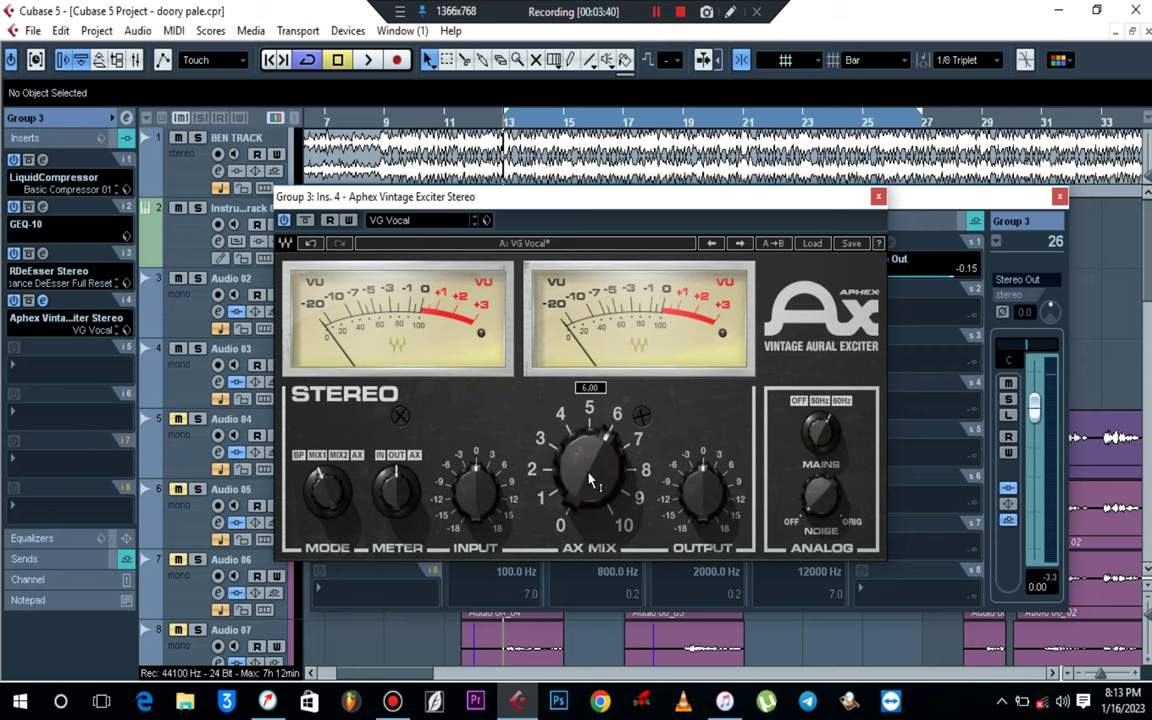
{"action": "left_click", "coordinate": [879, 197]}
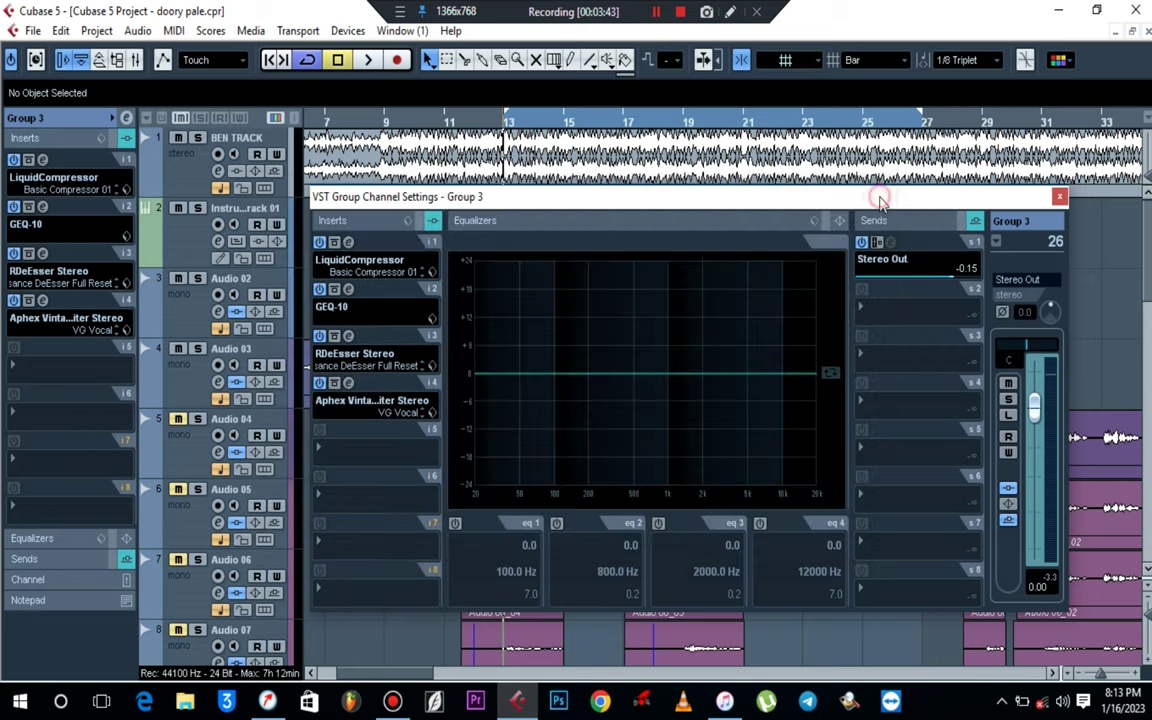
- Load CLA Vocals Stereo into the fifth insert slot of Group 3
{"action": "left_click", "coordinate": [360, 441]}
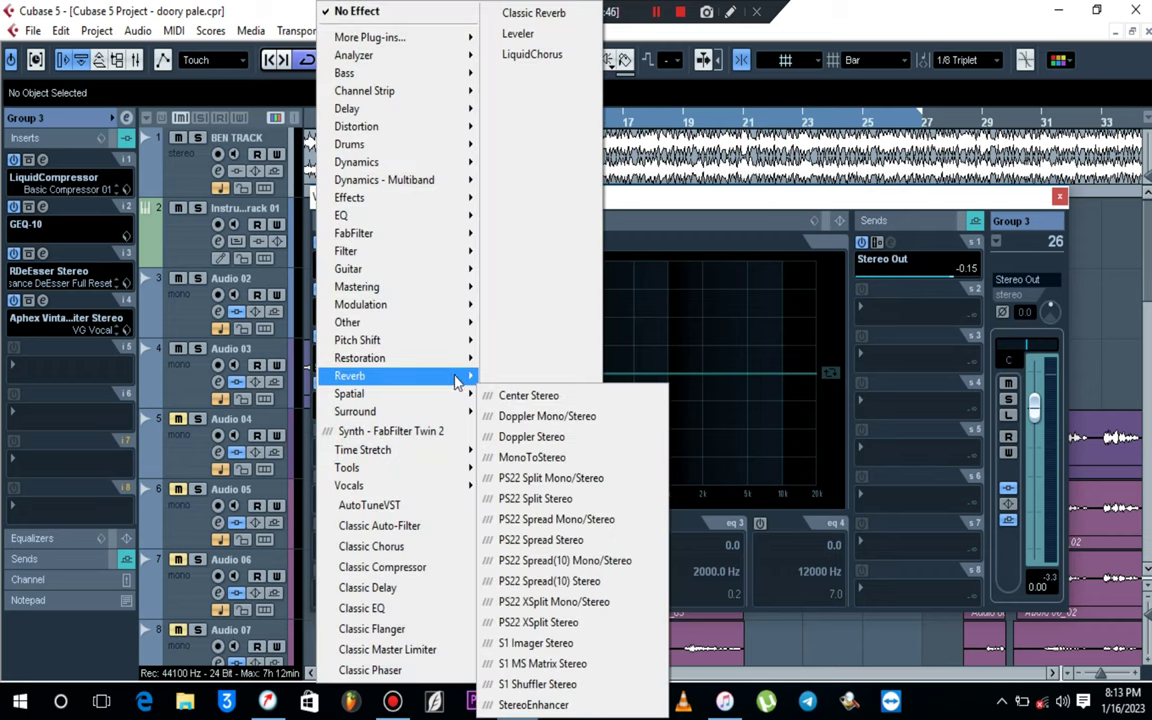
{"action": "mouse_move", "coordinate": [462, 472]}
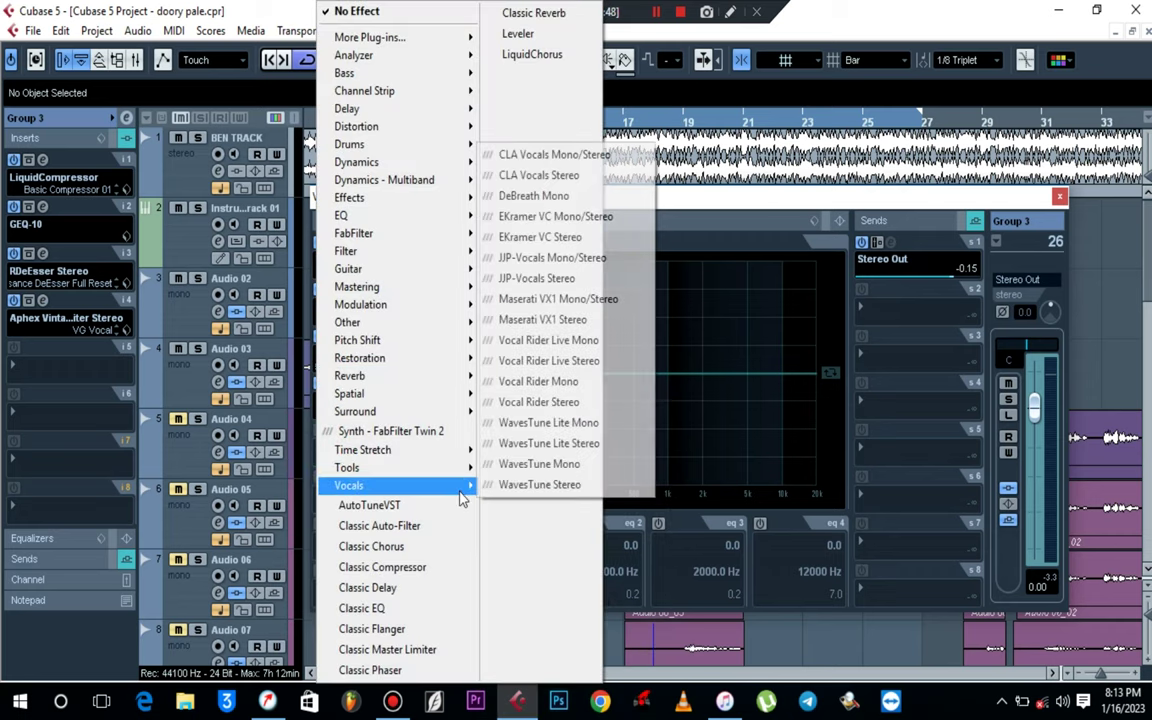
{"action": "left_click", "coordinate": [583, 187]}
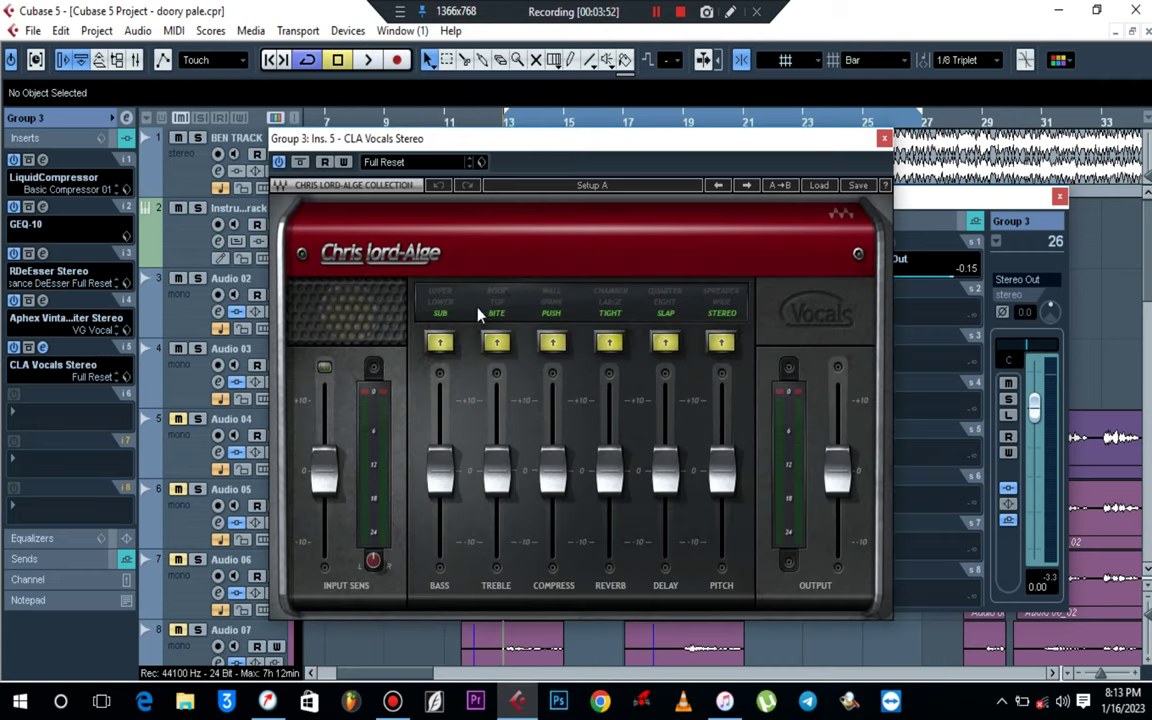
- In CLA Vocals, switch off Treble and Compress, choose Large reverb at a reduced level and Quarter delay at a slightly raised level
{"action": "left_click", "coordinate": [495, 316]}
{"action": "left_click", "coordinate": [550, 315]}
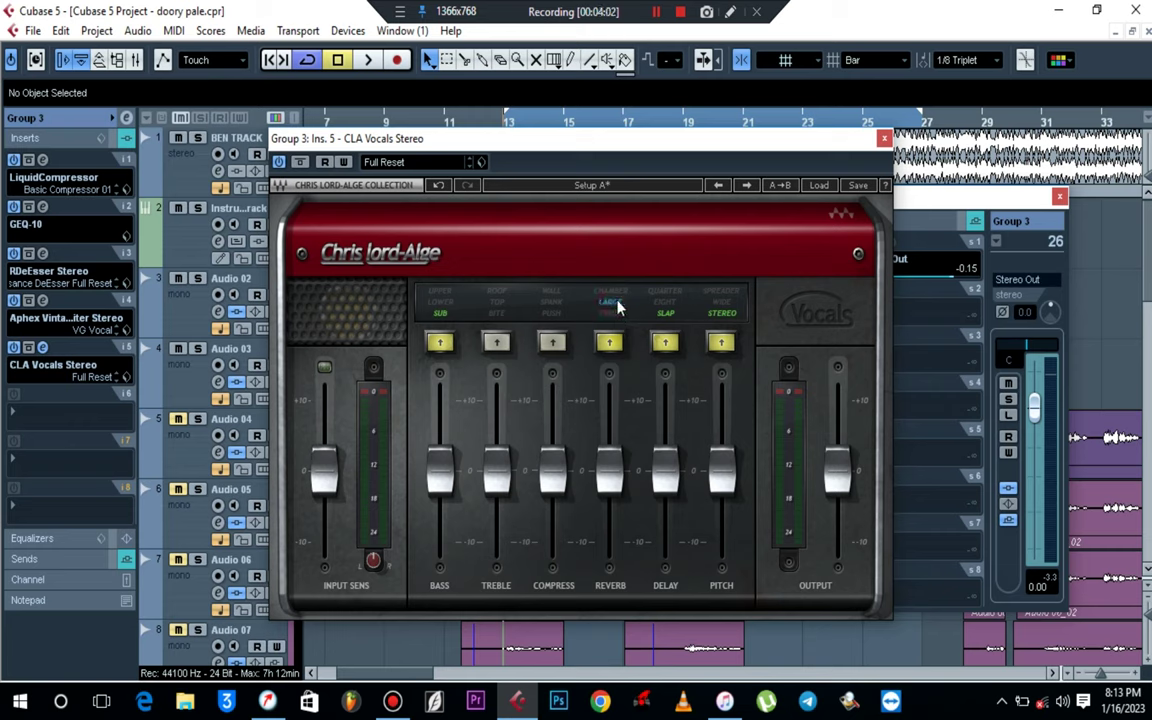
{"action": "left_click_drag", "start_coordinate": [616, 490], "coordinate": [612, 532]}
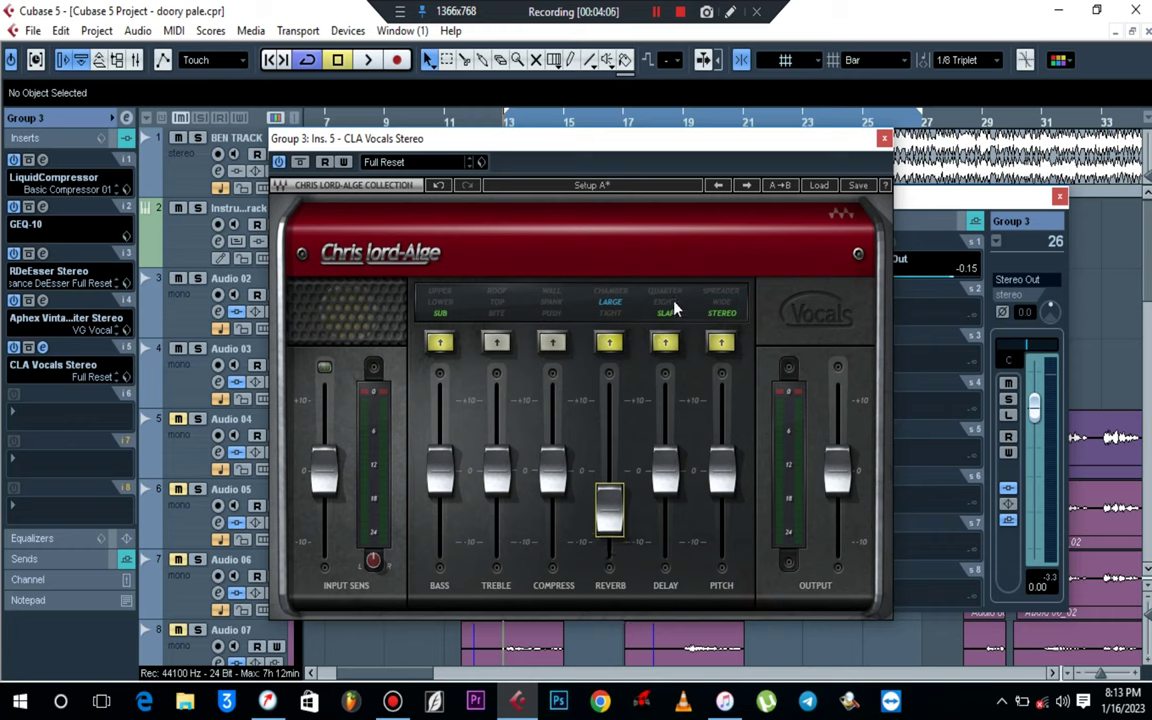
{"action": "left_click", "coordinate": [667, 300]}
{"action": "left_click_drag", "start_coordinate": [662, 472], "coordinate": [665, 455]}
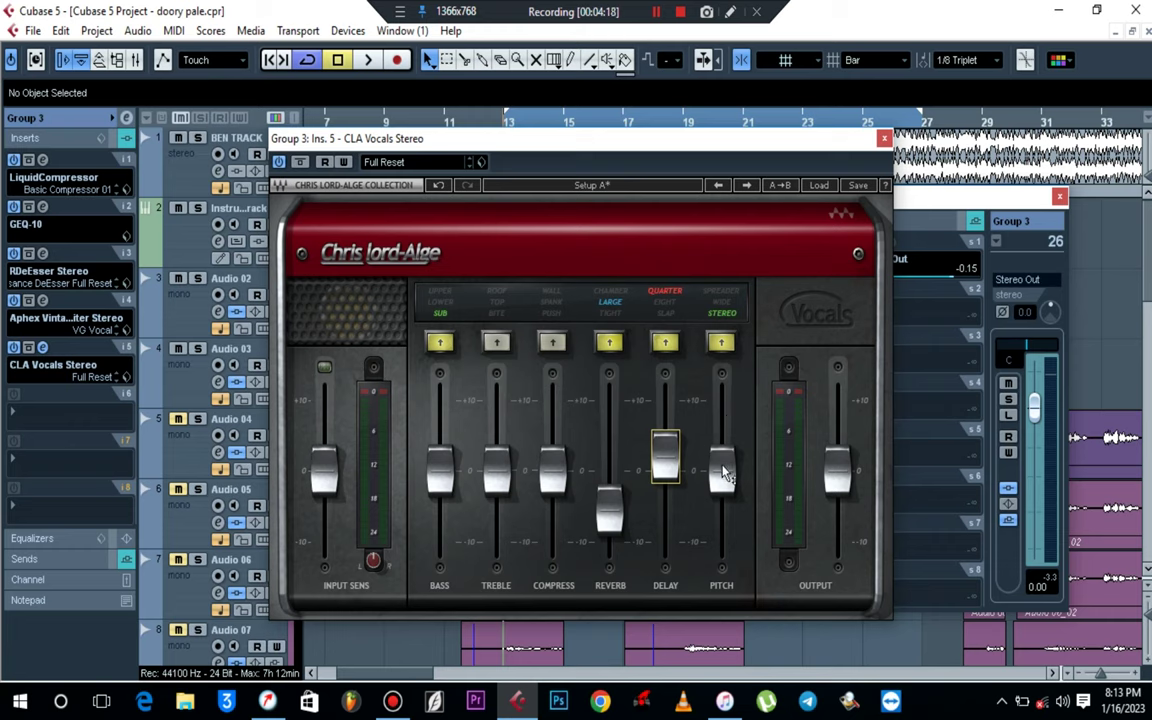
- Audition the CLA Vocals settings in short playbacks and lower the Delay fader to 1.1
{"action": "mouse_move", "coordinate": [726, 474]}
{"action": "key", "text": "space"}
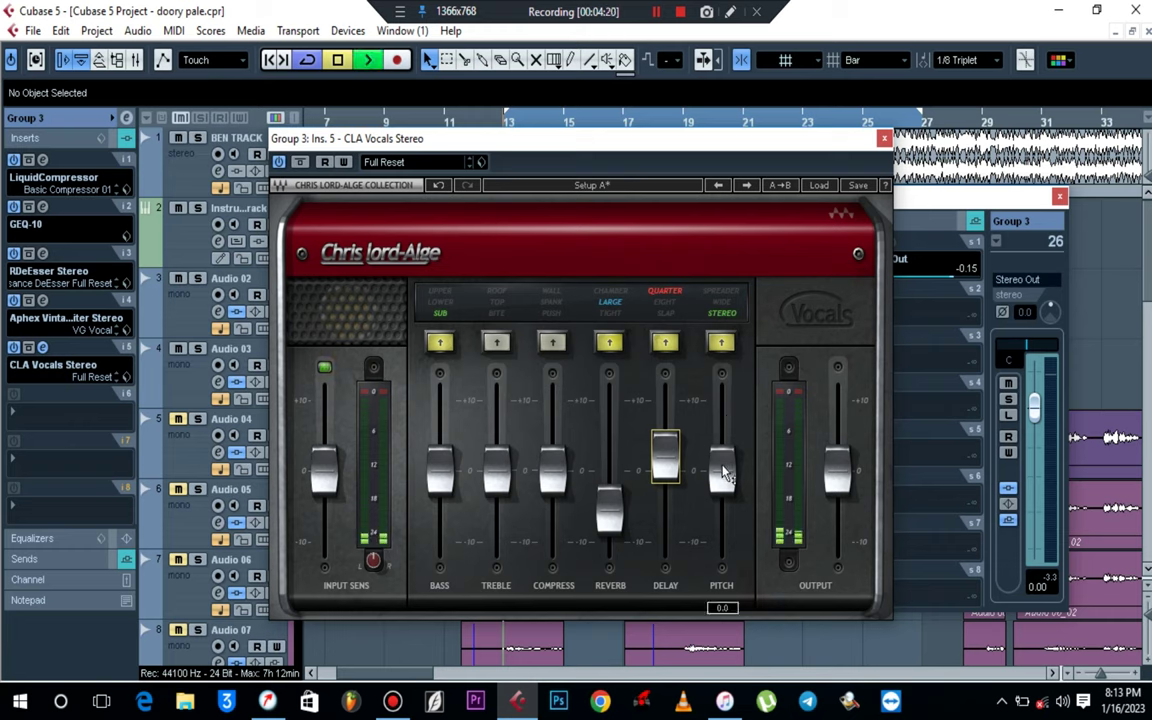
{"action": "mouse_move", "coordinate": [726, 474]}
{"action": "left_mouse_down"}
{"action": "mouse_move", "coordinate": [722, 400]}
{"action": "mouse_move", "coordinate": [722, 540]}
{"action": "mouse_move", "coordinate": [722, 400]}
{"action": "mouse_move", "coordinate": [722, 472]}
{"action": "left_mouse_up"}
{"action": "key", "text": "space"}
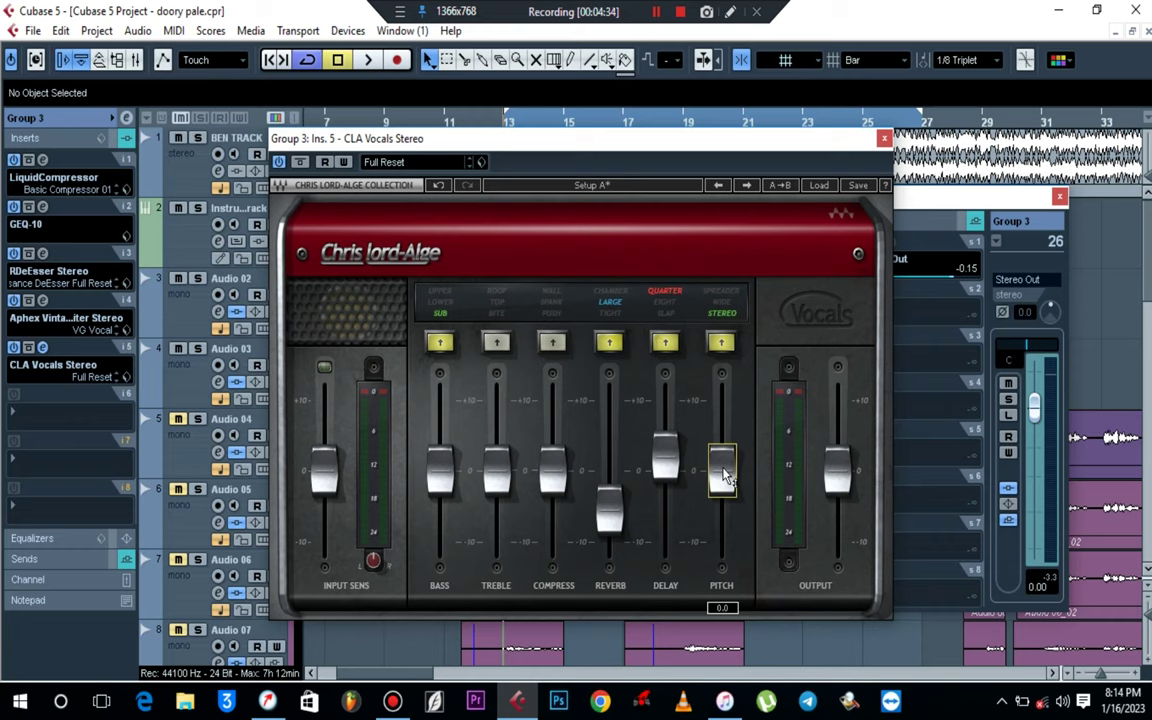
{"action": "key", "text": "space"}
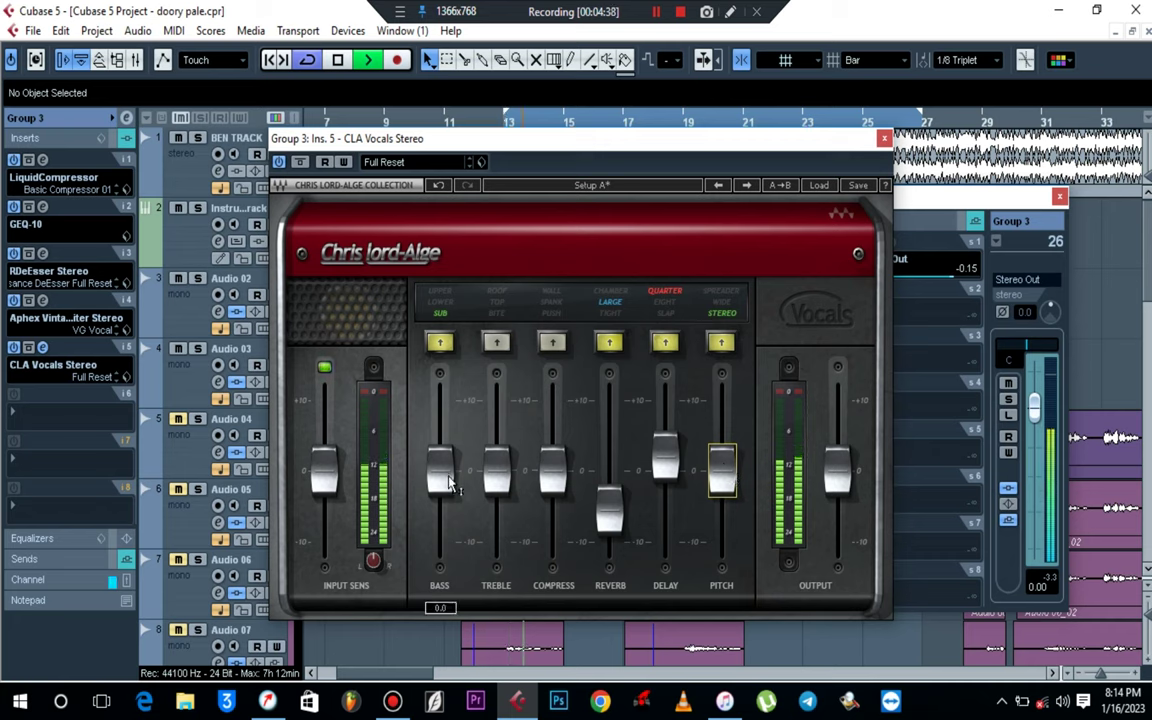
{"action": "key", "text": "space"}
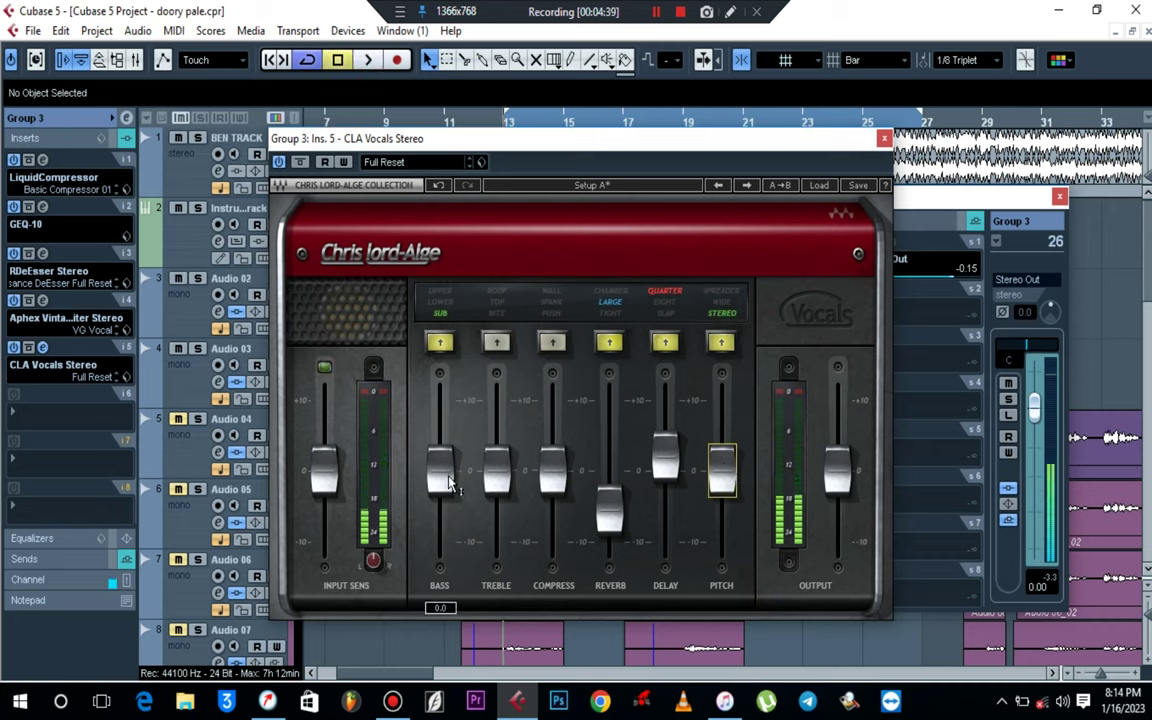
{"action": "left_click", "coordinate": [668, 452]}
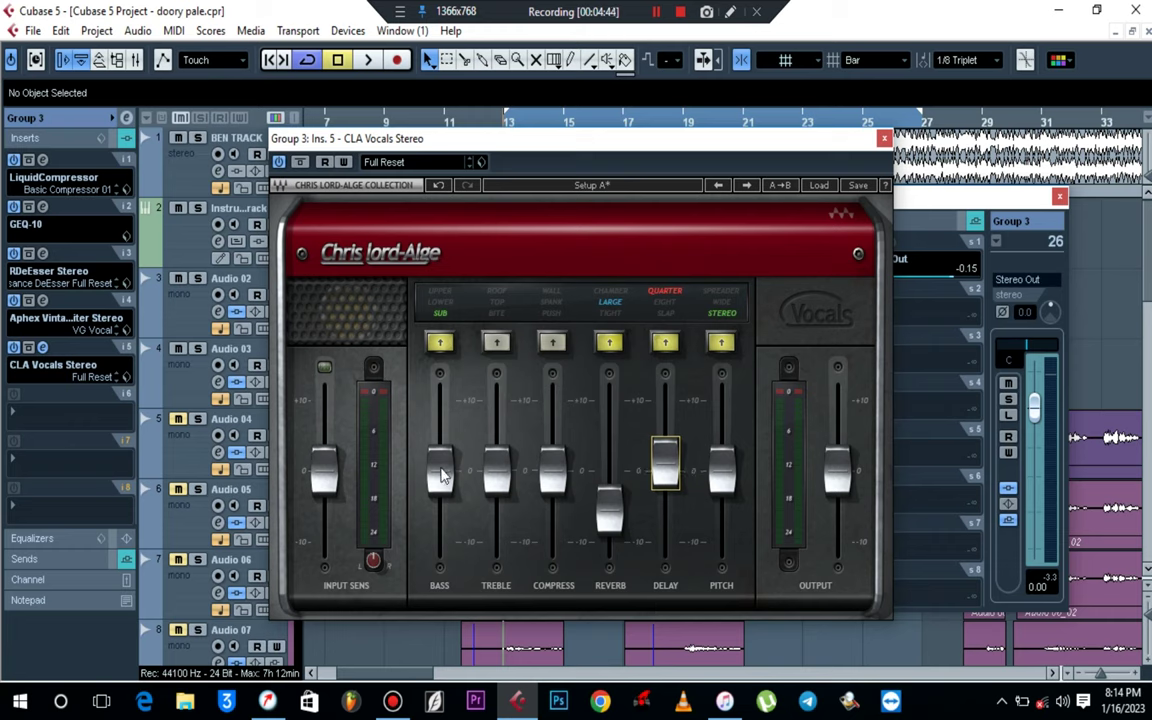
- Raise the CLA Vocals Bass fader moderately above 0 during playback, then close the plug-in and stop the song
{"action": "mouse_move", "coordinate": [440, 477]}
{"action": "key", "text": "space"}
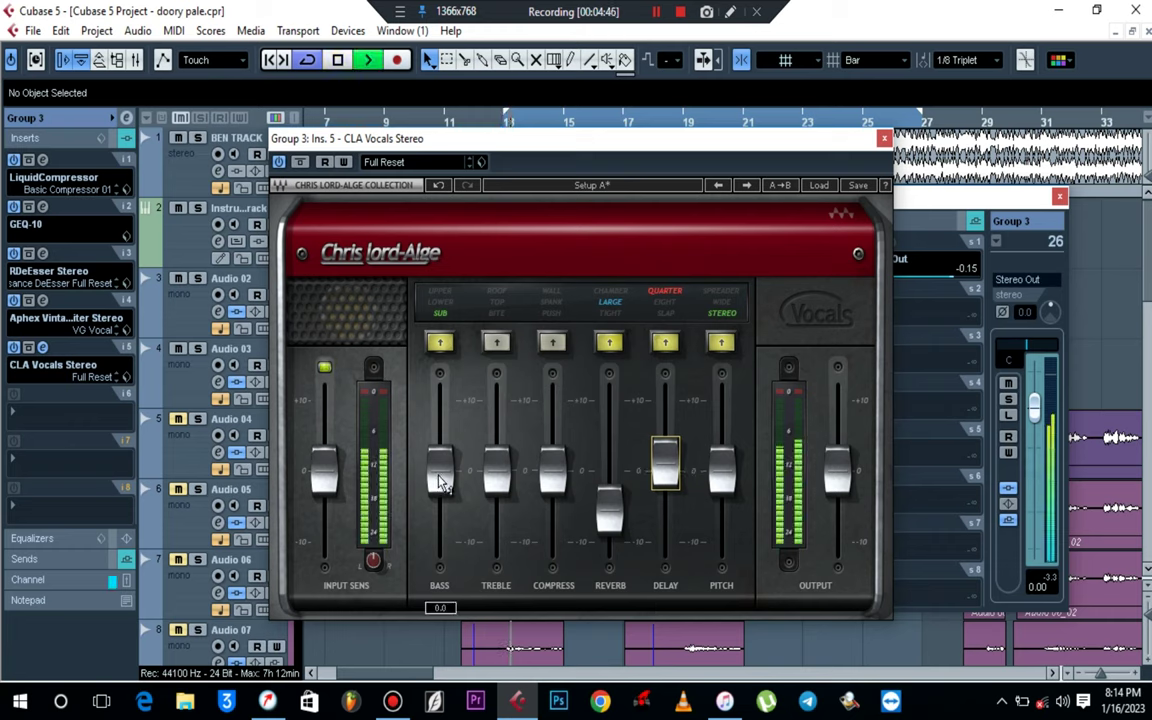
{"action": "left_click_drag", "start_coordinate": [440, 477], "coordinate": [440, 445]}
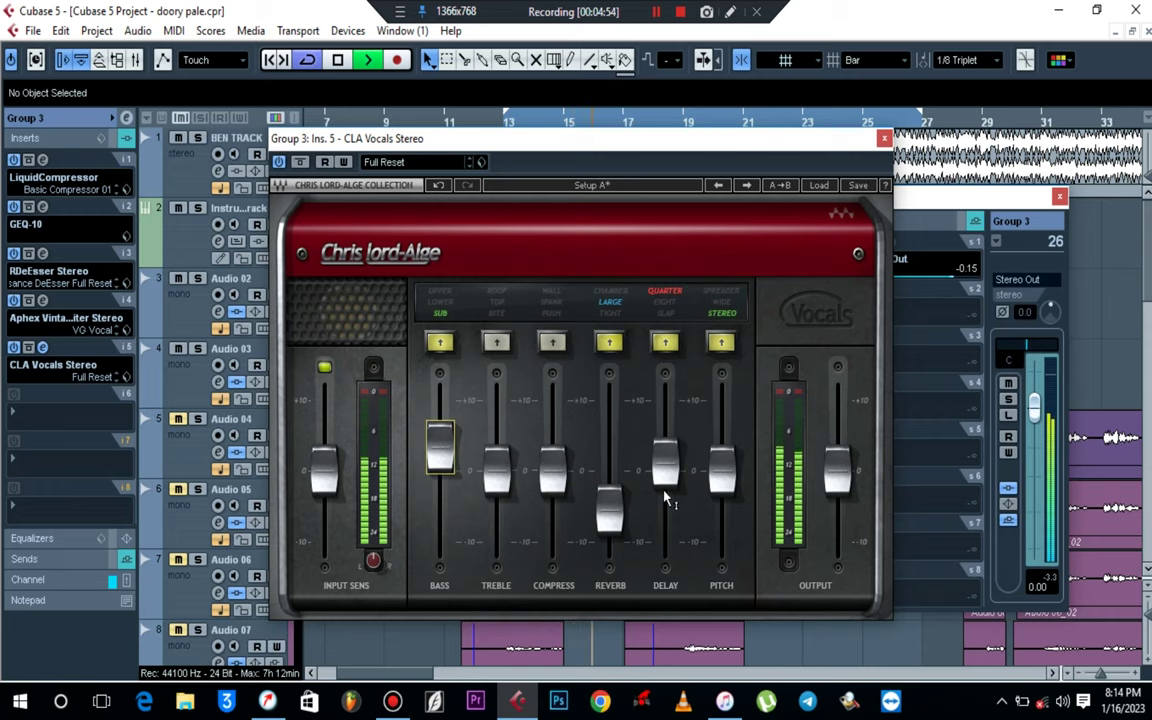
{"action": "left_click_drag", "start_coordinate": [667, 470], "coordinate": [667, 470]}
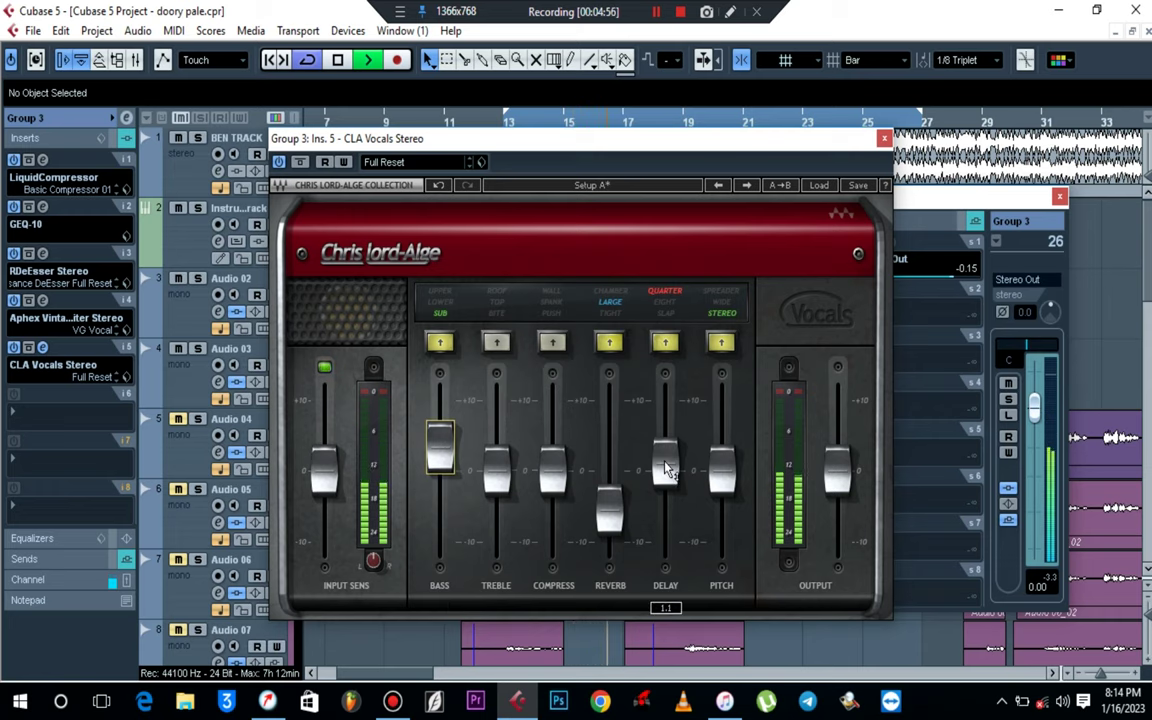
{"action": "left_click", "coordinate": [884, 139]}
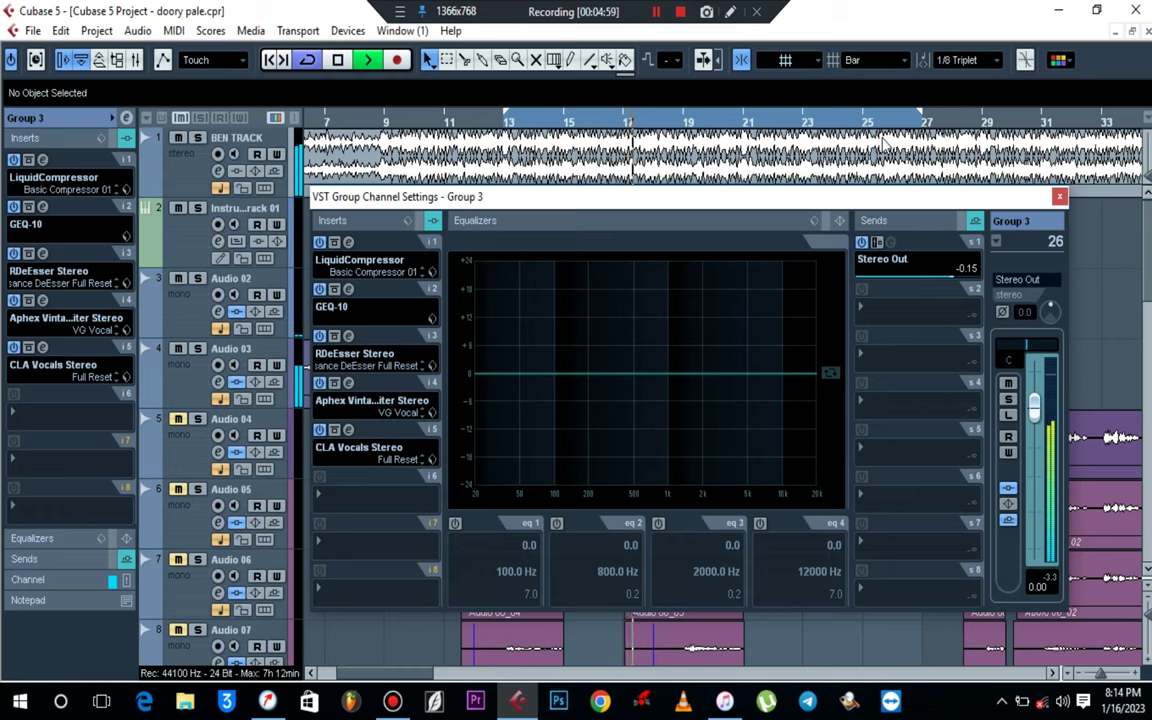
{"action": "key", "text": "space"}
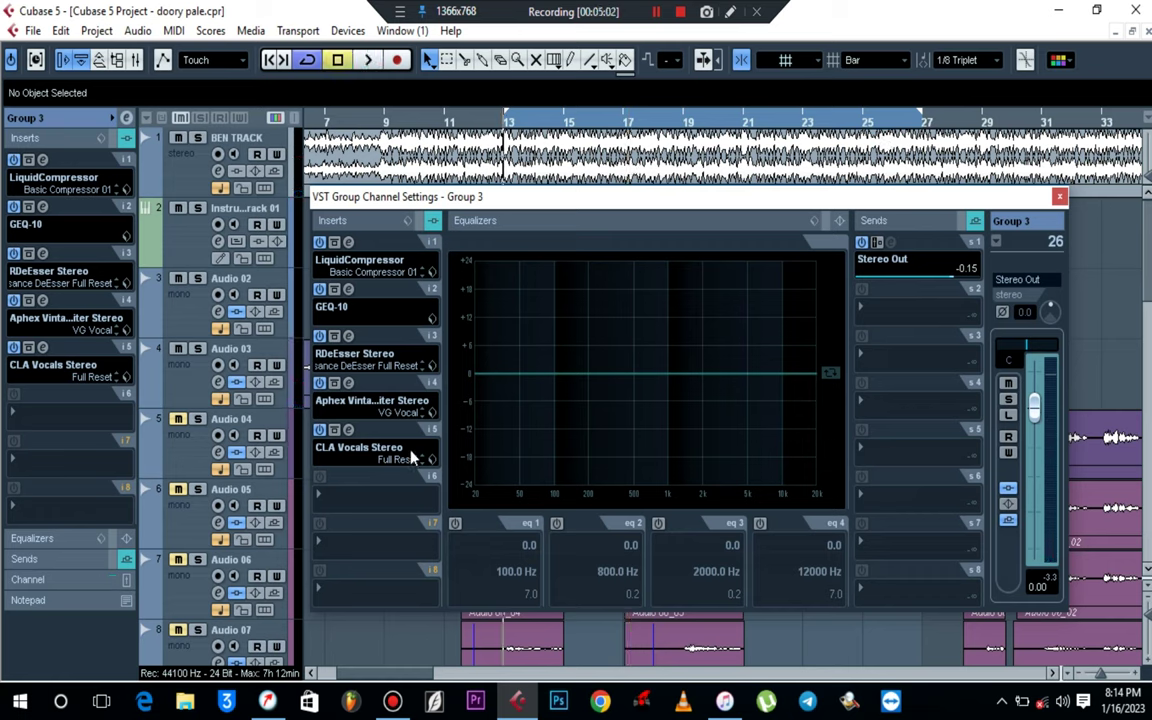
- Load RVerb Stereo into the sixth insert slot of Group 3
{"action": "left_click", "coordinate": [348, 497]}
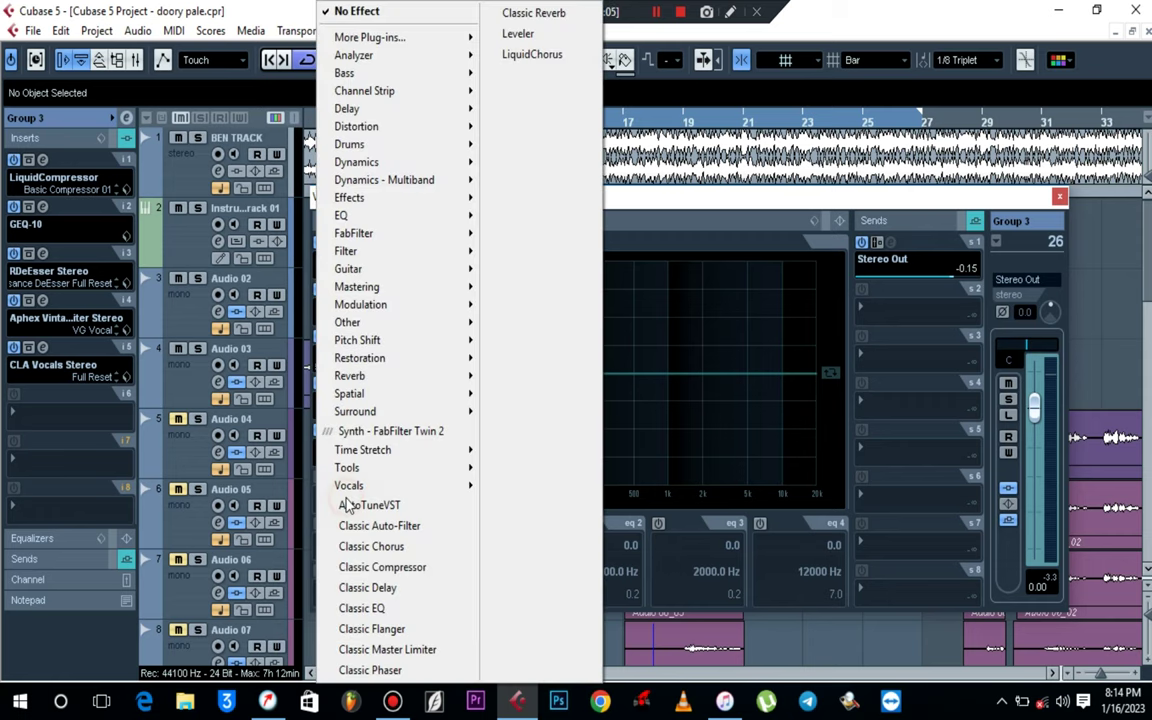
{"action": "mouse_move", "coordinate": [478, 343]}
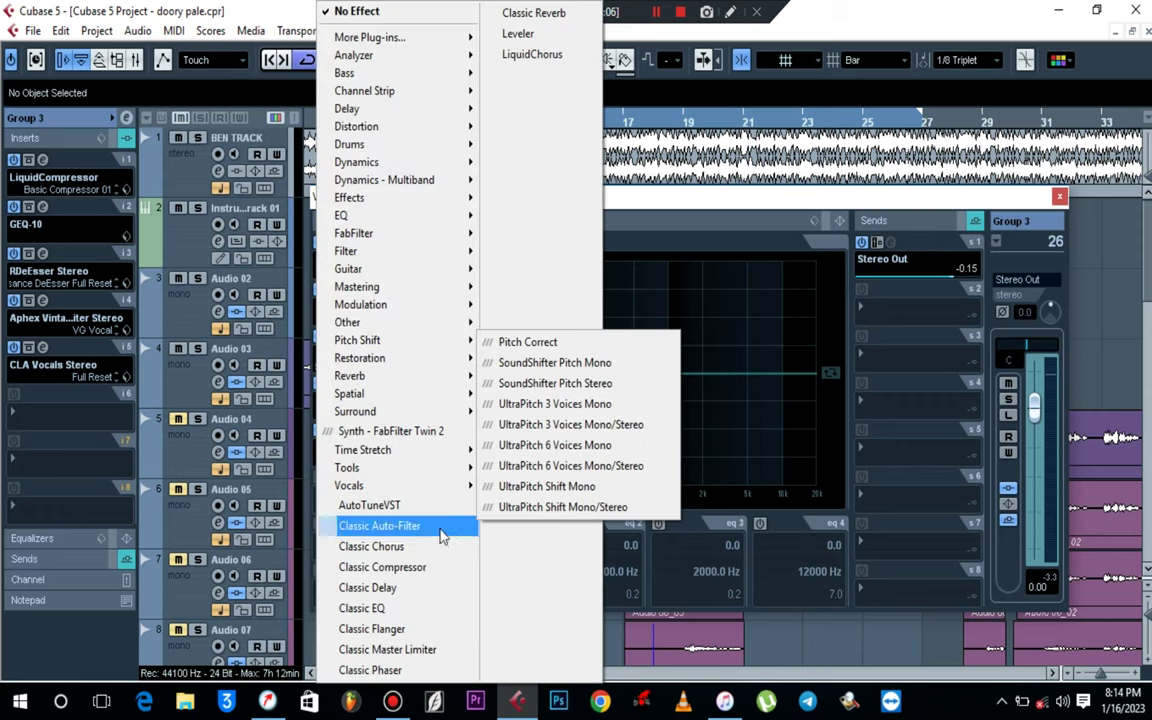
{"action": "mouse_move", "coordinate": [412, 376]}
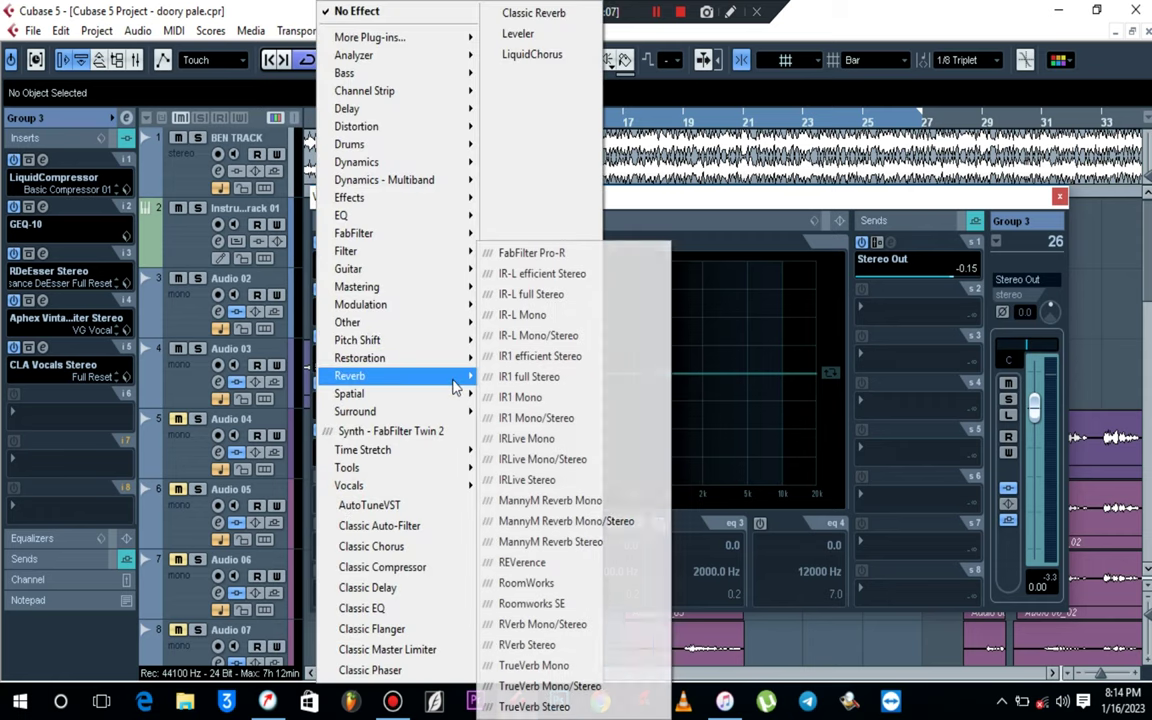
{"action": "left_click", "coordinate": [535, 645]}
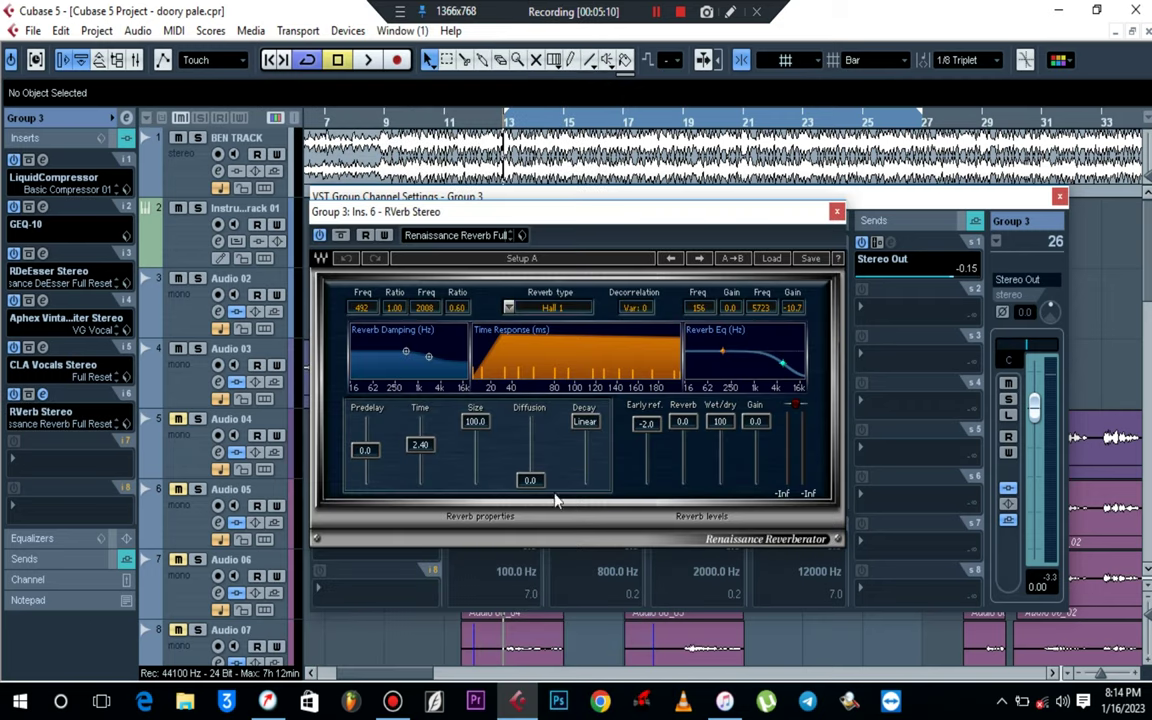
- In RVerb, set the reverb Time to 4.00, Diffusion to 49.0 and Wet/dry to 8
{"action": "left_click", "coordinate": [420, 446]}
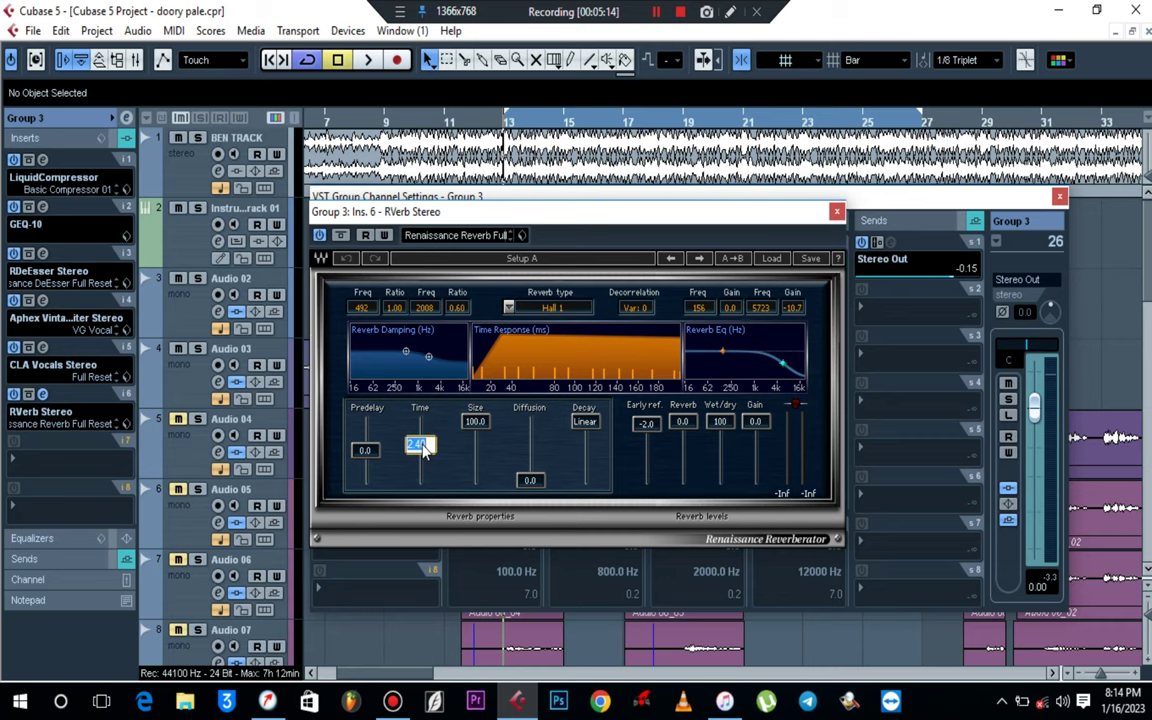
{"action": "key", "text": "Return"}
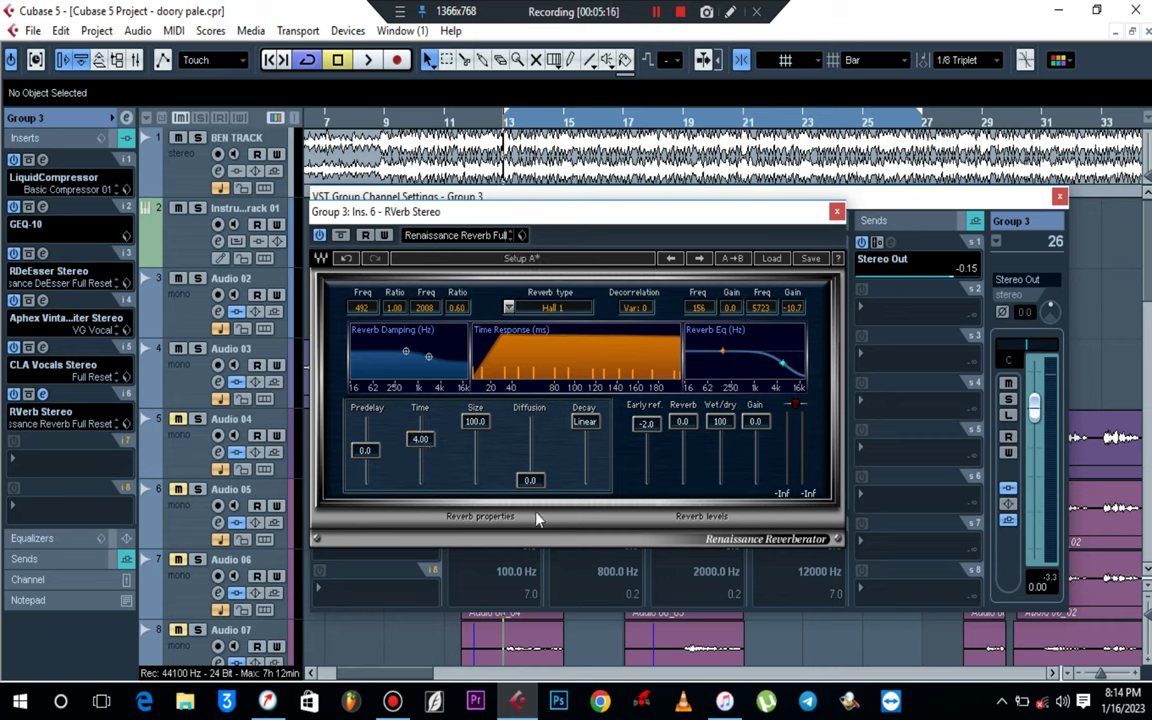
{"action": "left_click", "coordinate": [530, 481]}
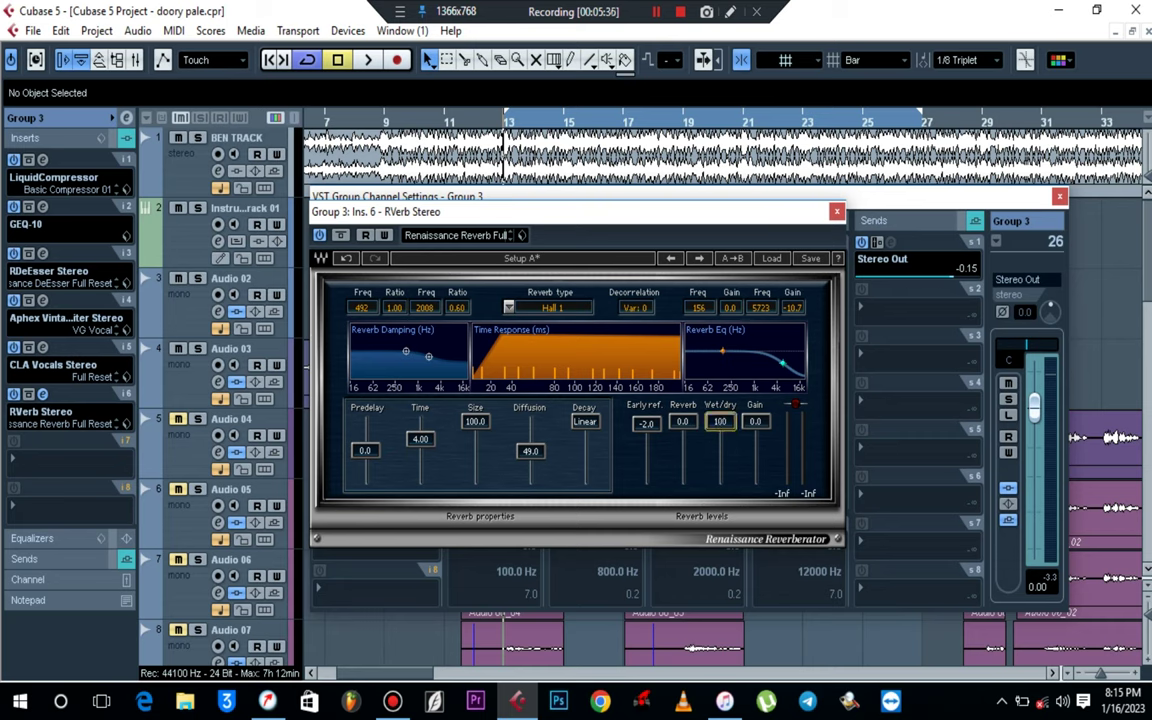
{"action": "left_click", "coordinate": [720, 422]}
{"action": "key", "text": "Return"}
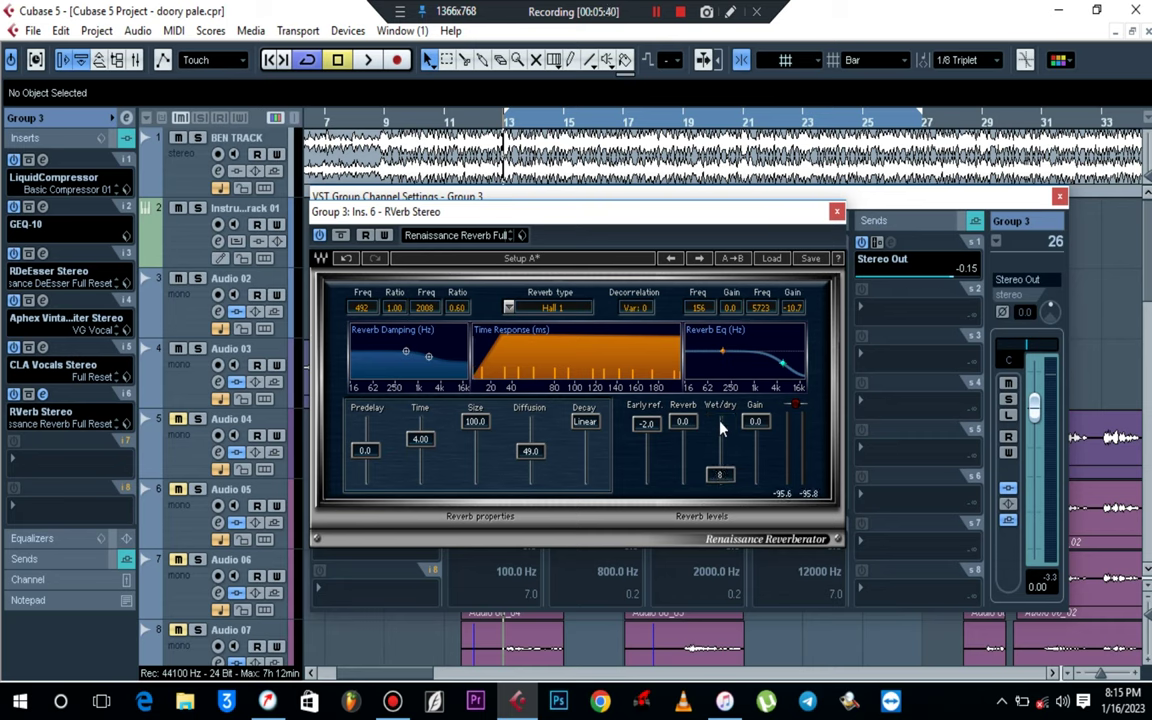
- Audition the vocals with the reverb, close the plug-in, stop playback and close the Group 3 channel settings
{"action": "key", "text": "space"}
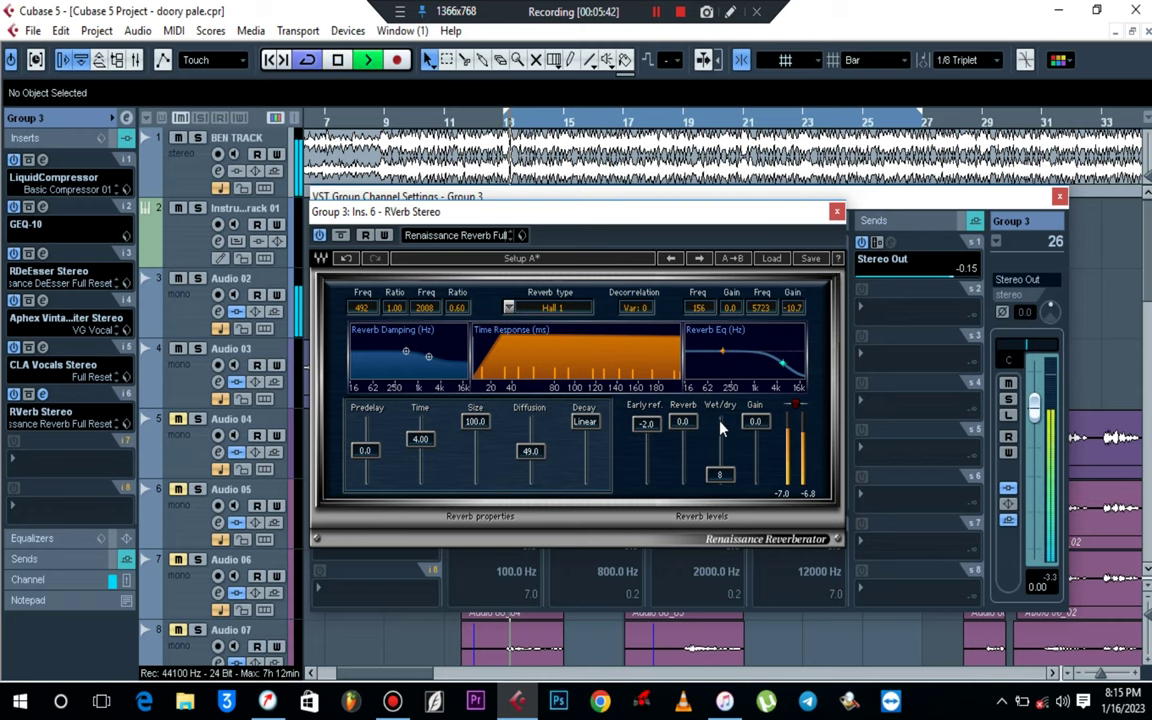
{"action": "left_click", "coordinate": [836, 212]}
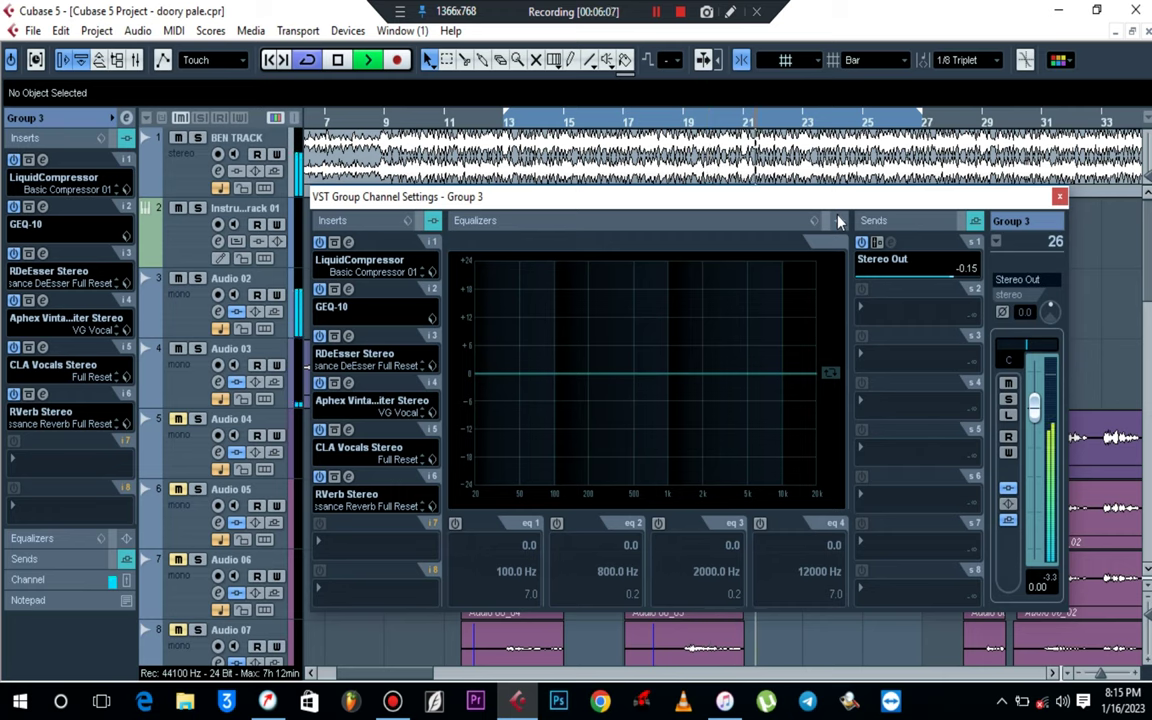
{"action": "key", "text": "space"}
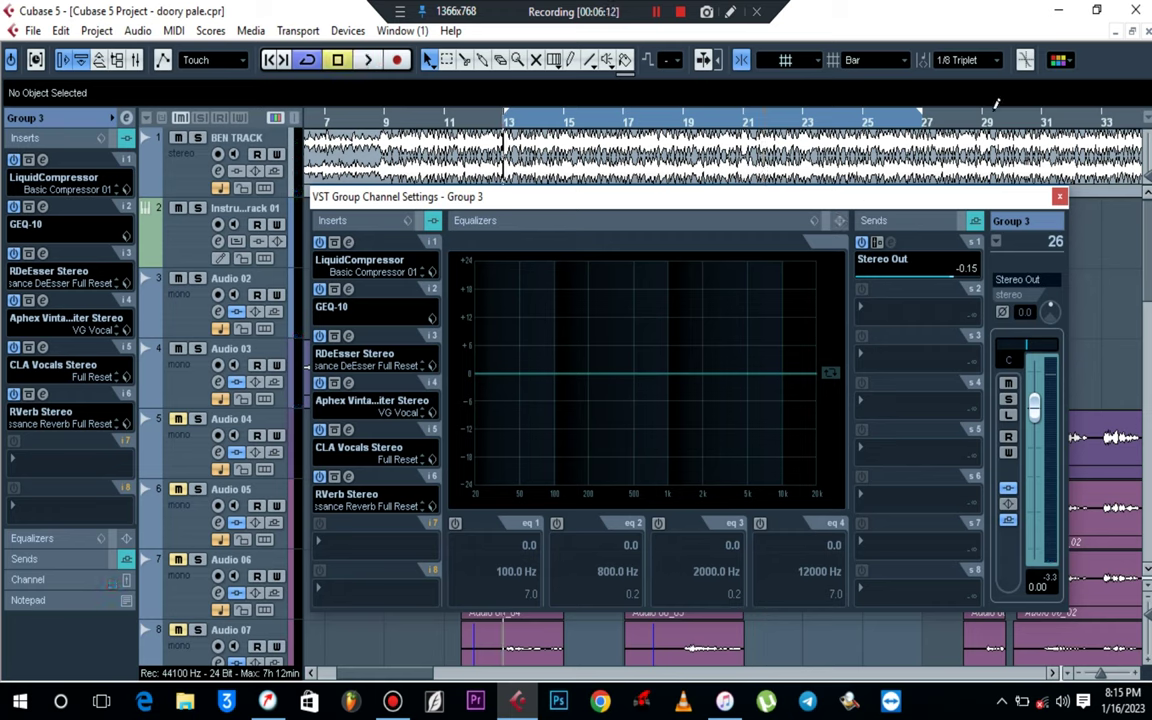
{"action": "left_click", "coordinate": [1059, 197]}
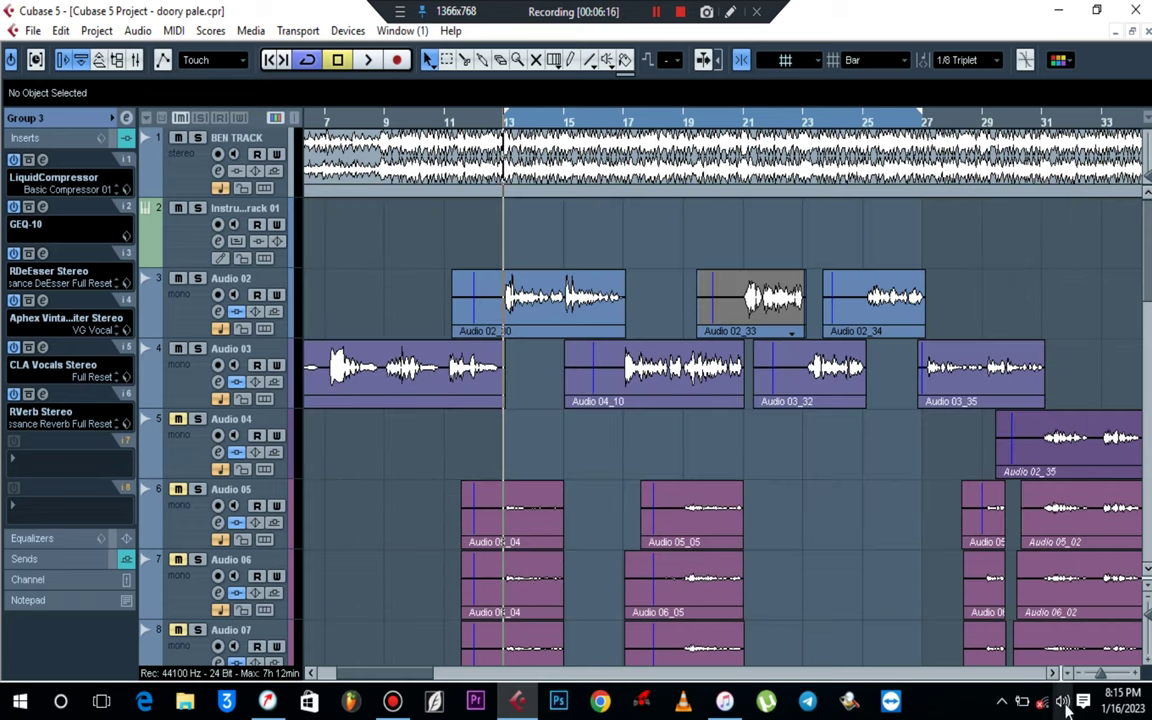
- Play the song from bar 5 to check the vocal mix against the beat, and stop playback
{"action": "left_click_drag", "start_coordinate": [1100, 676], "coordinate": [1098, 680]}
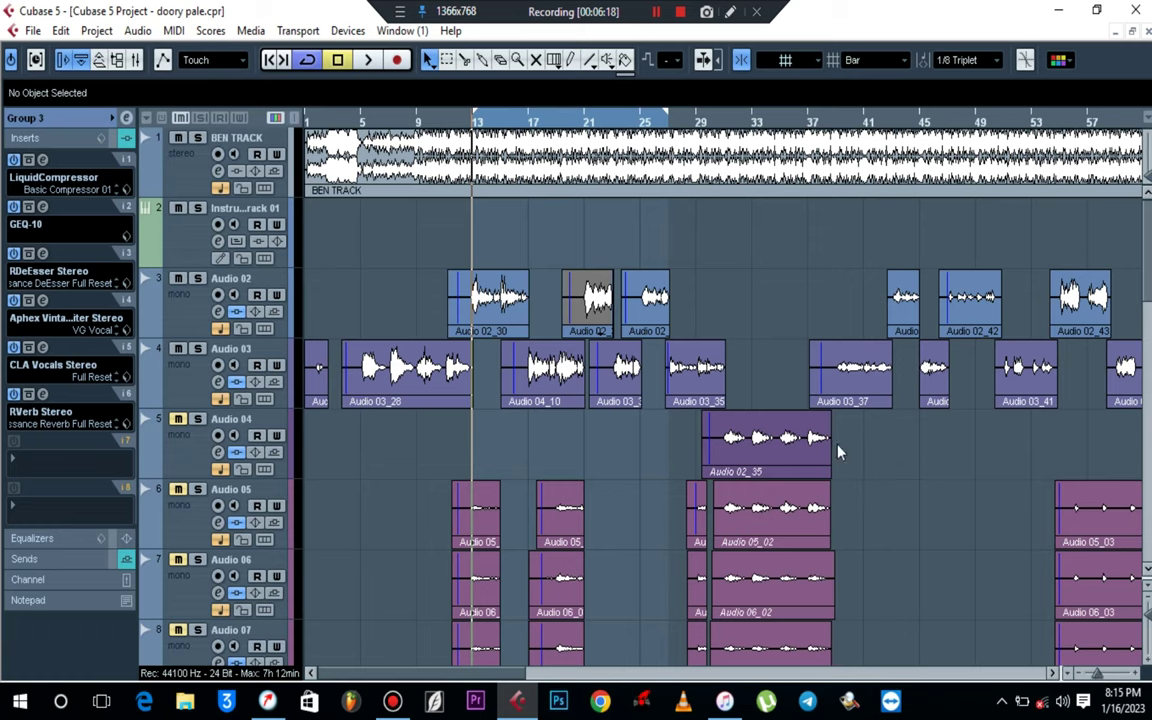
{"action": "left_click", "coordinate": [362, 123]}
{"action": "key", "text": "space"}
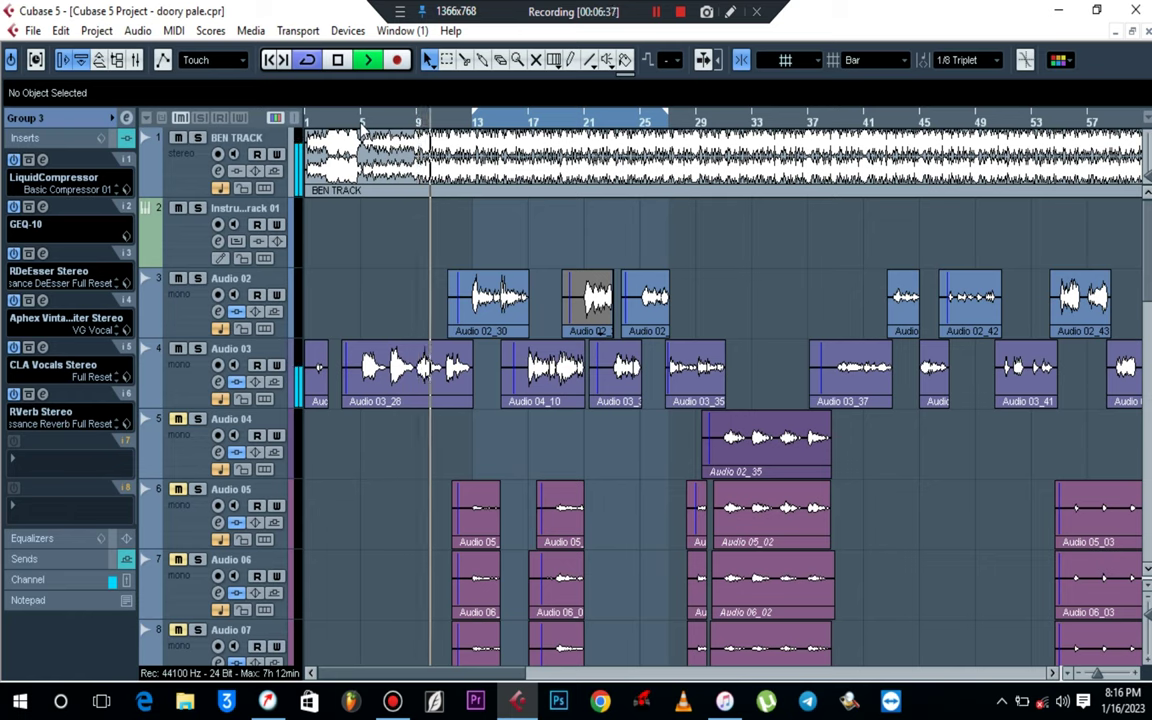
{"action": "key", "text": "space"}
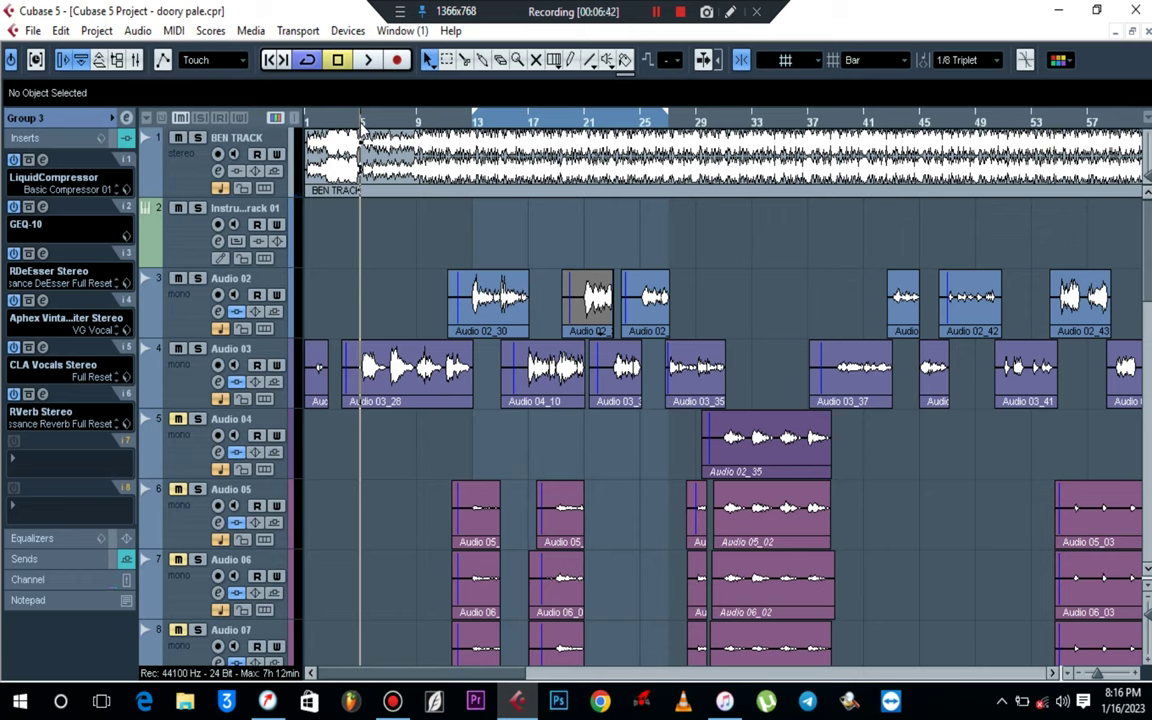
- Enable EQ band 1 in the Group 3 channel settings as Parametric II with a Q of 12.0
{"action": "left_click", "coordinate": [124, 117]}
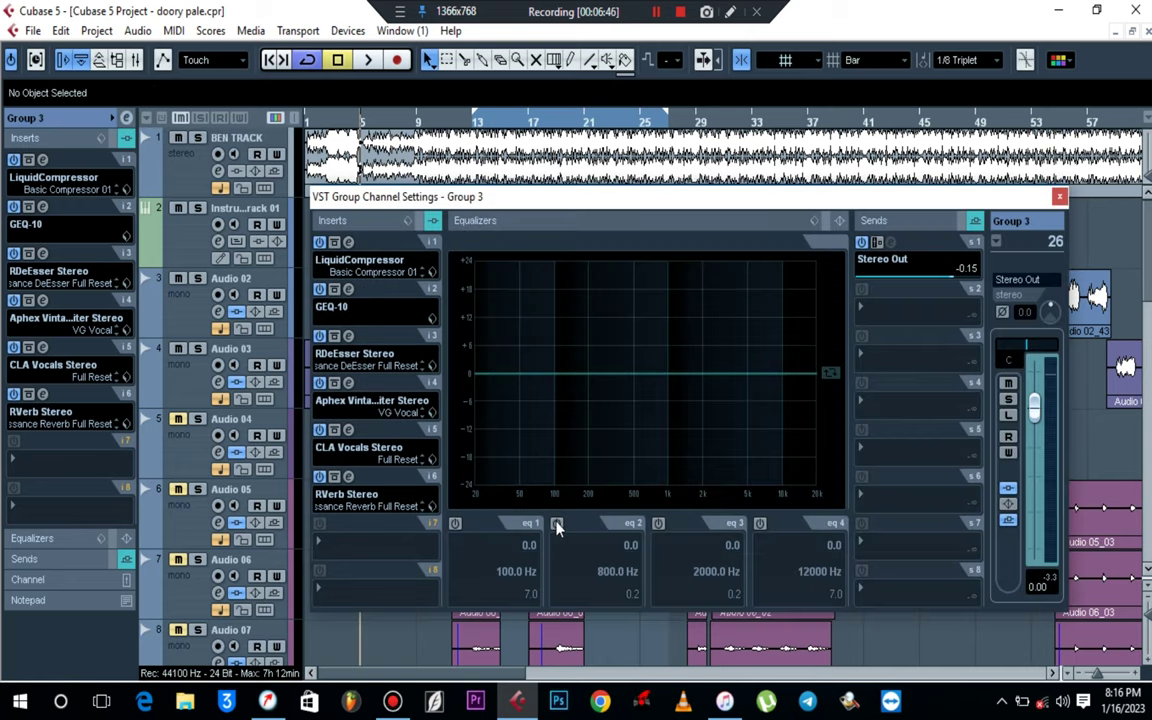
{"action": "left_click", "coordinate": [455, 524]}
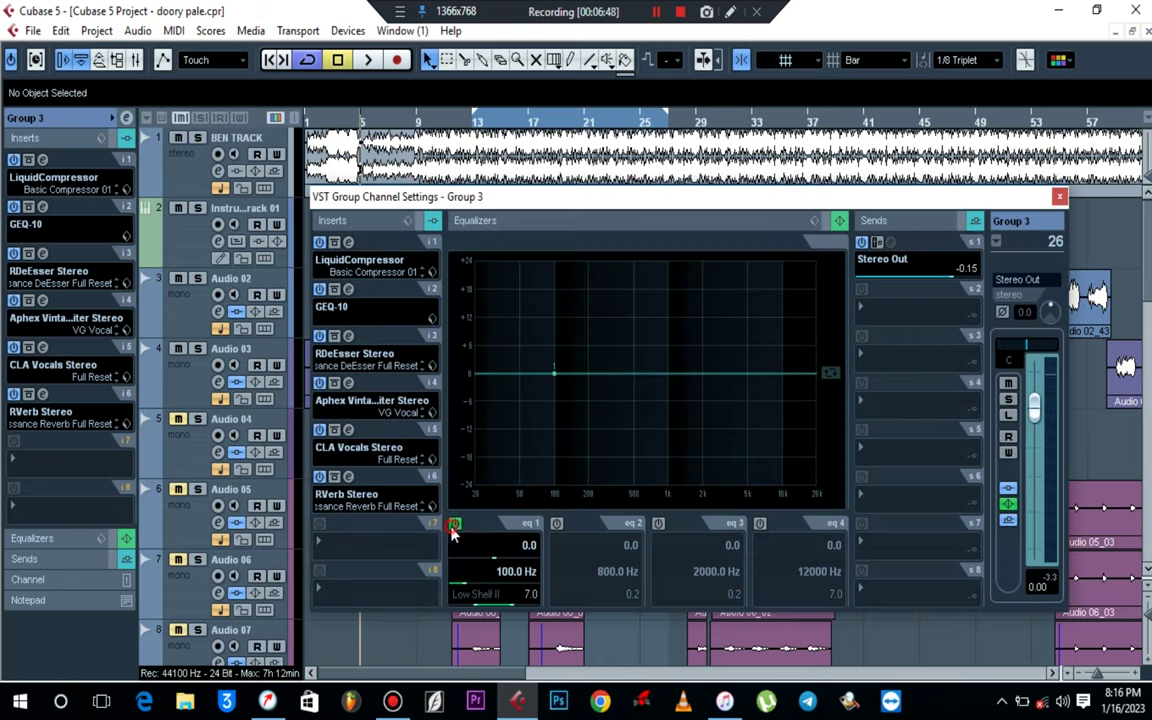
{"action": "left_click", "coordinate": [475, 594]}
{"action": "left_click", "coordinate": [509, 524]}
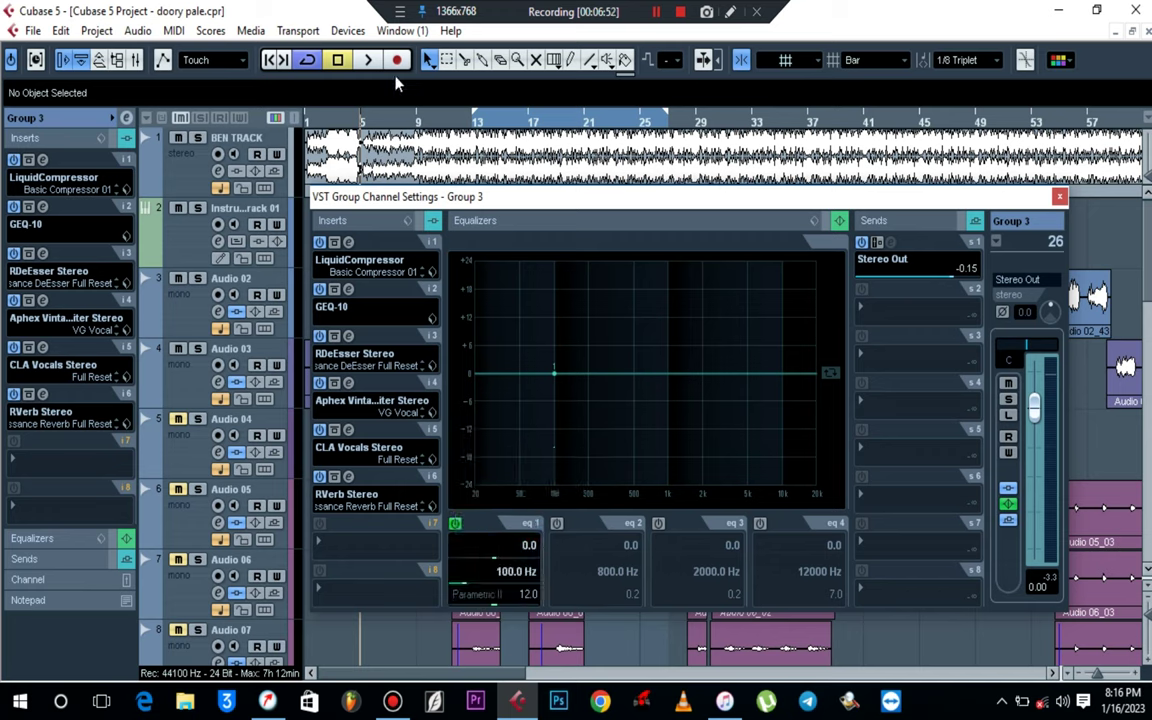
- Mute BEN TRACK, sweep boosted EQ band 1 to 238 Hz during playback, and cut its gain to -7.1 dB
{"action": "left_click", "coordinate": [178, 138]}
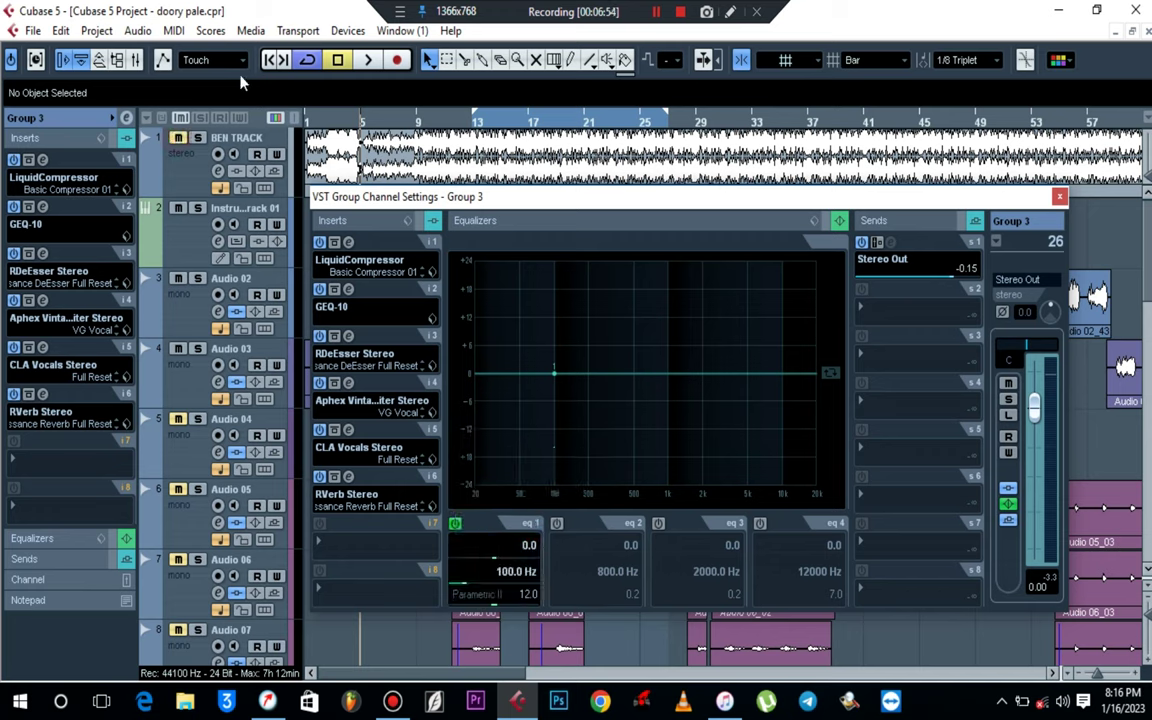
{"action": "left_click", "coordinate": [367, 61]}
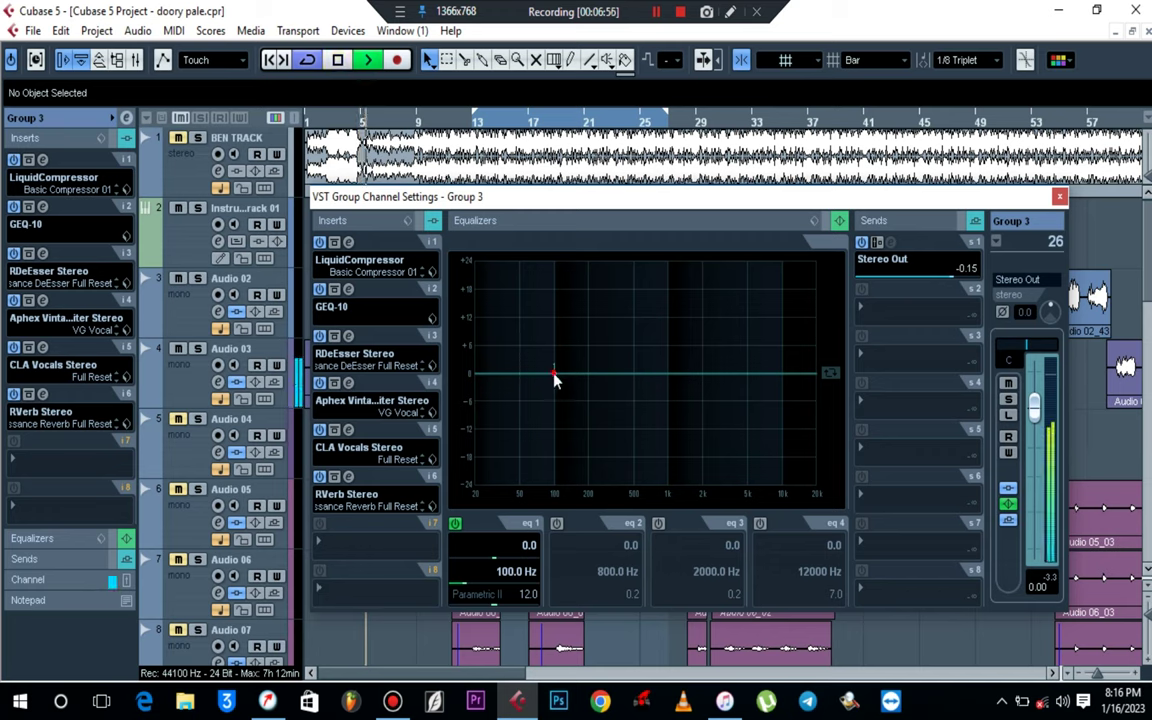
{"action": "left_click_drag", "start_coordinate": [553, 375], "coordinate": [599, 249]}
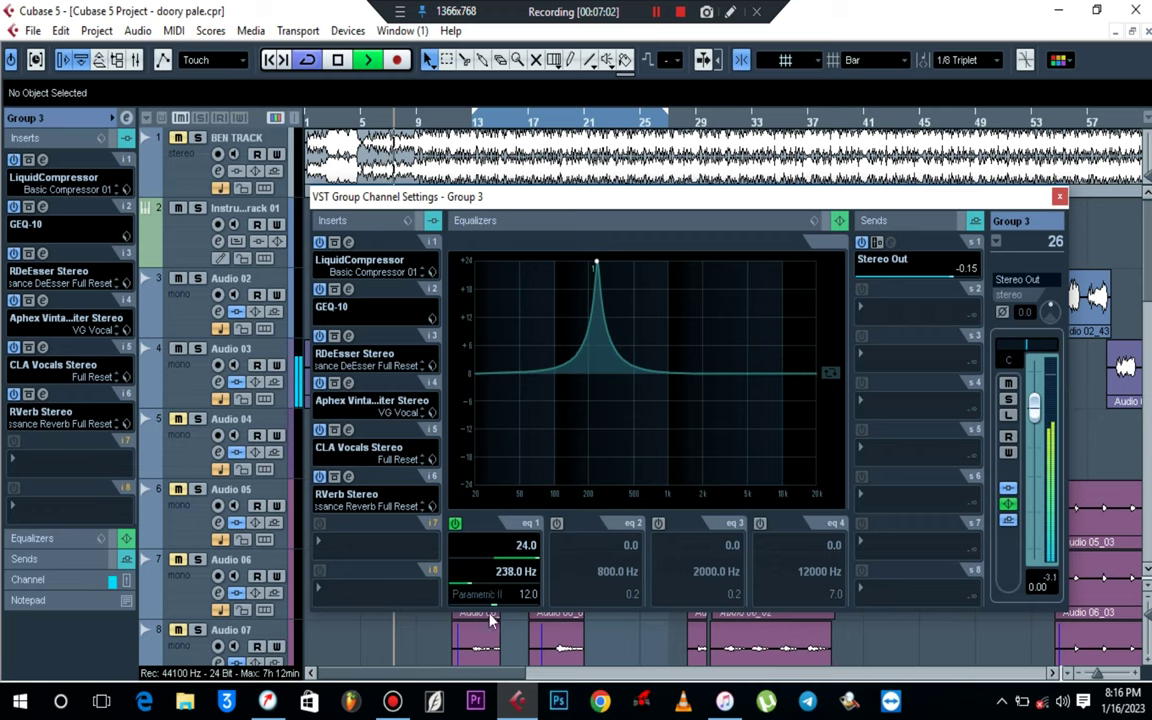
{"action": "left_click", "coordinate": [487, 564]}
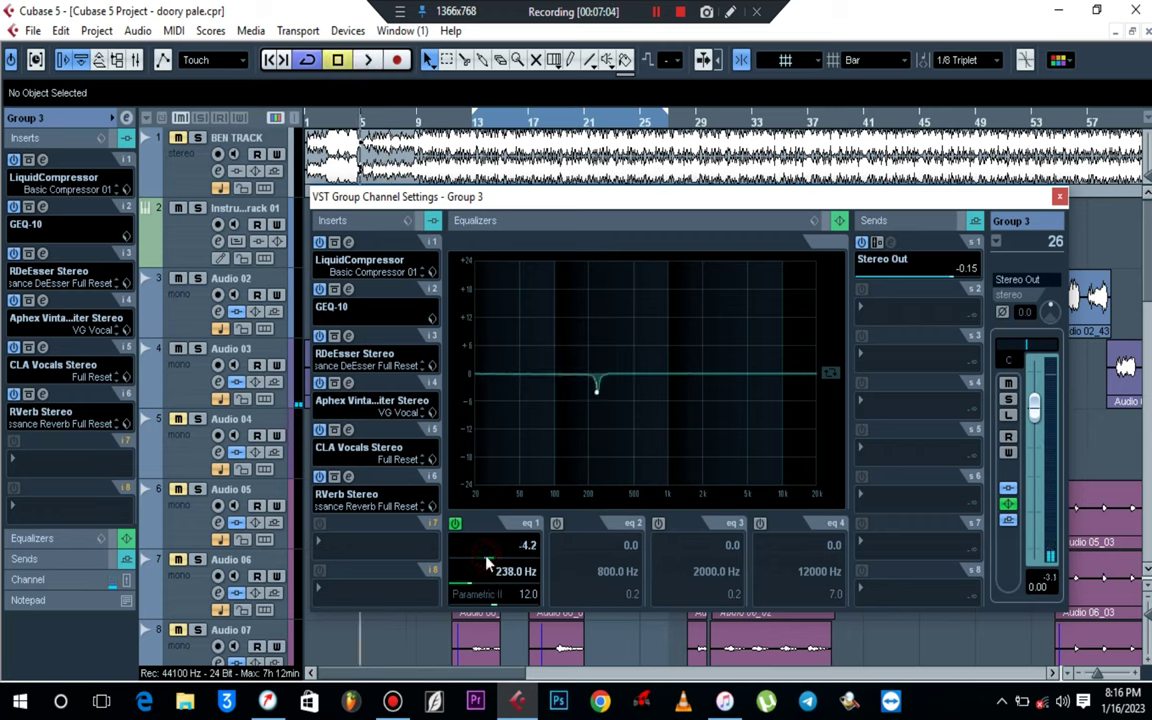
- Enable EQ band 2 with a Q of 12.0, sweep it boosted to 561 Hz during playback, and cut it to -6.1 dB
{"action": "left_click", "coordinate": [556, 524]}
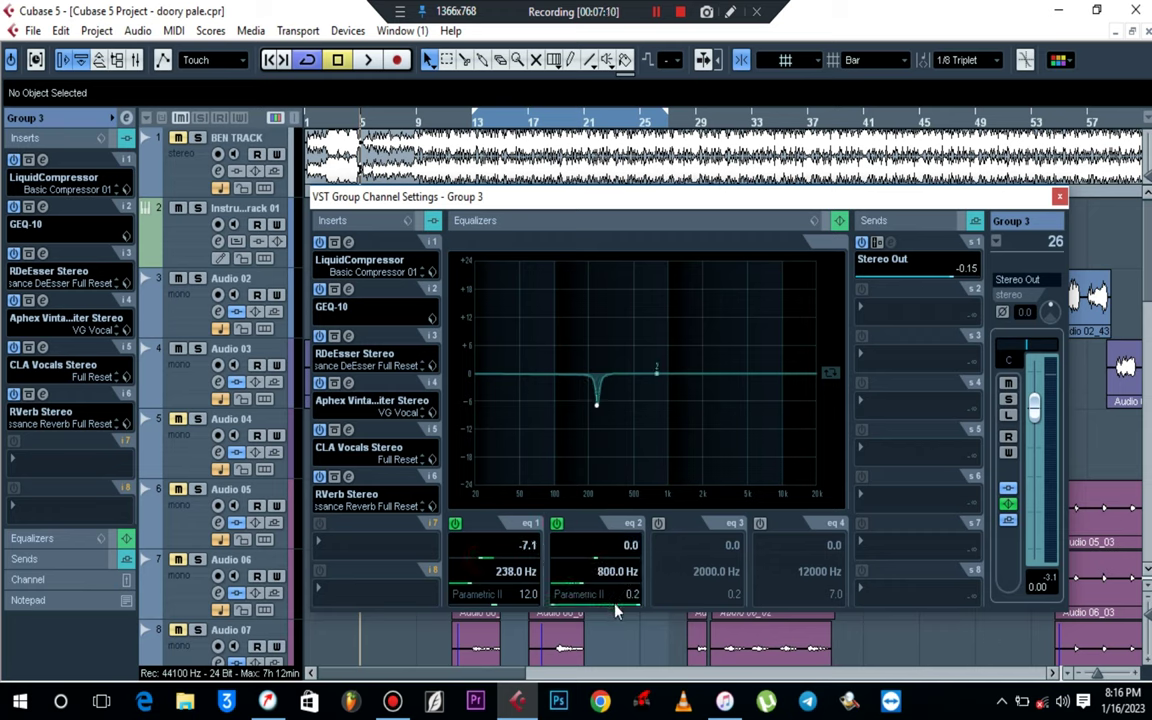
{"action": "left_click_drag", "start_coordinate": [616, 605], "coordinate": [556, 614]}
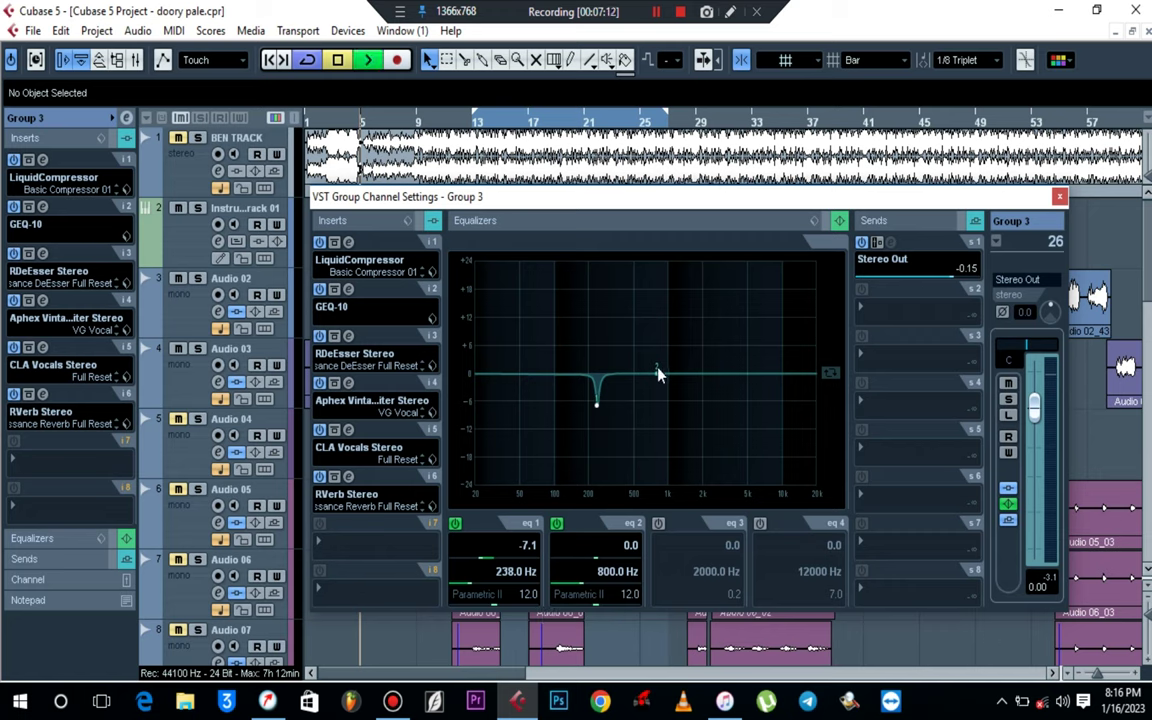
{"action": "left_click_drag", "start_coordinate": [658, 373], "coordinate": [641, 265]}
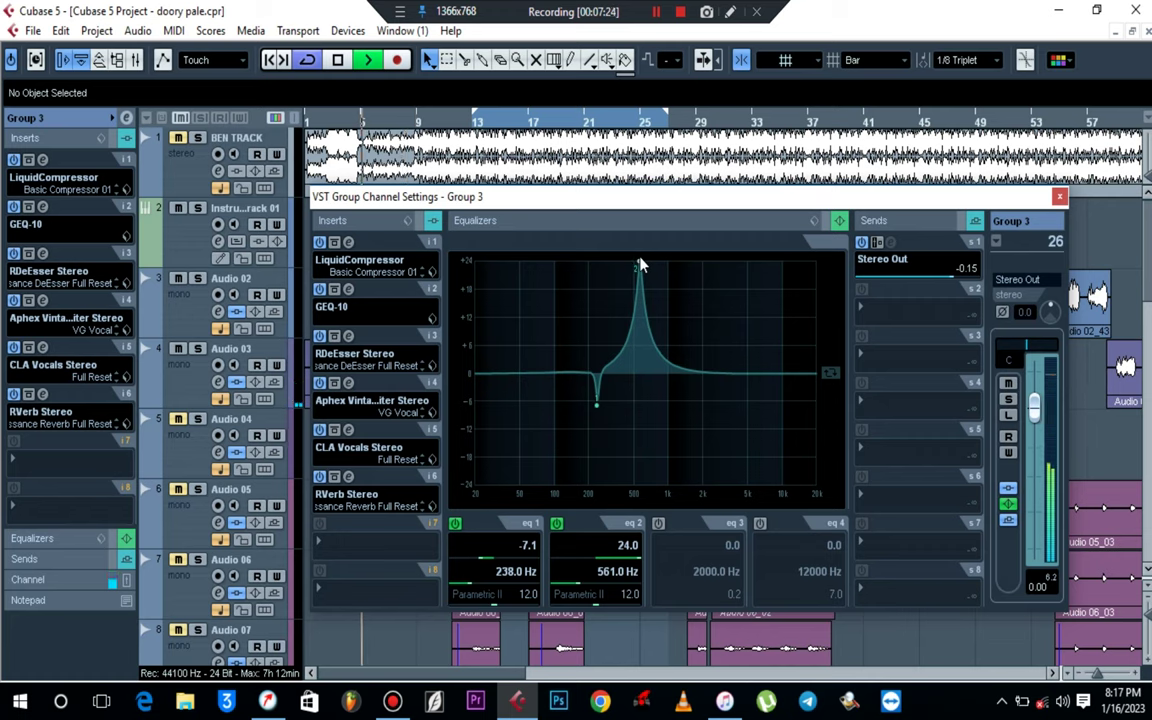
{"action": "key", "text": "space"}
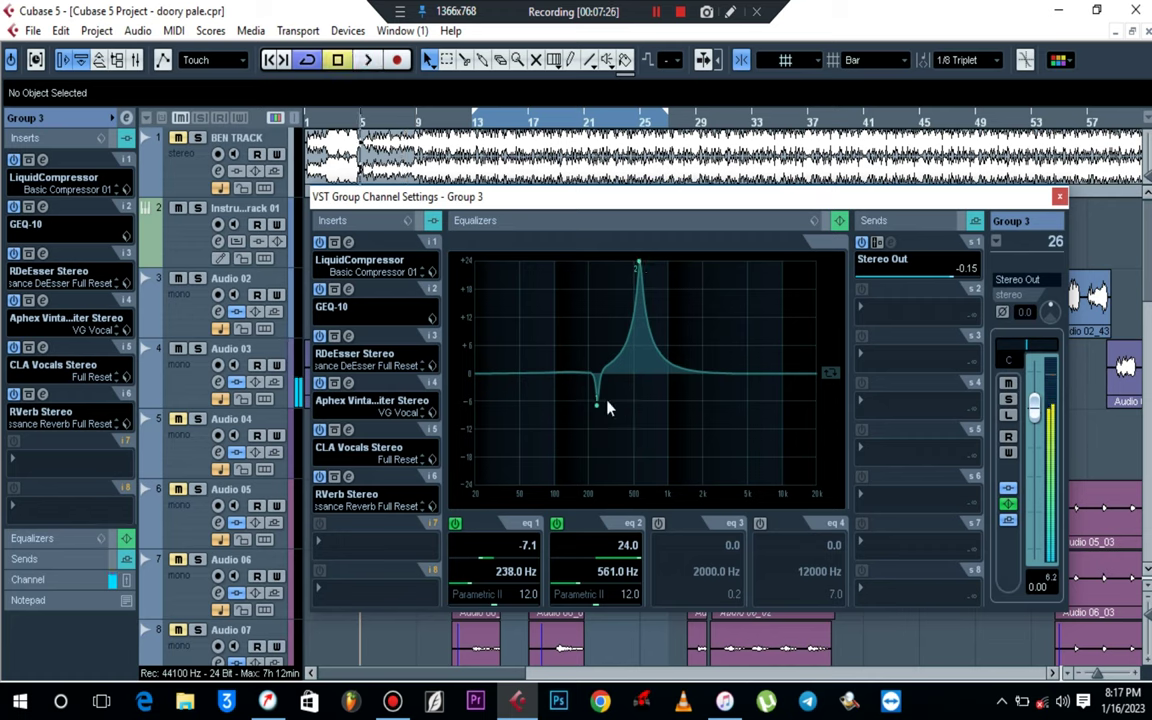
{"action": "left_click_drag", "start_coordinate": [583, 558], "coordinate": [584, 560]}
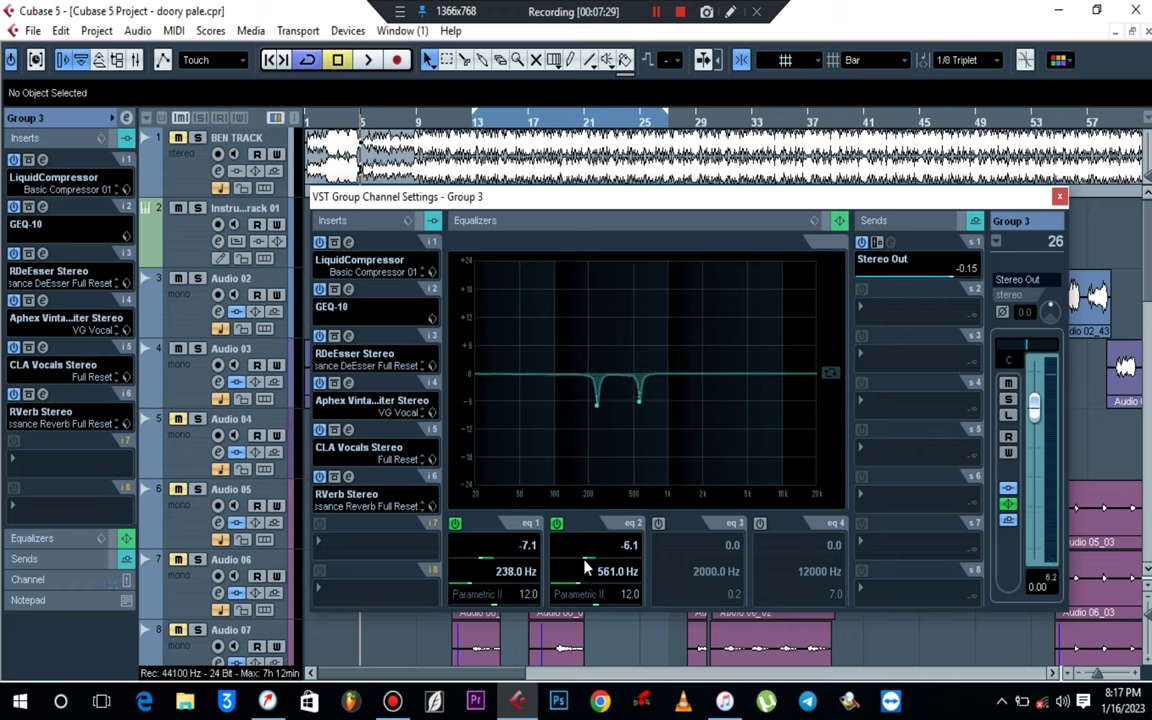
- Enable EQ band 3 with a Q of 12.0, sweep it boosted to 776 Hz during playback, and cut it to -5.6 dB
{"action": "left_click", "coordinate": [658, 523]}
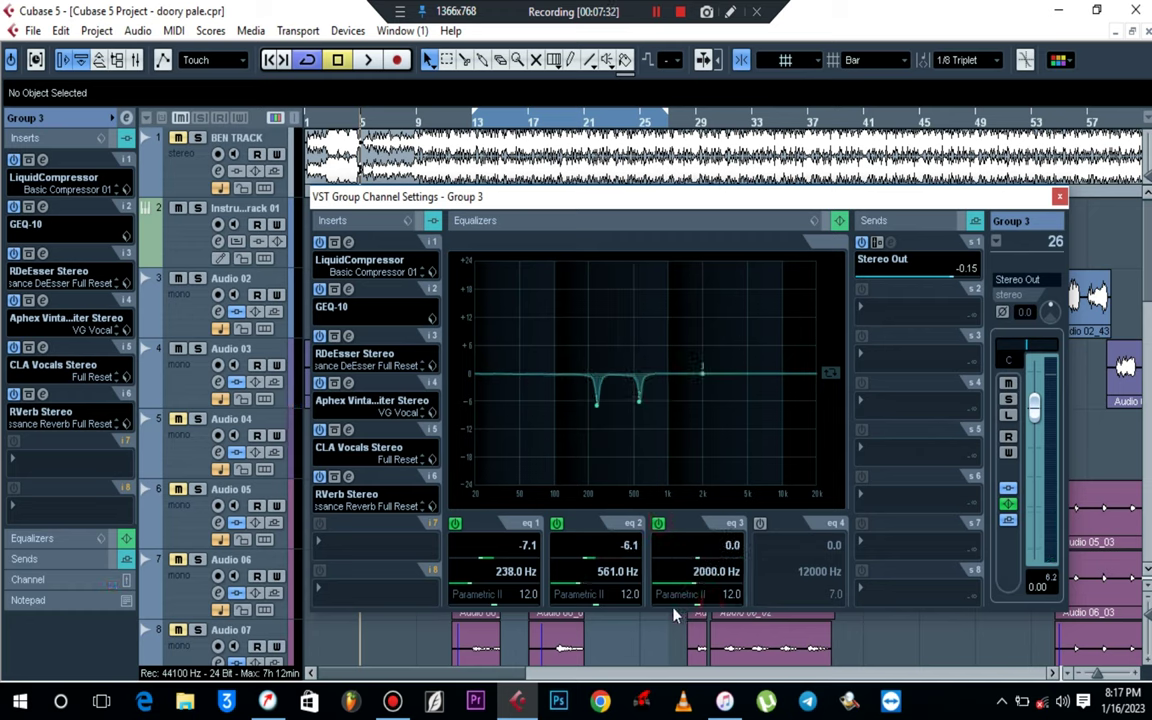
{"action": "key", "text": "space"}
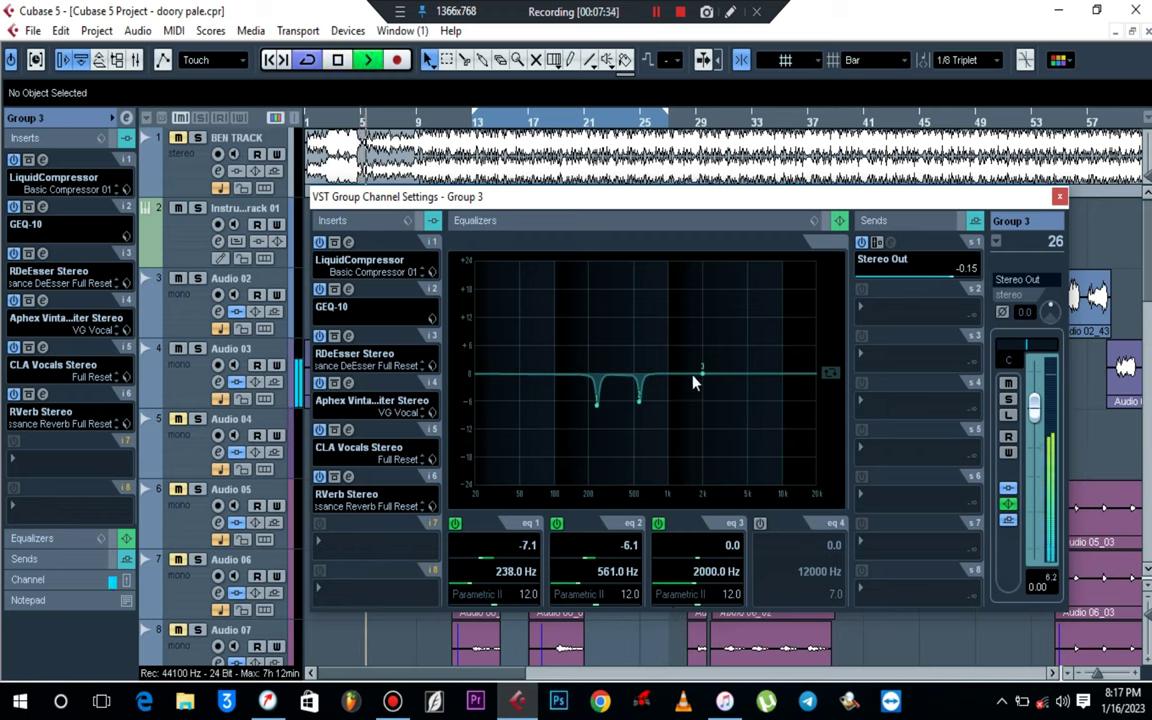
{"action": "left_click_drag", "start_coordinate": [704, 374], "coordinate": [656, 263]}
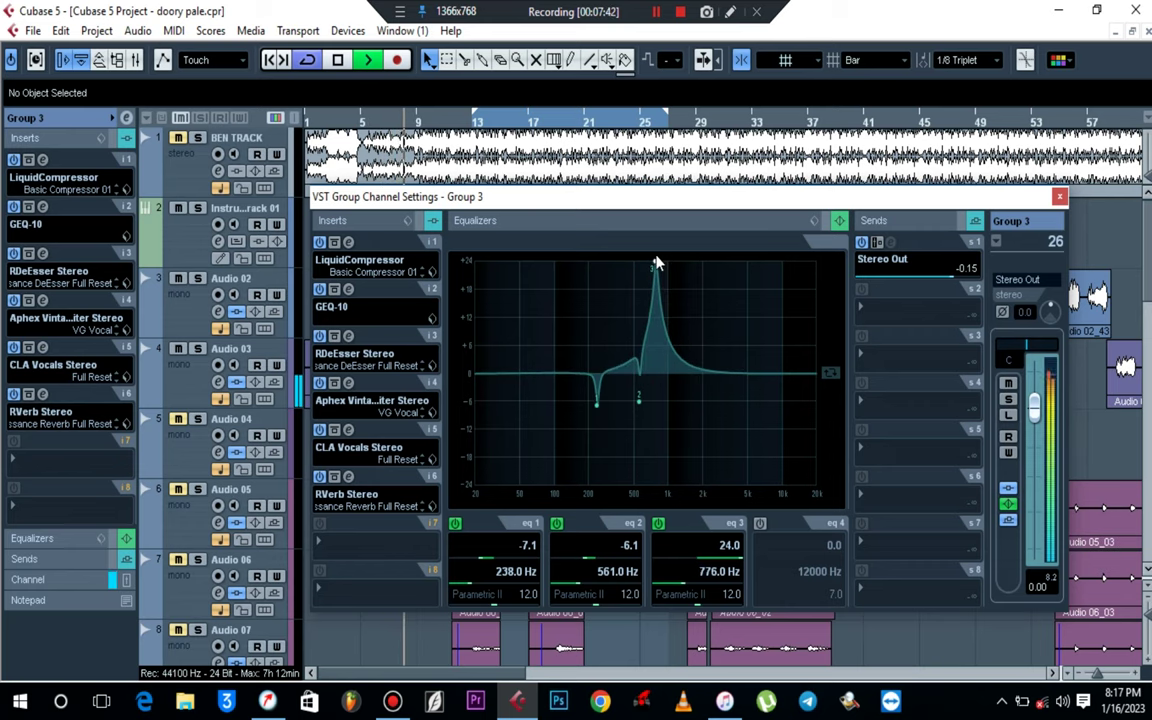
{"action": "key", "text": "space"}
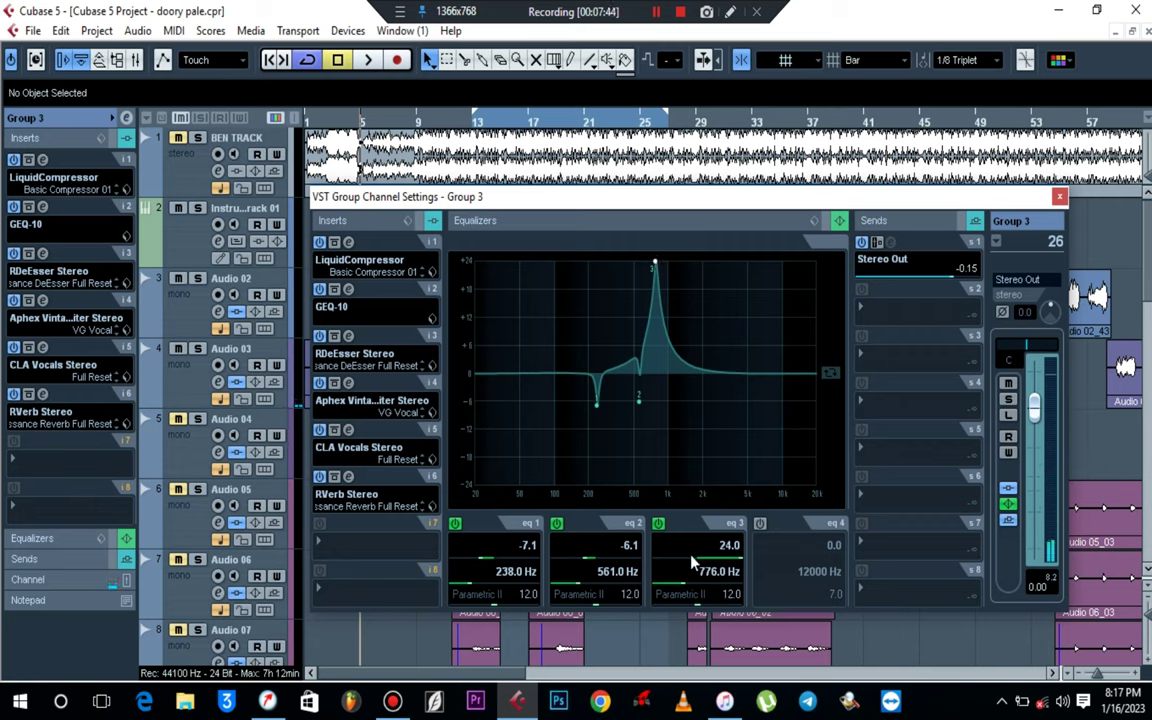
{"action": "left_click", "coordinate": [690, 563]}
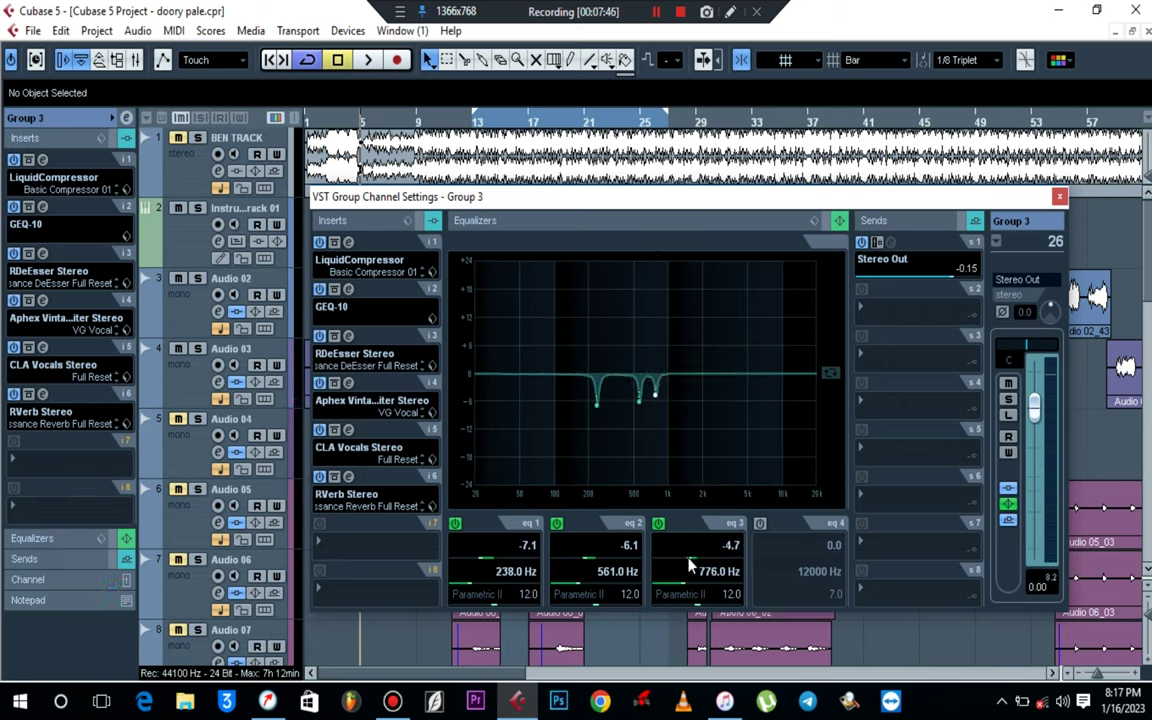
- Enable EQ band 4 as Parametric II with a Q of 12.0, and deepen the band 3 cut to -9.4 dB
{"action": "left_click", "coordinate": [760, 524]}
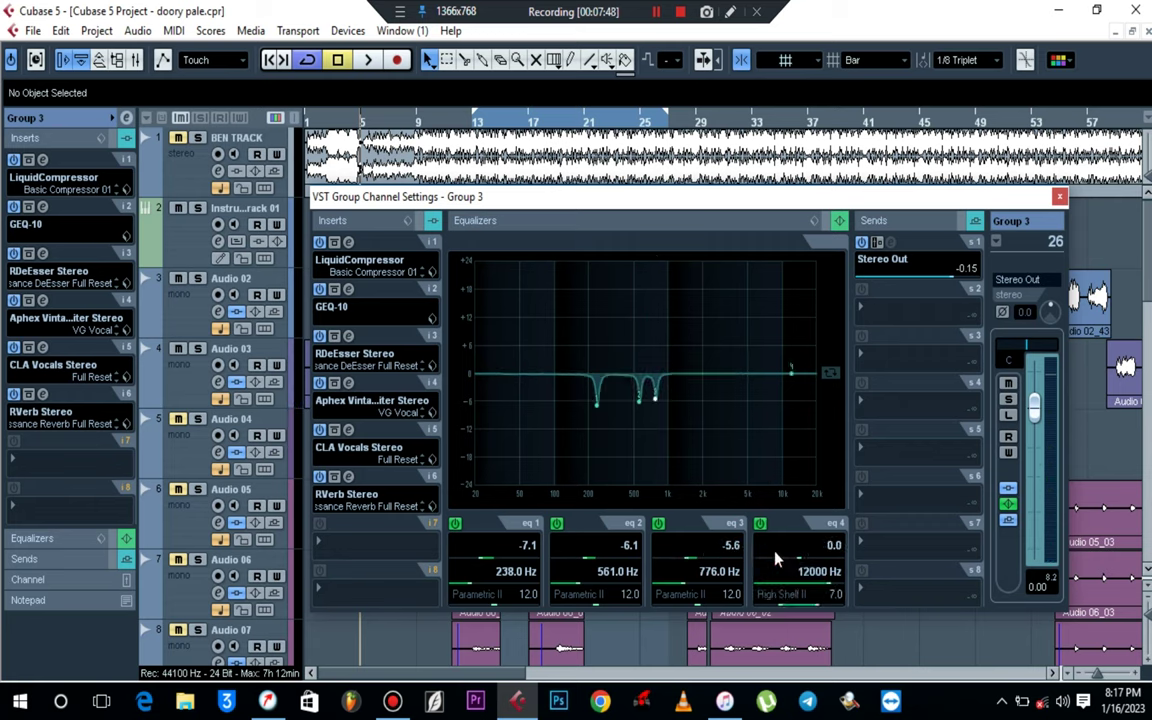
{"action": "left_click", "coordinate": [806, 594]}
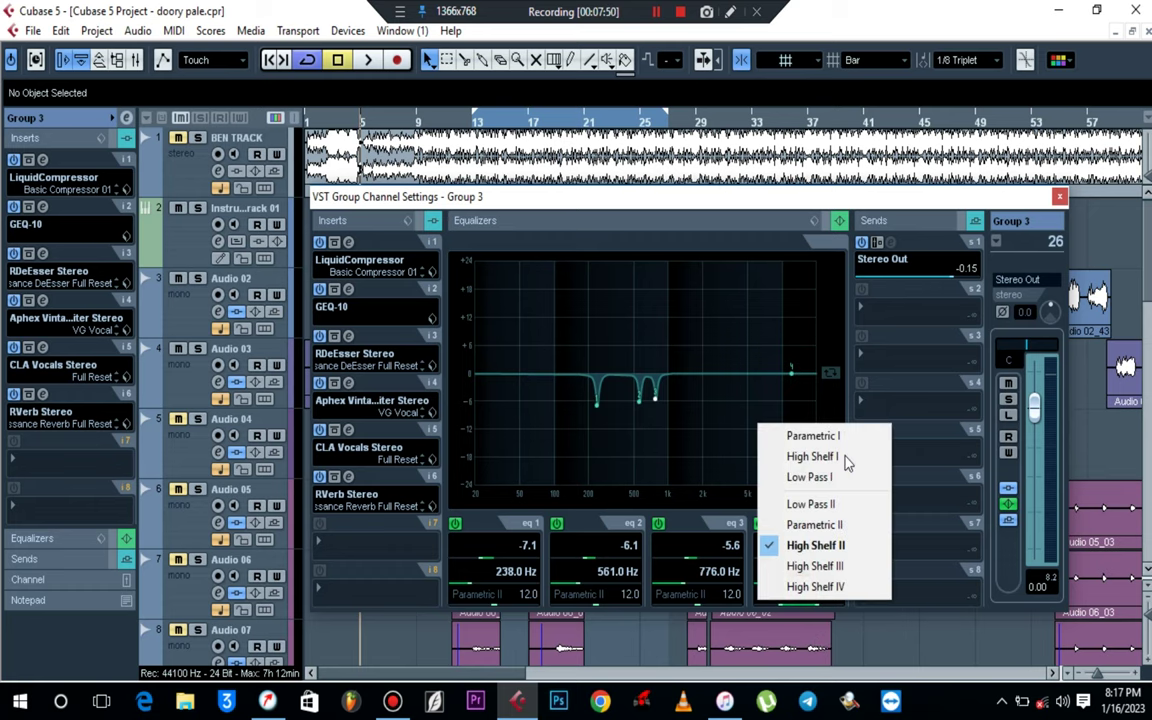
{"action": "left_click", "coordinate": [830, 525]}
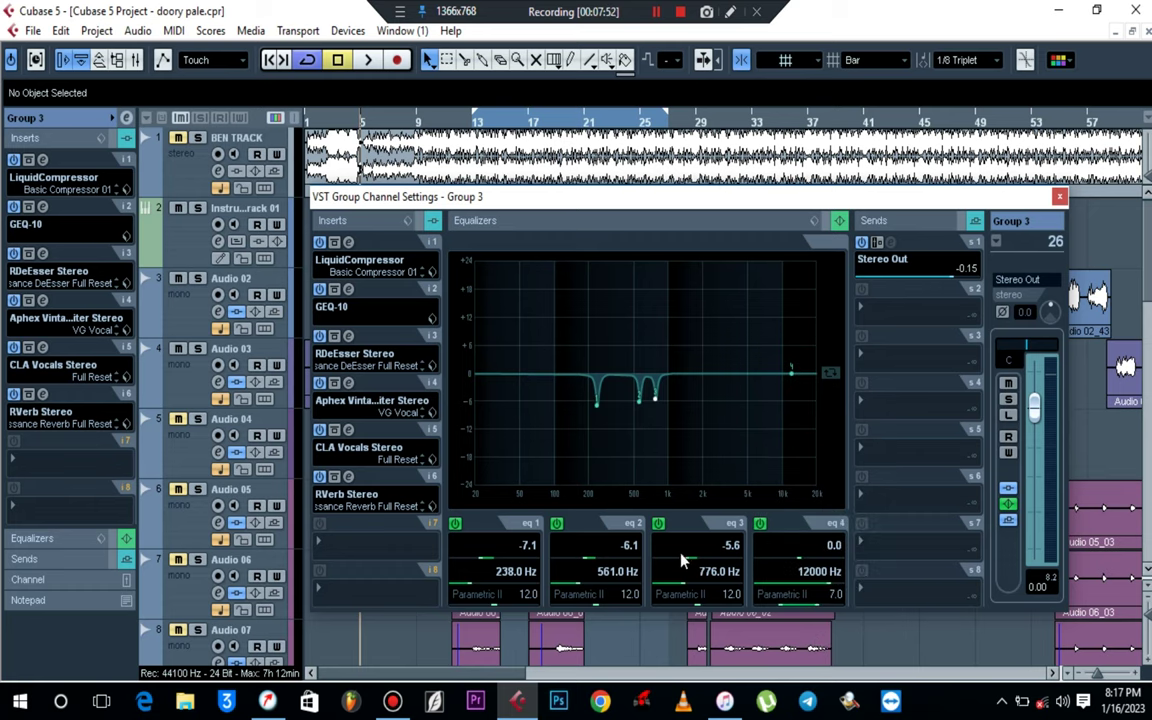
{"action": "scroll", "coordinate": [680, 566], "scroll_direction": "down", "scroll_amount": 4}
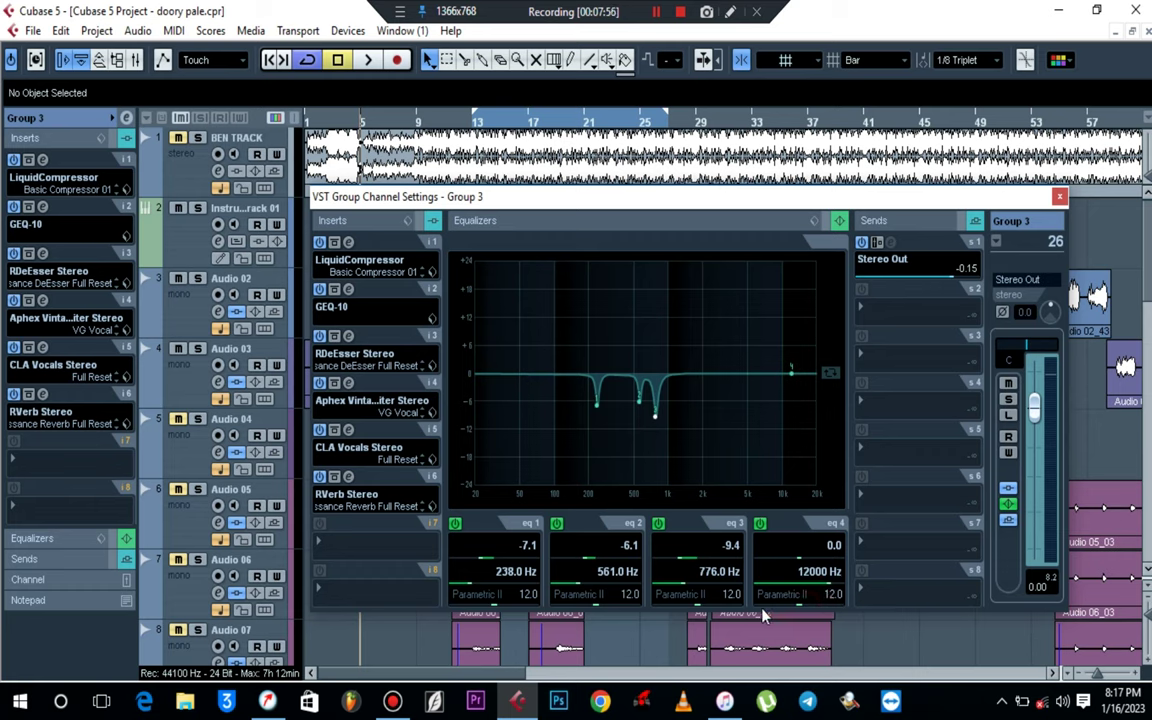
- Sweep EQ band 4 at 24.0 dB boost to 2997 Hz during playback, and cut its gain to -6.1 dB
{"action": "key", "text": "space"}
{"action": "left_click_drag", "start_coordinate": [790, 373], "coordinate": [727, 236]}
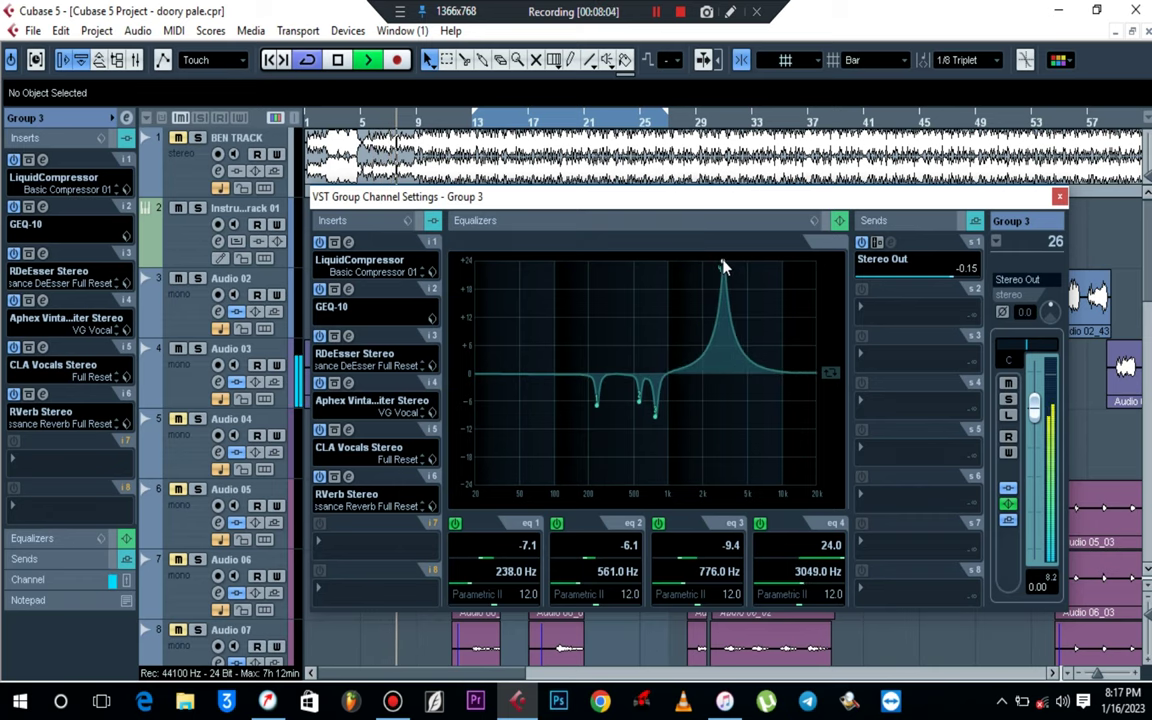
{"action": "mouse_move", "coordinate": [724, 268]}
{"action": "left_mouse_down"}
{"action": "mouse_move", "coordinate": [720, 257]}
{"action": "mouse_move", "coordinate": [748, 257]}
{"action": "mouse_move", "coordinate": [724, 261]}
{"action": "left_mouse_up"}
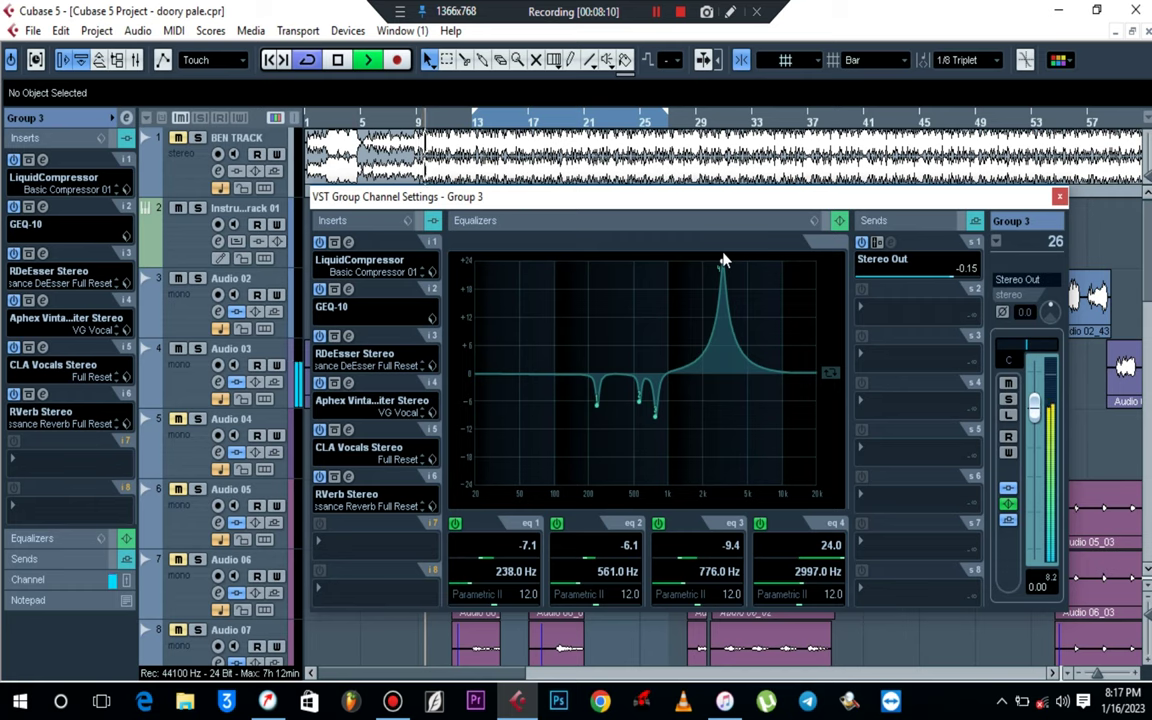
{"action": "key", "text": "space"}
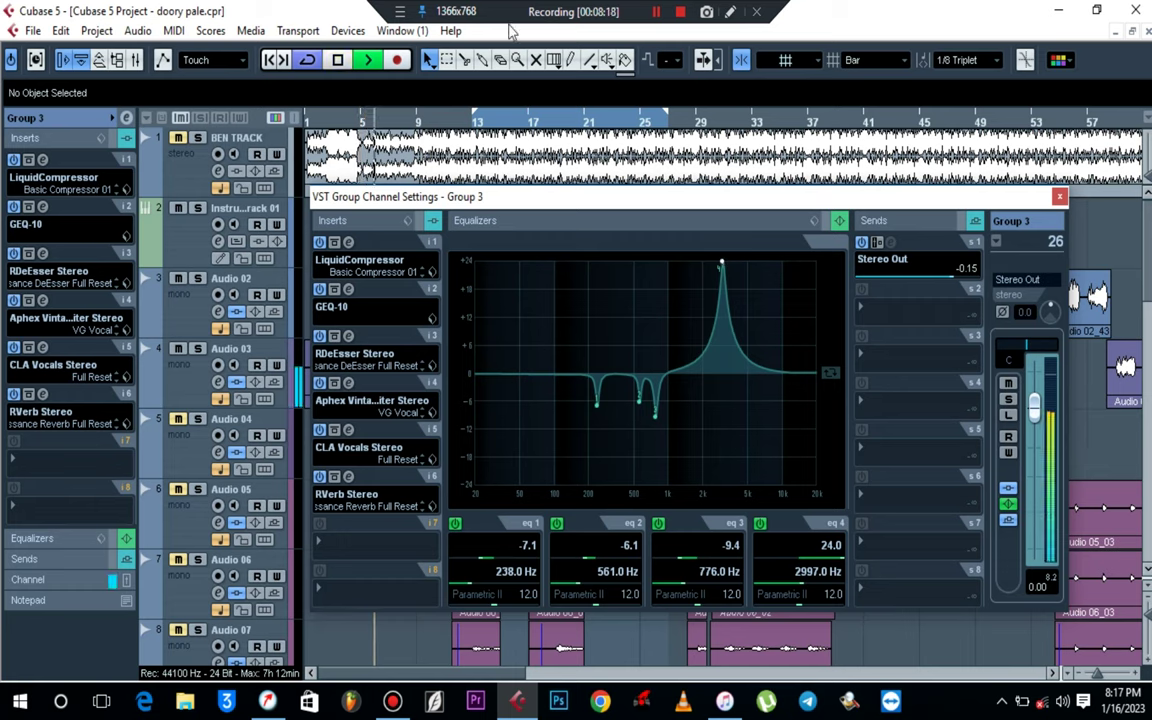
{"action": "key", "text": "space"}
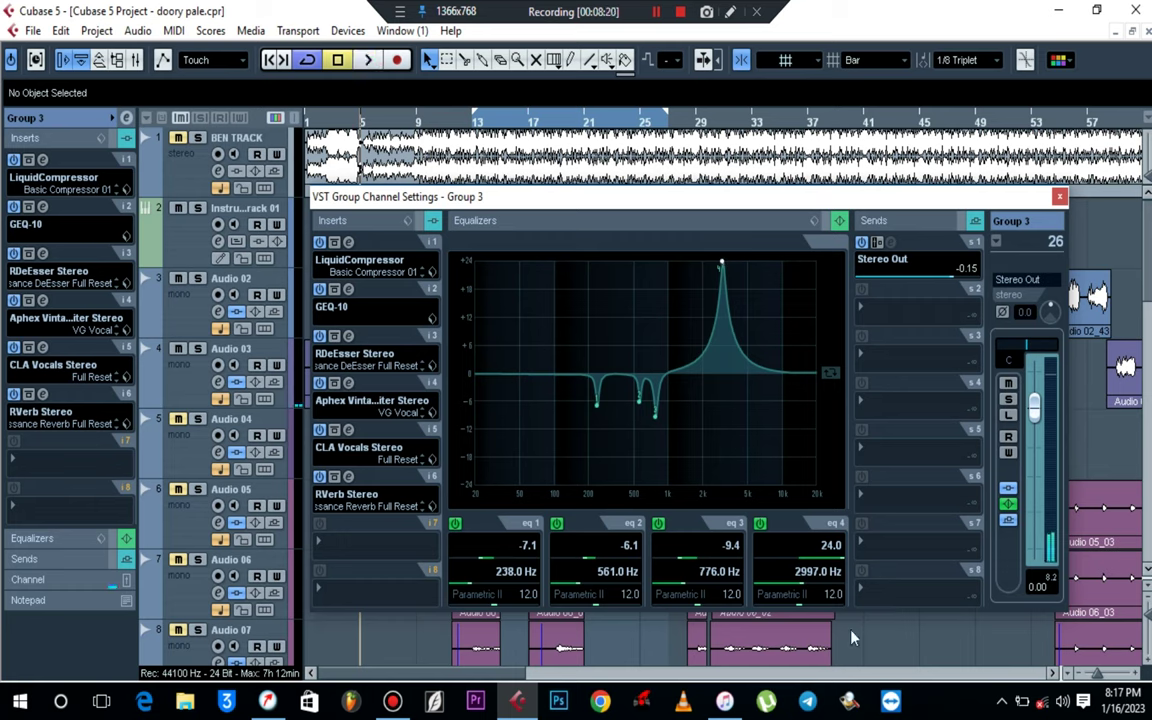
{"action": "left_click_drag", "start_coordinate": [791, 558], "coordinate": [787, 560]}
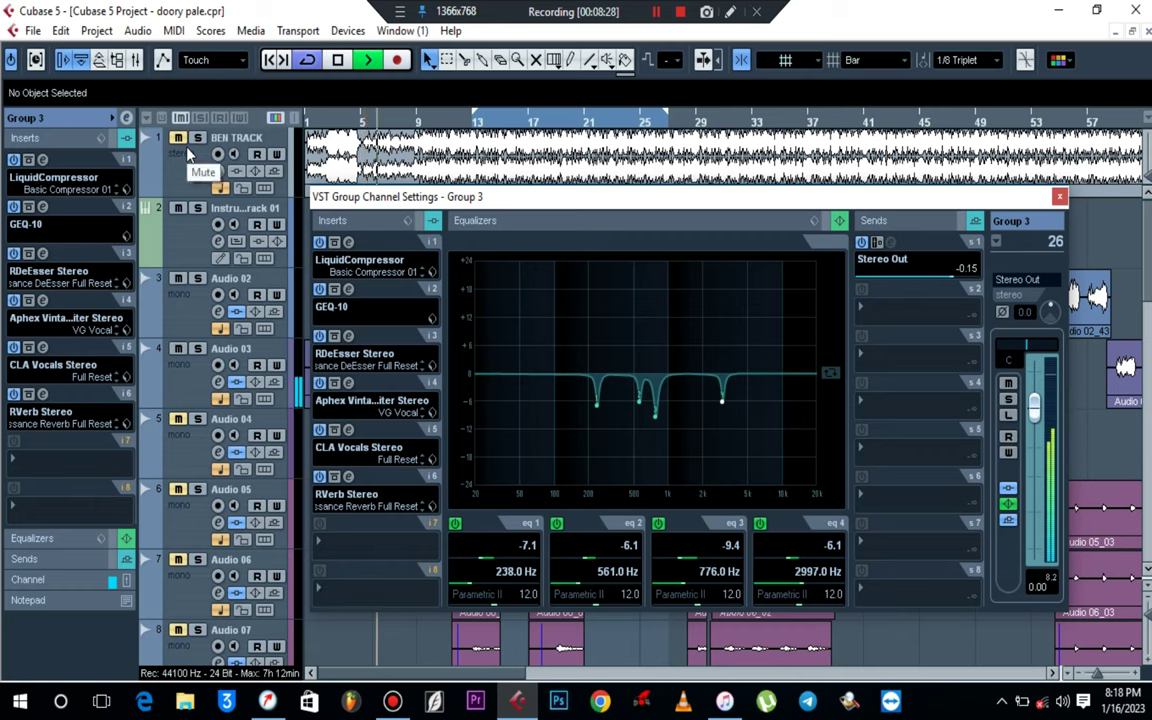
{"action": "key", "text": "space"}
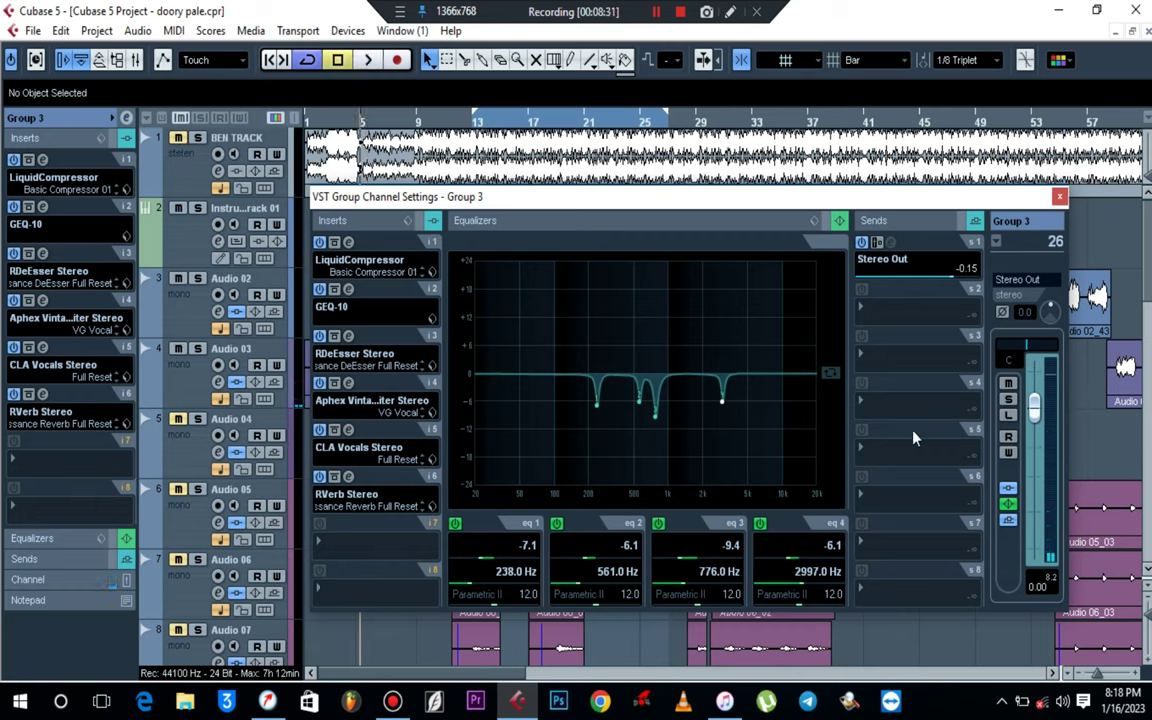
- Compare the Group 3 vocals with the channel EQ bypassed and active during repeated playback
{"action": "left_click", "coordinate": [1007, 505]}
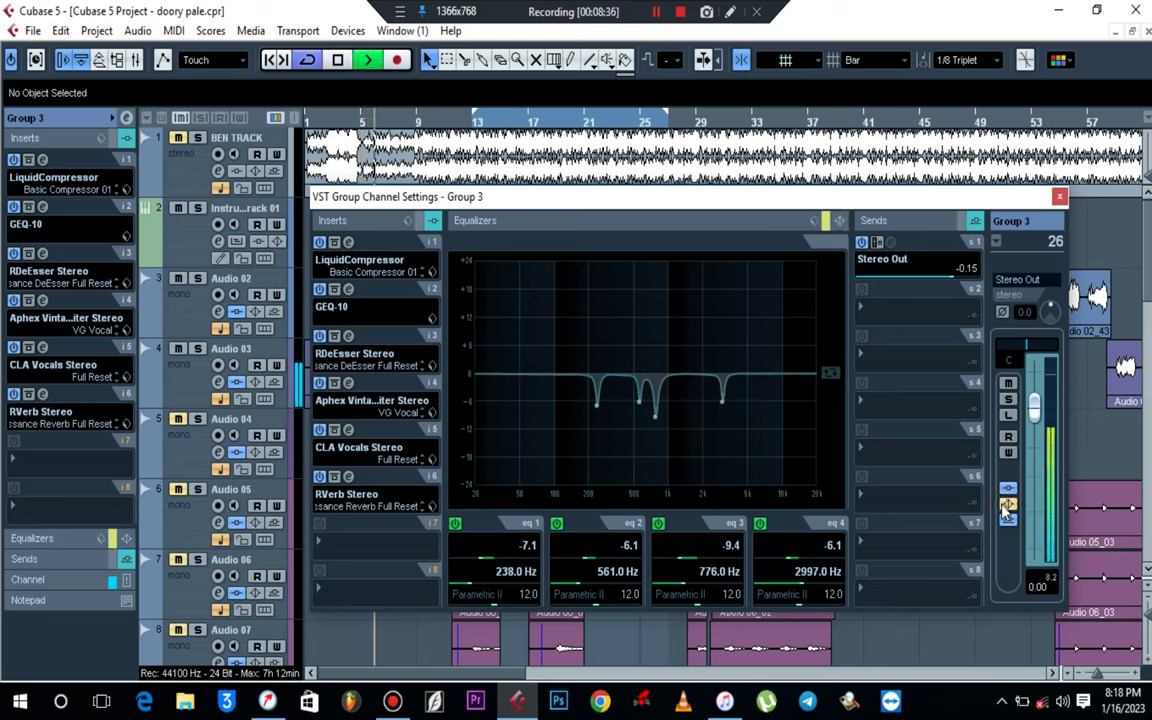
{"action": "left_click", "coordinate": [1007, 505]}
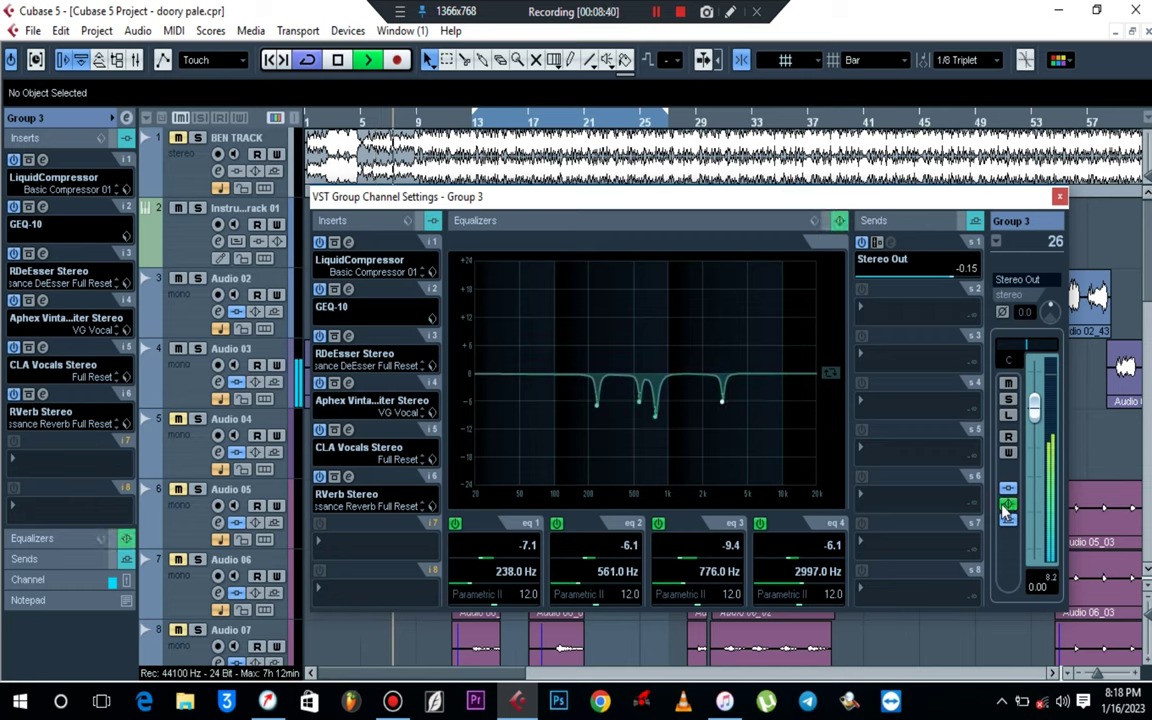
{"action": "left_click", "coordinate": [1007, 505]}
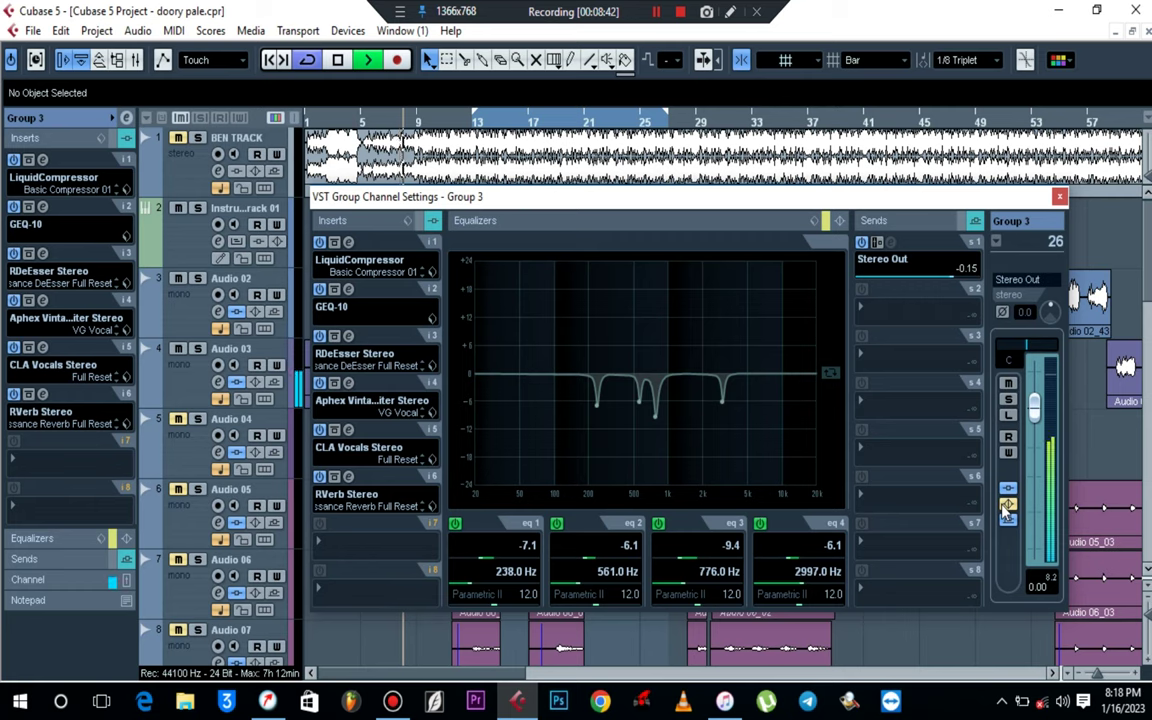
{"action": "key", "text": "space"}
{"action": "key", "text": "space"}
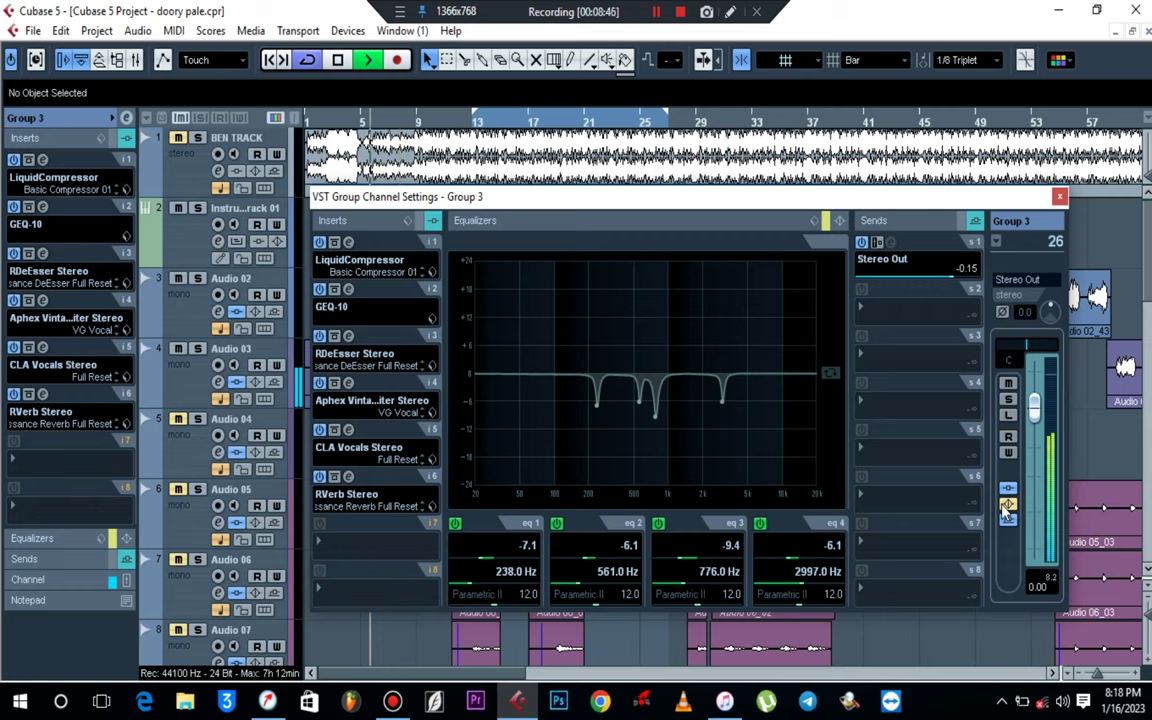
{"action": "key", "text": "space"}
{"action": "left_click", "coordinate": [1008, 505]}
{"action": "key", "text": "space"}
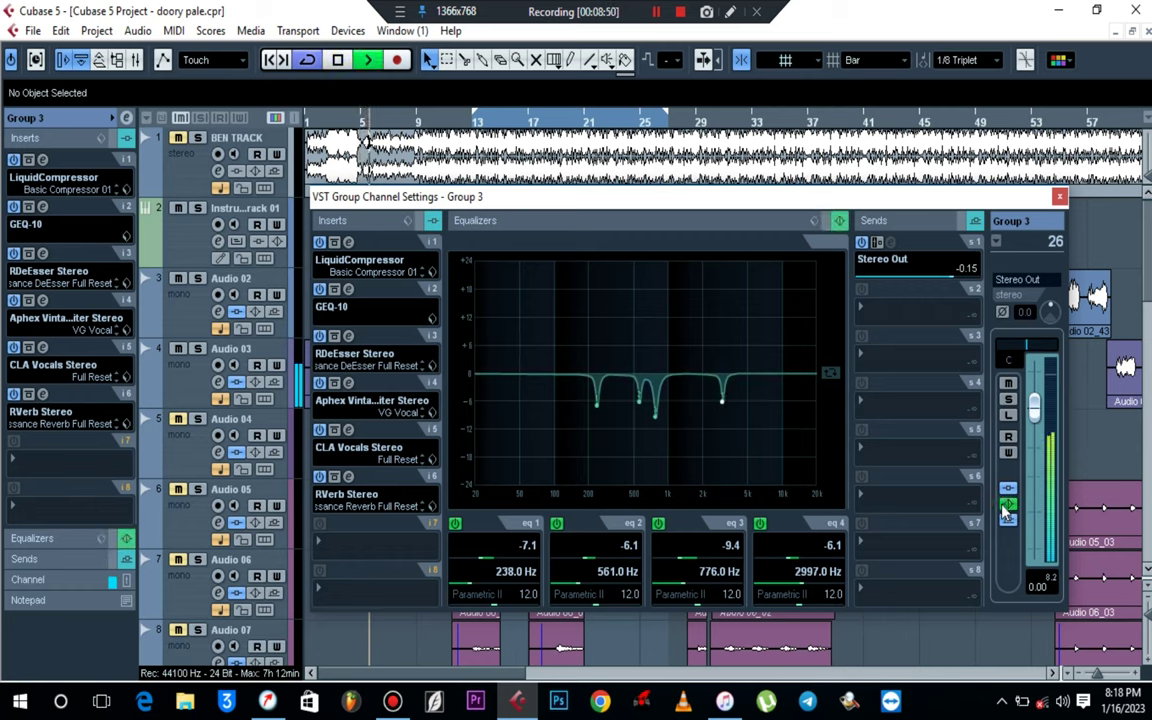
{"action": "left_click", "coordinate": [1008, 505]}
{"action": "key", "text": "space"}
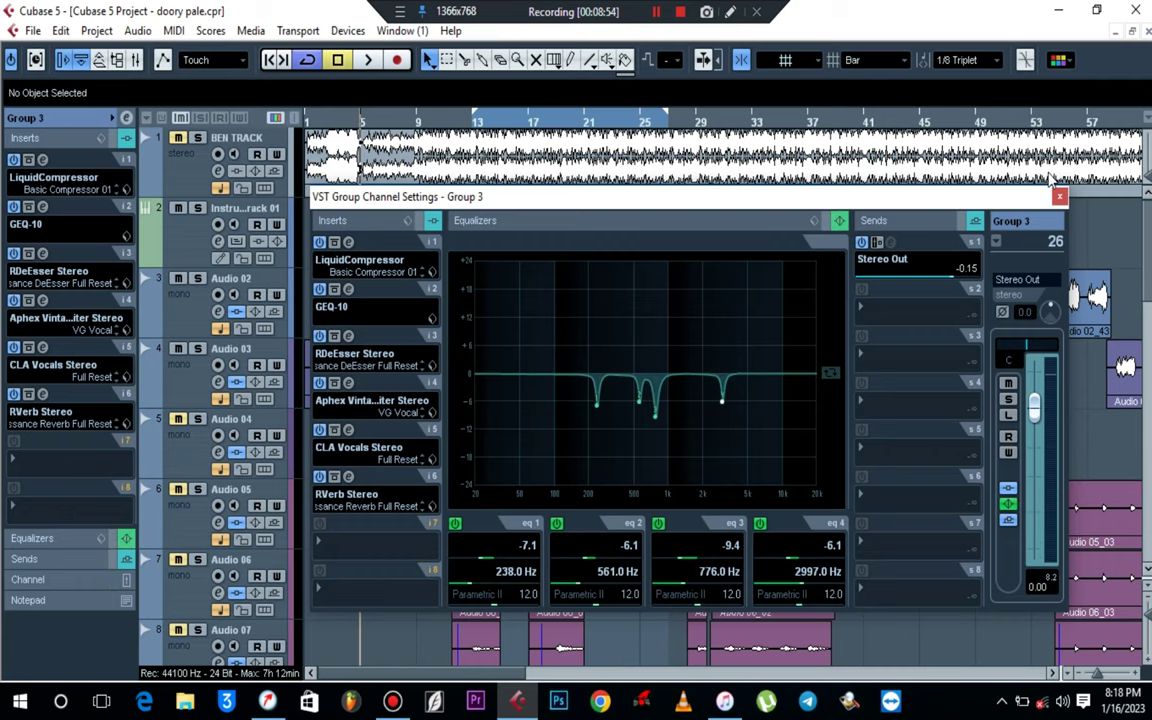
- Close the Group 3 channel settings, unmute BEN TRACK, and play the vocals together with the beat
{"action": "key", "text": "Escape"}
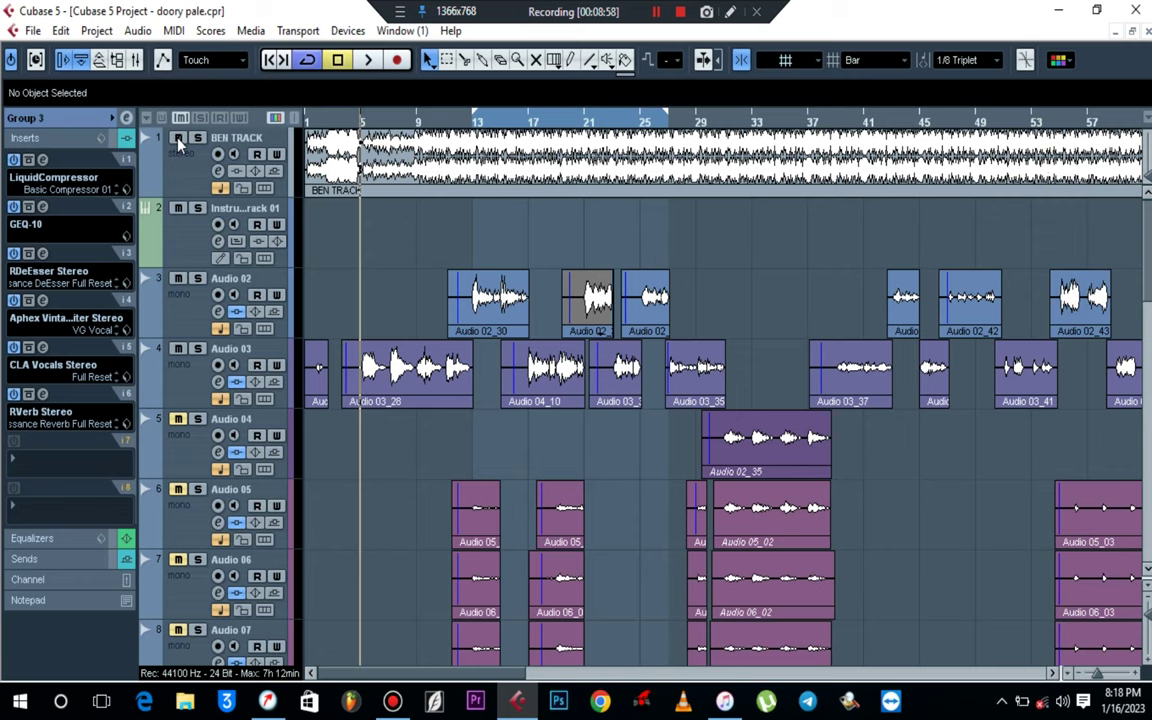
{"action": "key", "text": "space"}
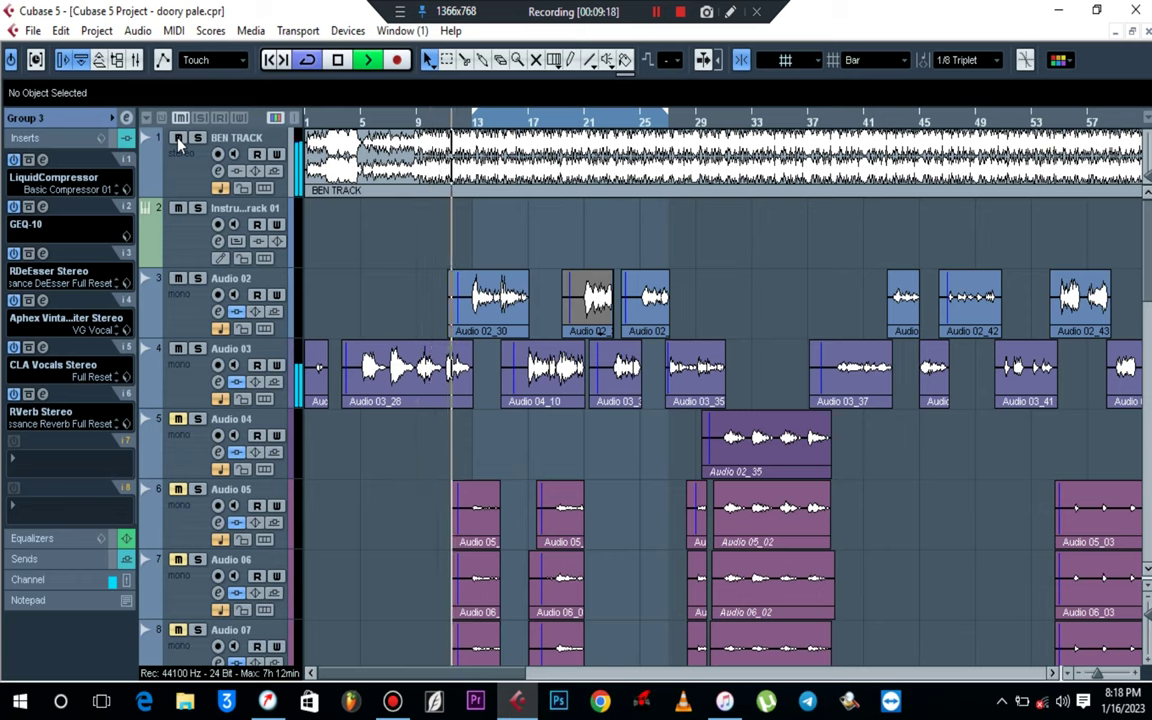
{"action": "key", "text": "space"}
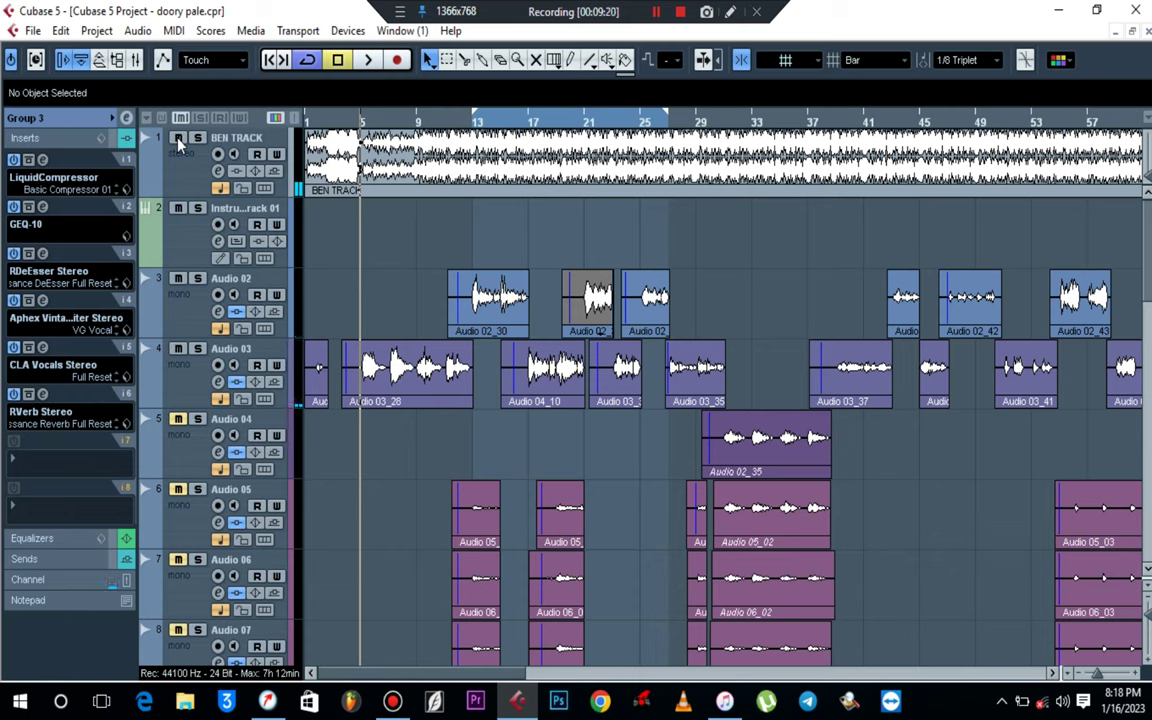